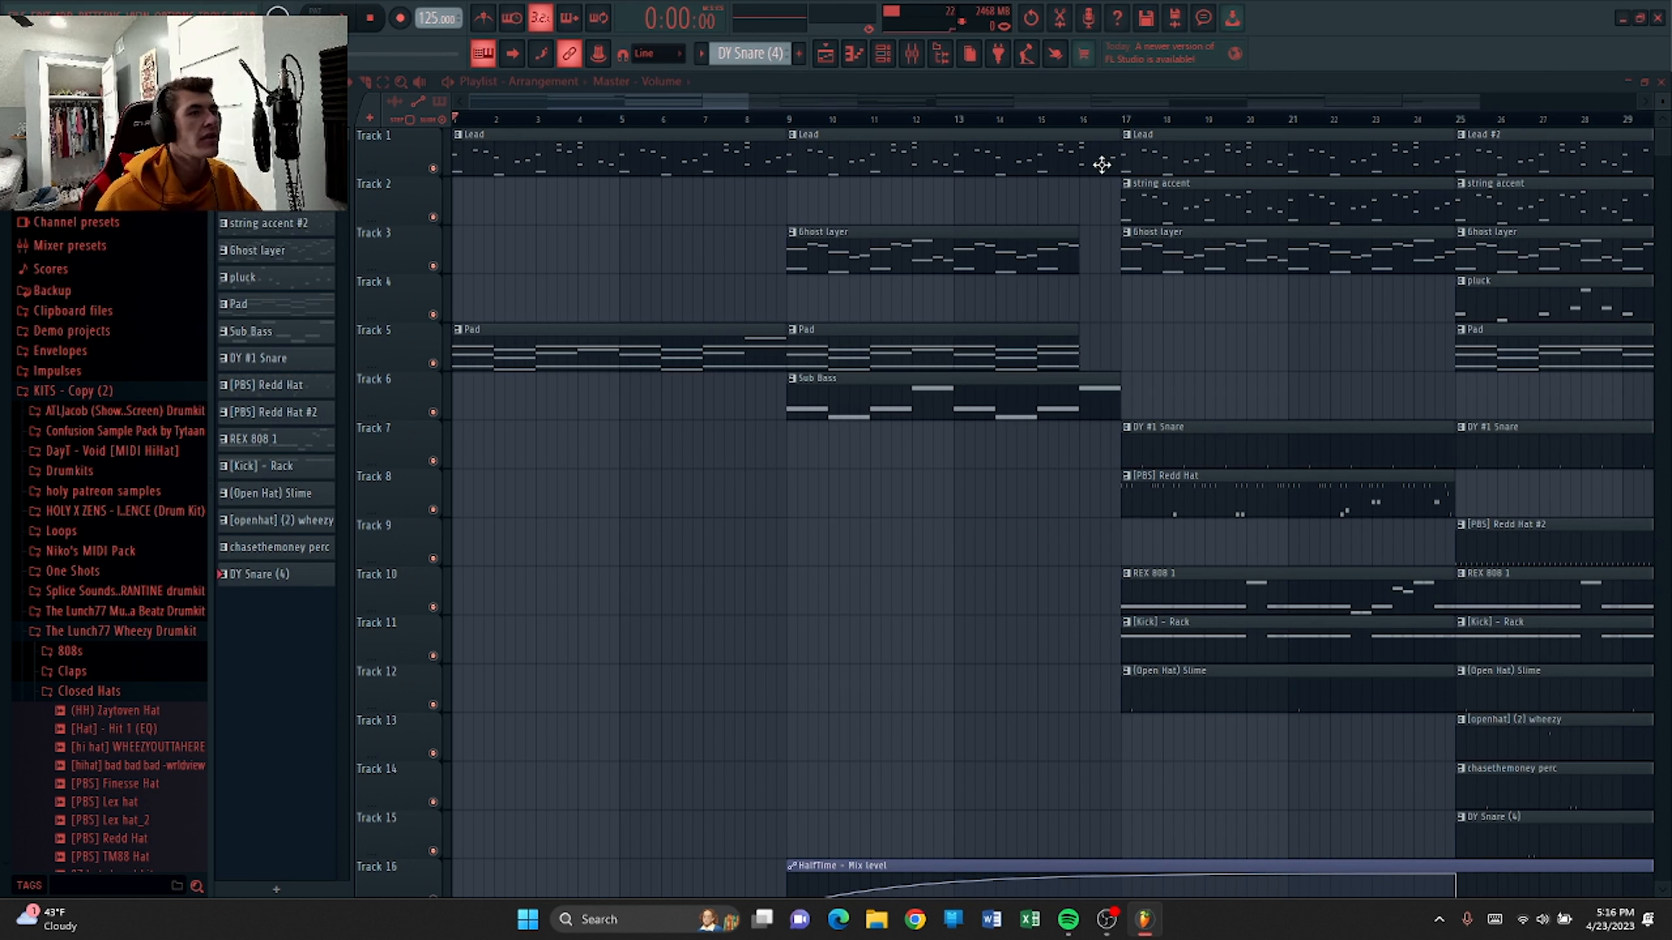
# Solo the Lead track in the zoomed-out playlist and unmute tracks 2 through 6 one at a time.
pyautogui.moveTo(753, 102); pyautogui.dragTo(1478, 388)
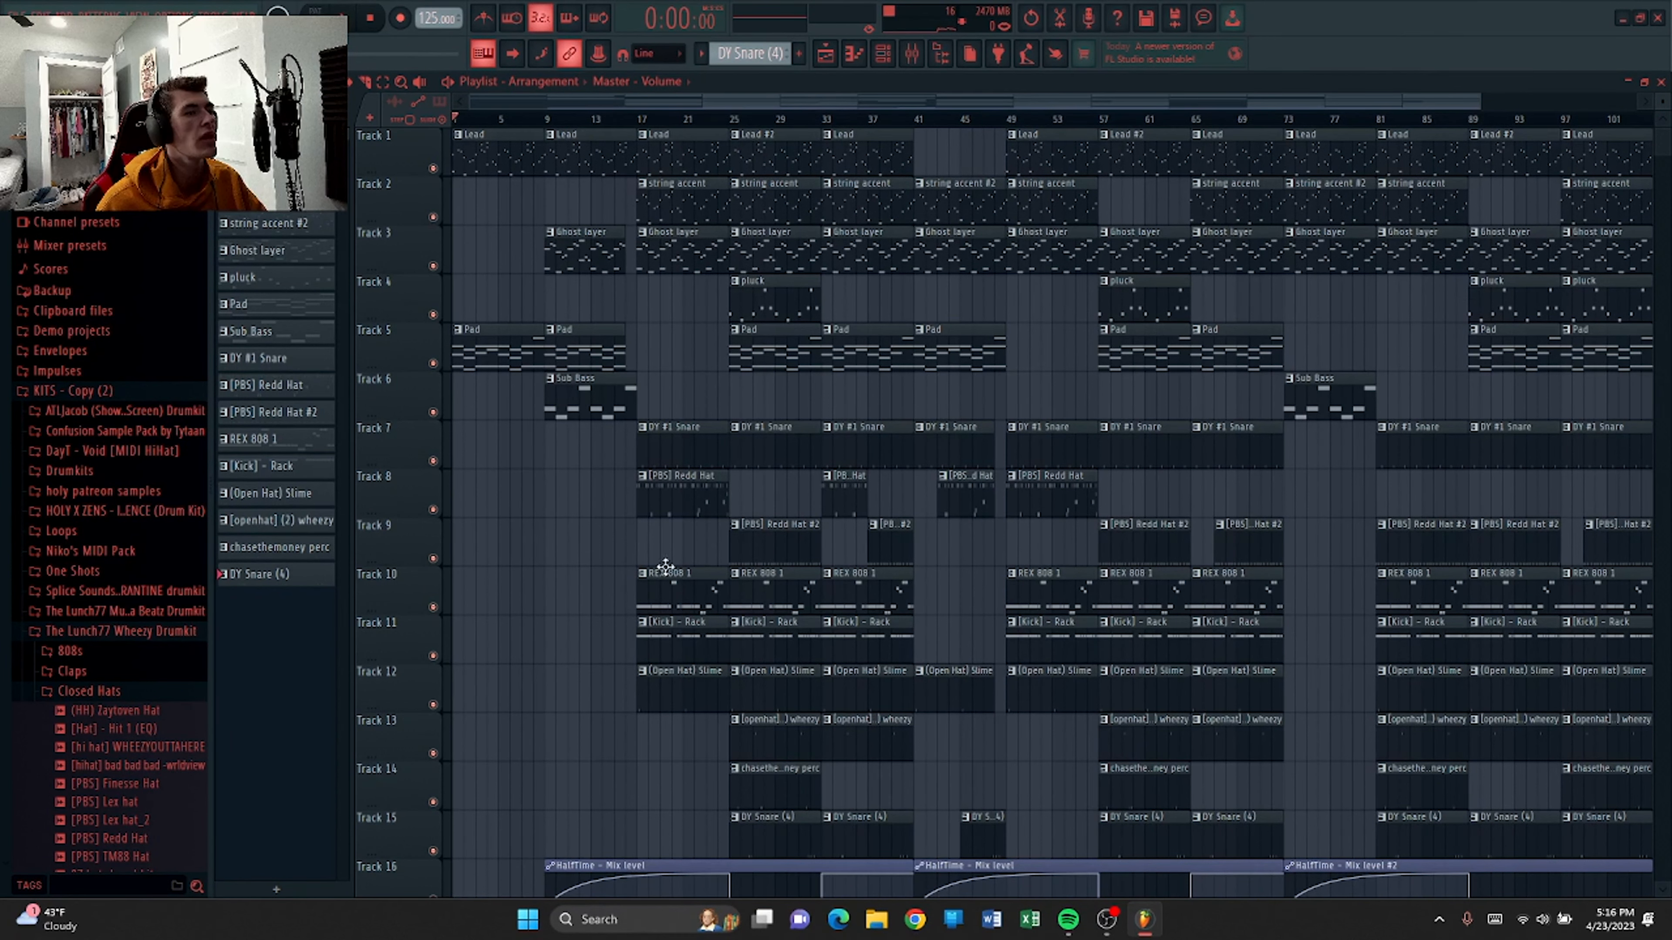
pyautogui.rightClick(432, 168)
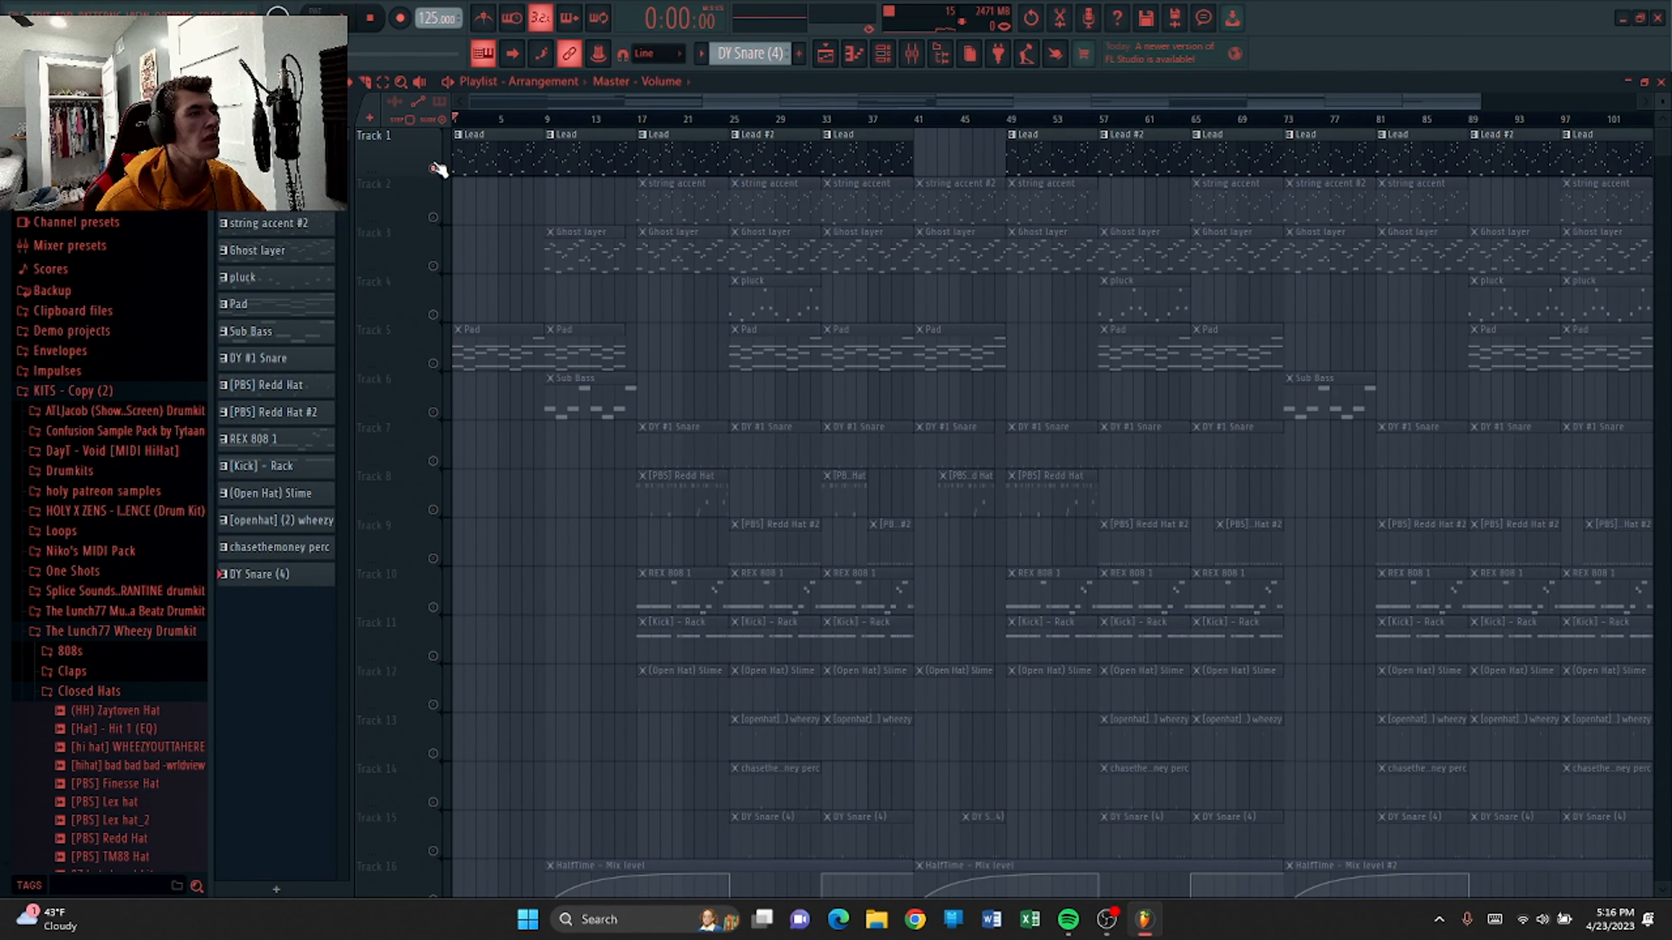
pyautogui.click(432, 217)
pyautogui.click(433, 266)
pyautogui.click(433, 315)
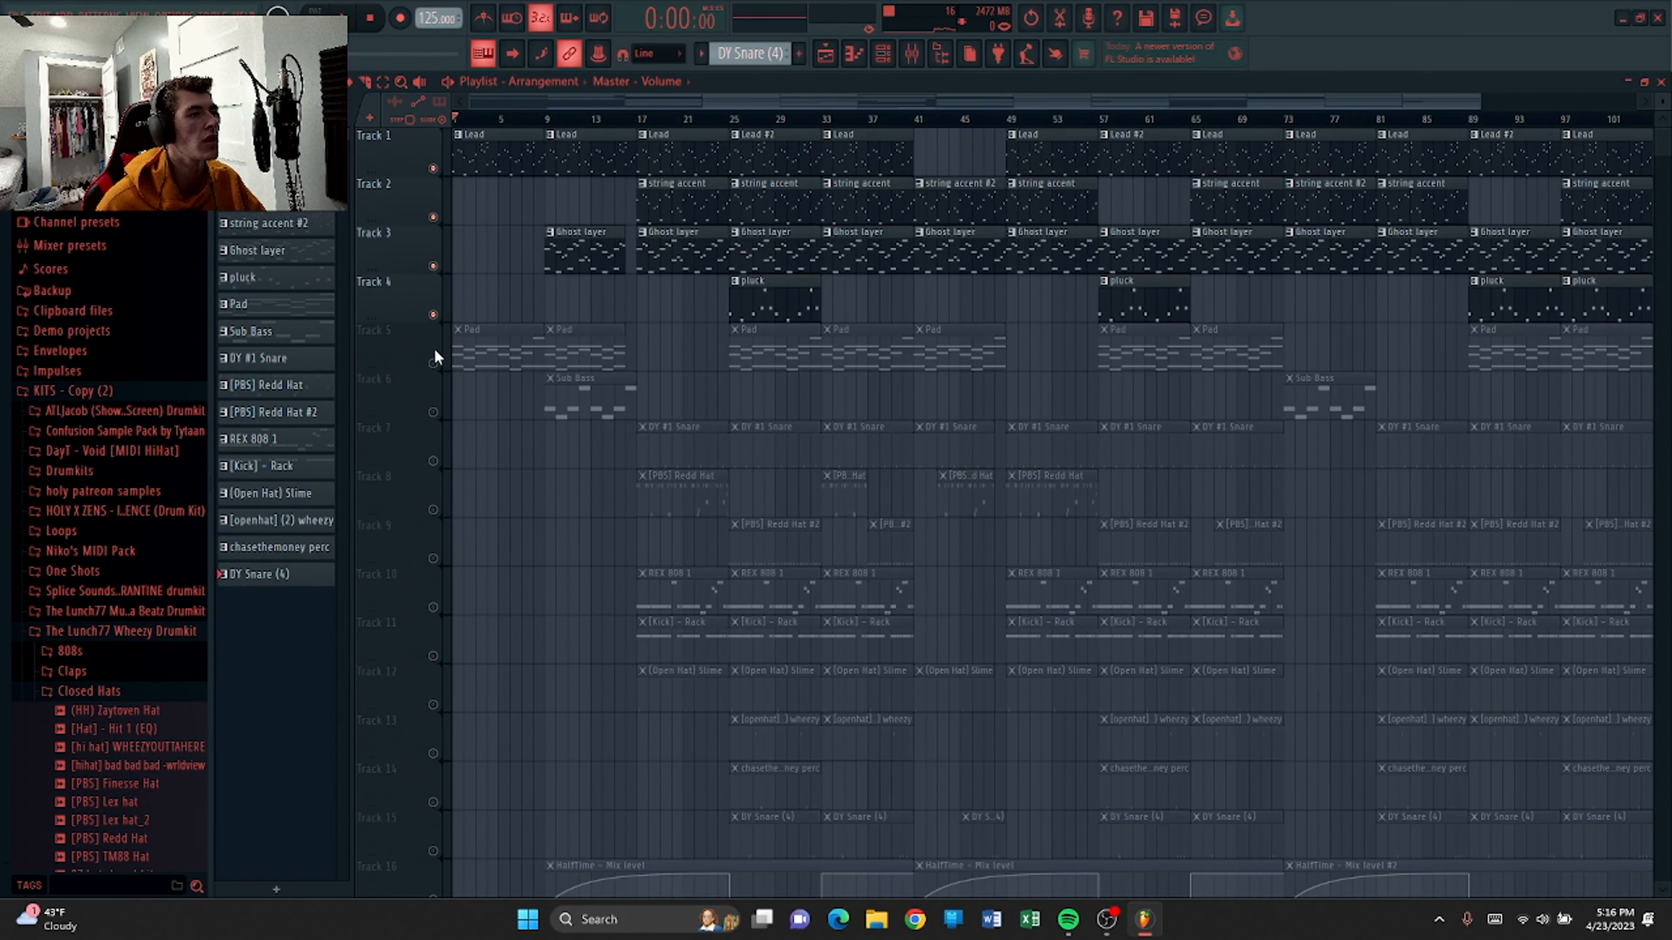
pyautogui.click(434, 363)
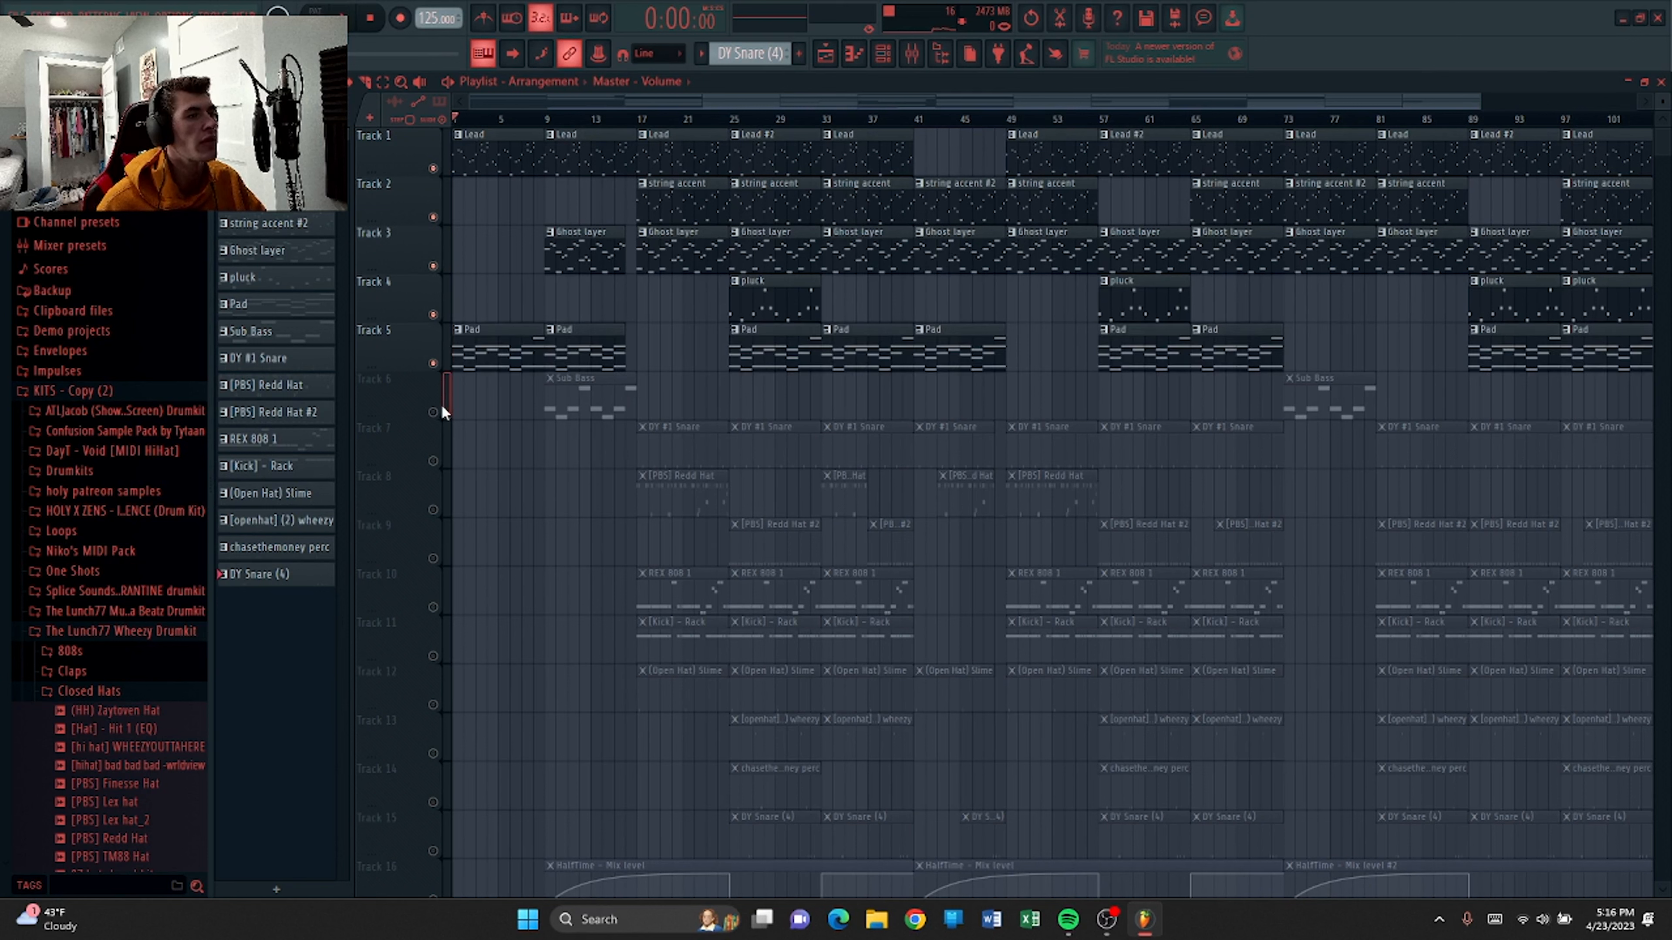
pyautogui.click(433, 412)
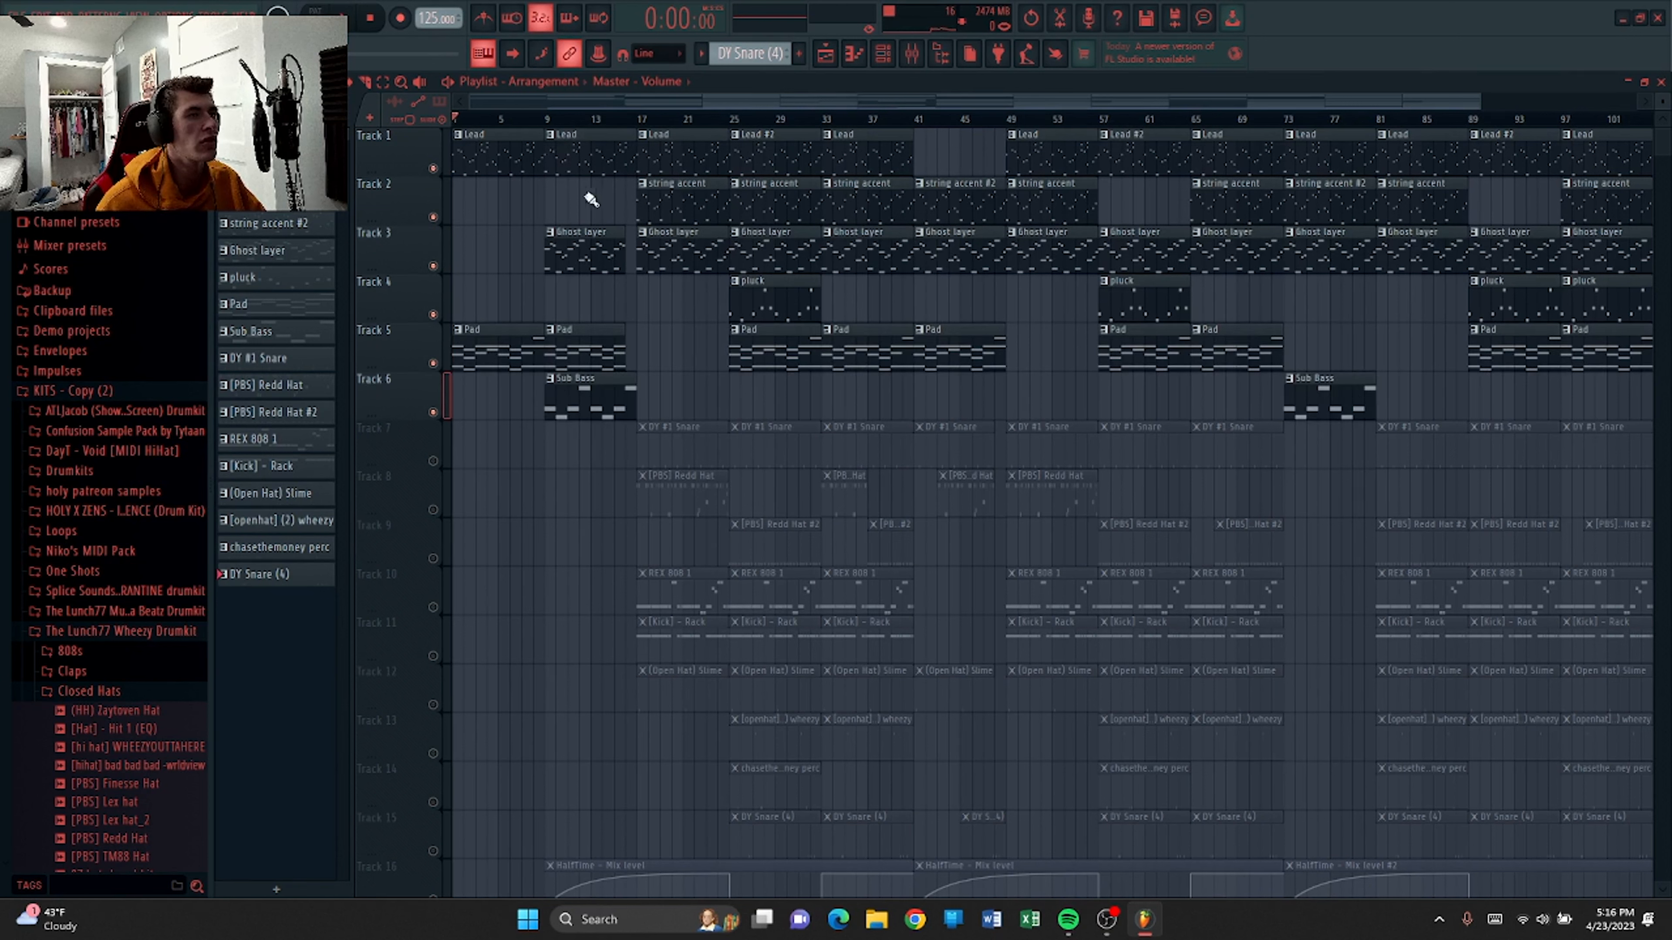
# Solo the Lead track again and open its pattern in the piano roll to examine the melody.
pyautogui.keyDown('ctrl'); pyautogui.click(432, 168); pyautogui.keyUp('ctrl')
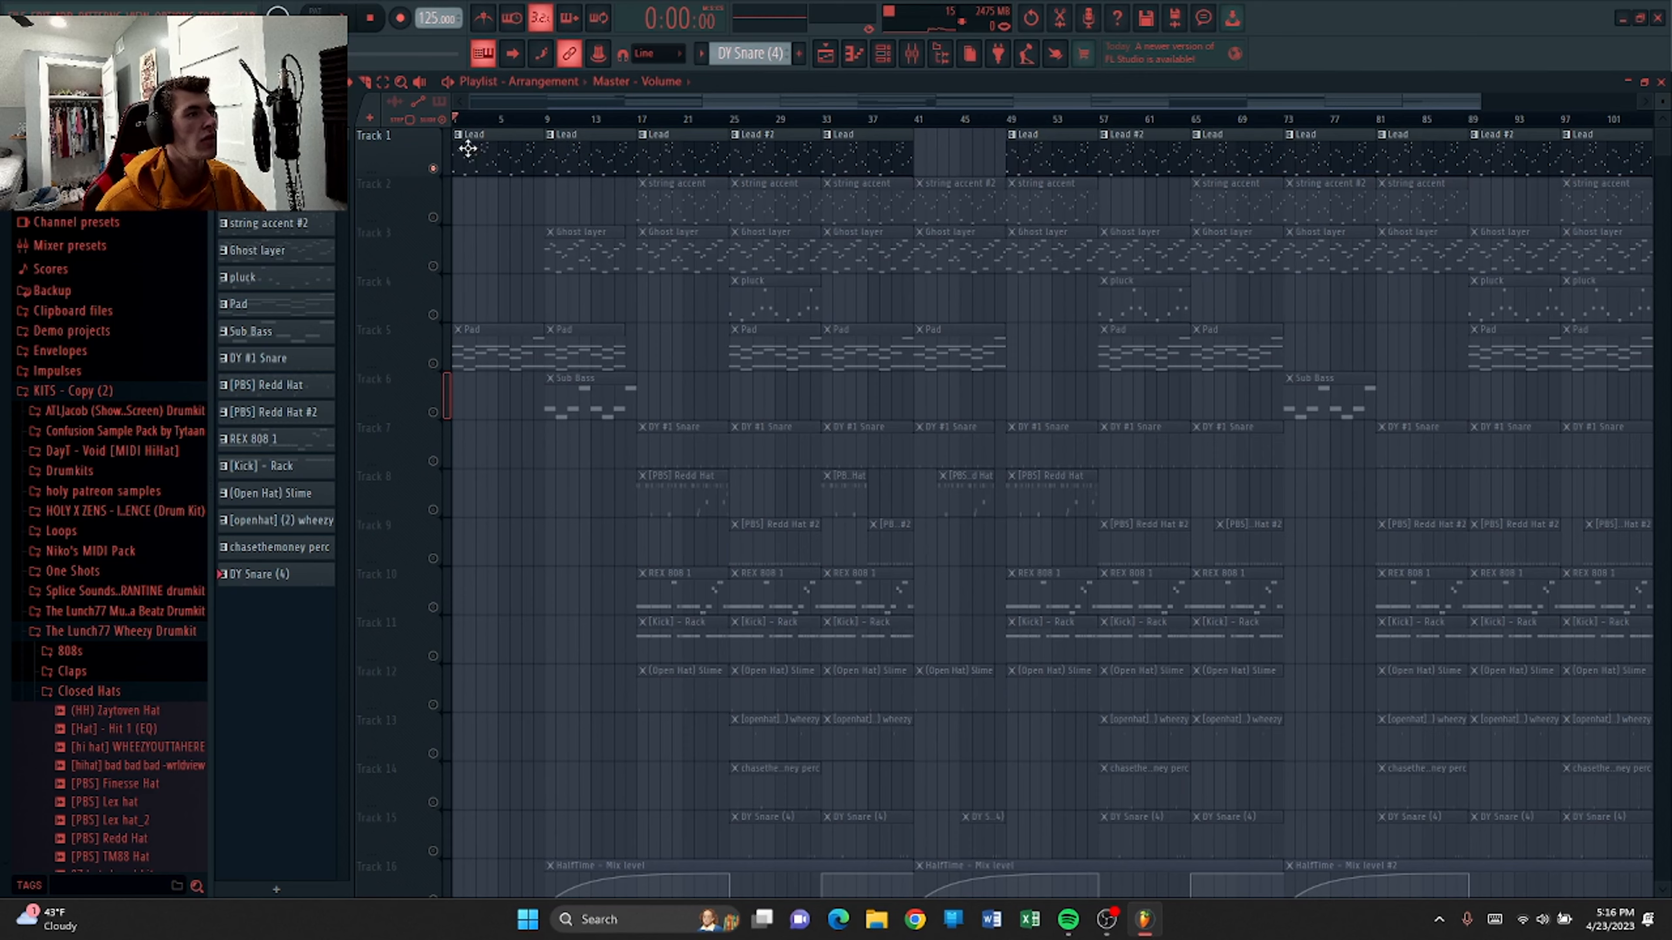
pyautogui.doubleClick(484, 152)
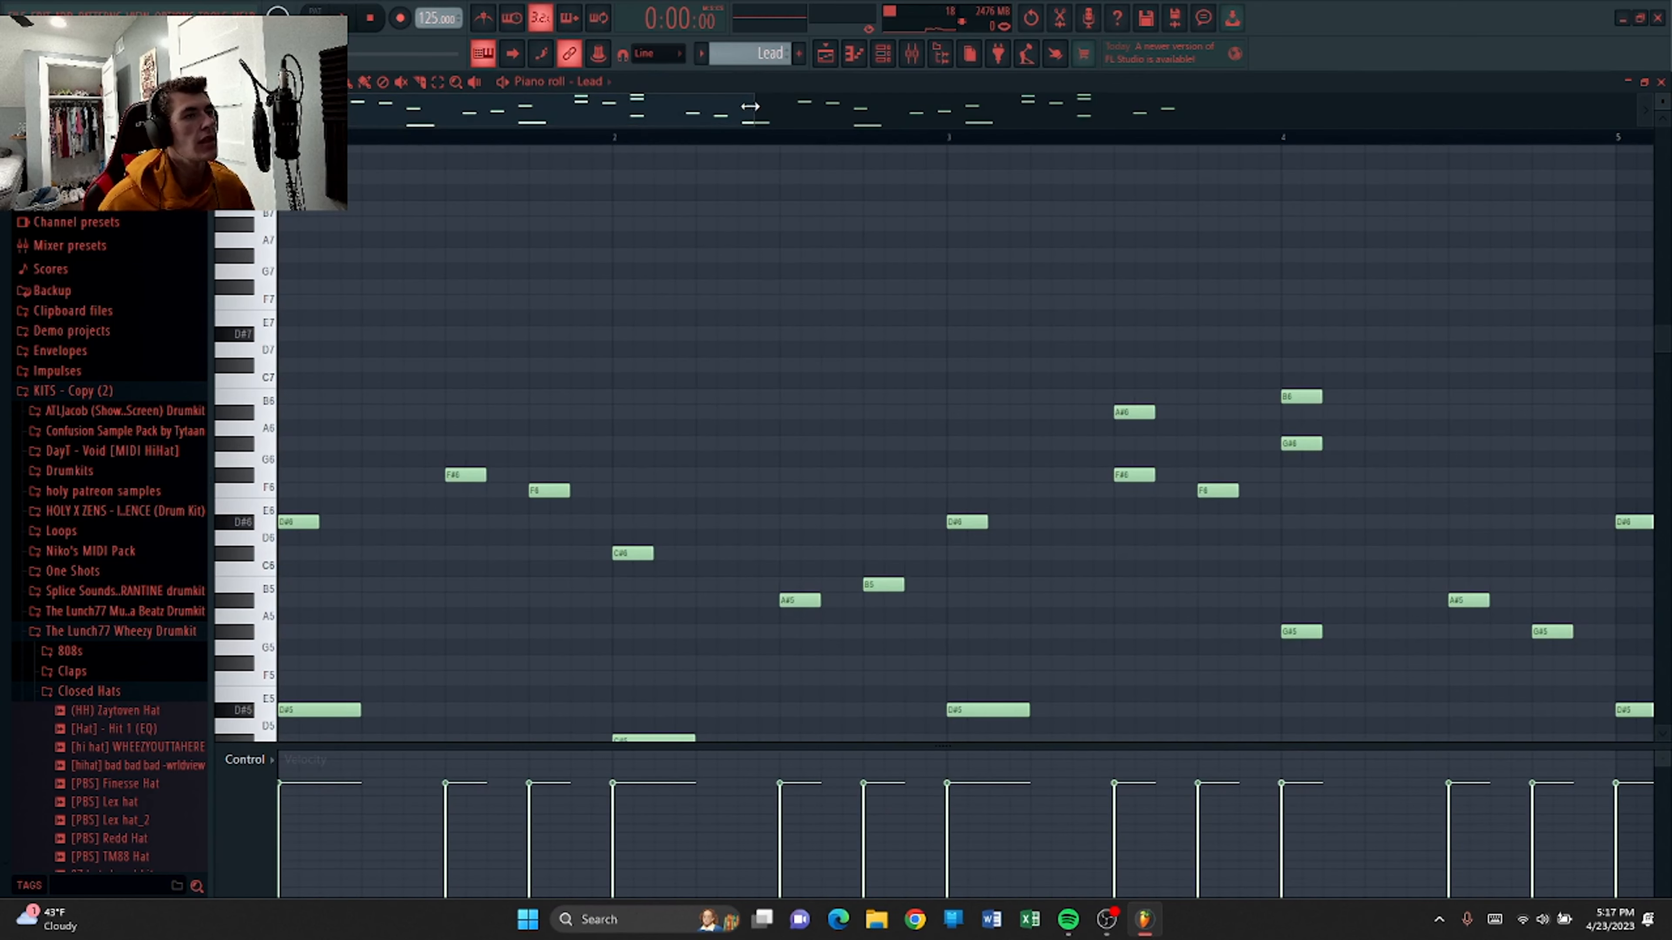
pyautogui.moveTo(750, 106); pyautogui.dragTo(1216, 256)
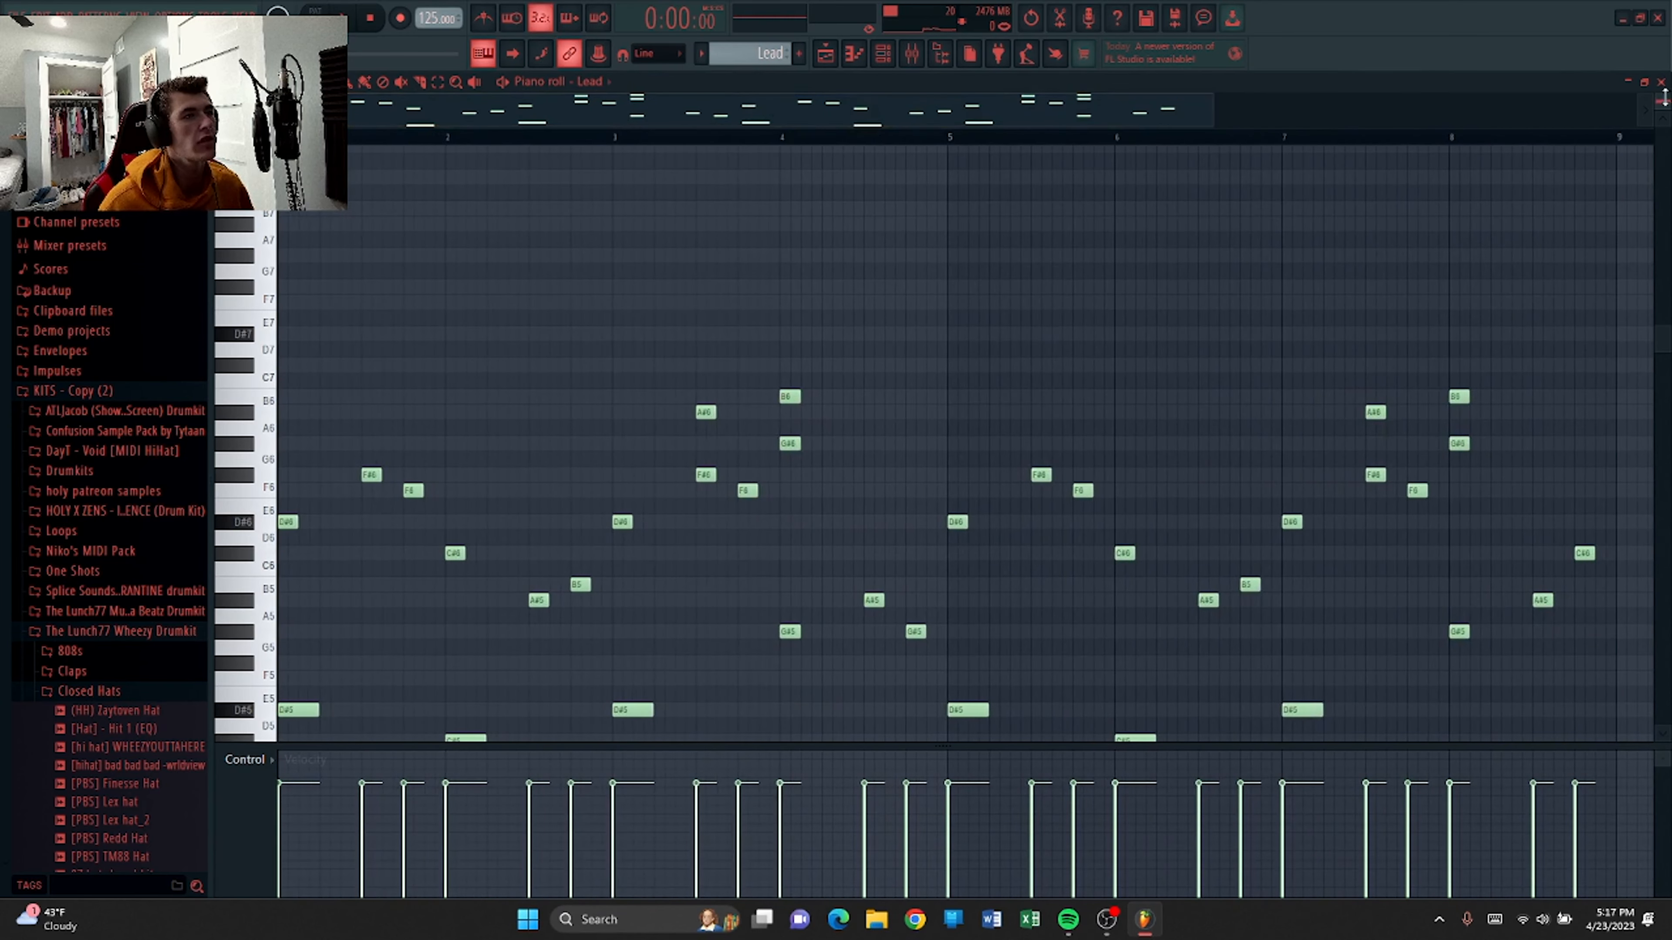
pyautogui.scroll(-2, 1668, 103)
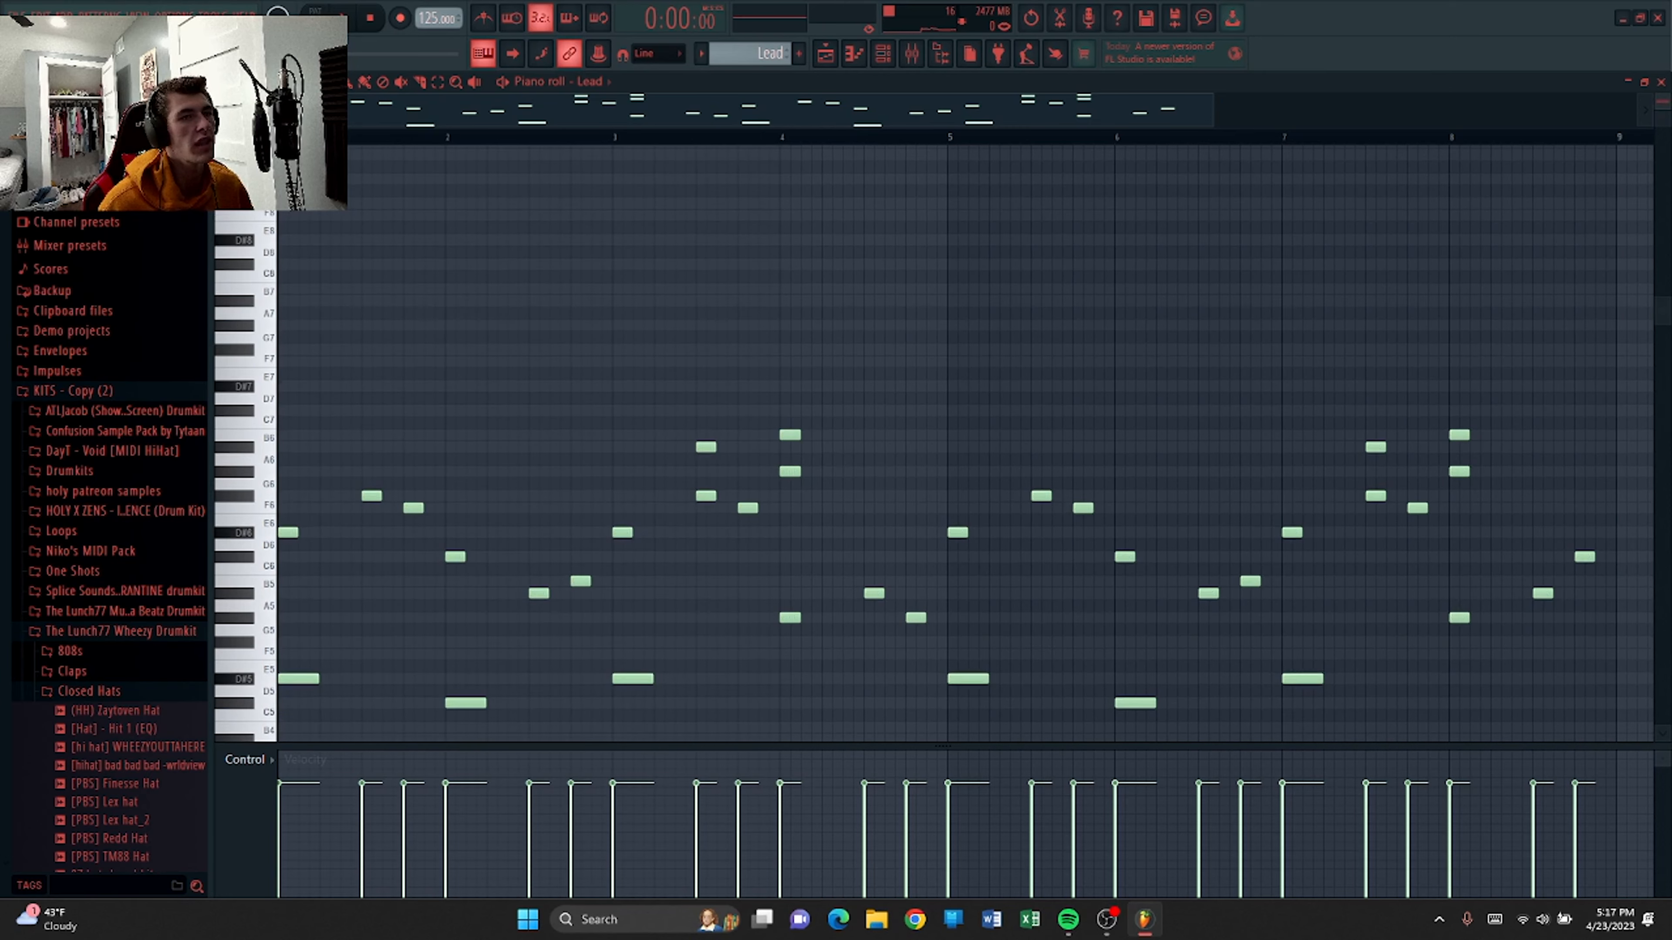
pyautogui.moveTo(1665, 210); pyautogui.dragTo(1665, 365)
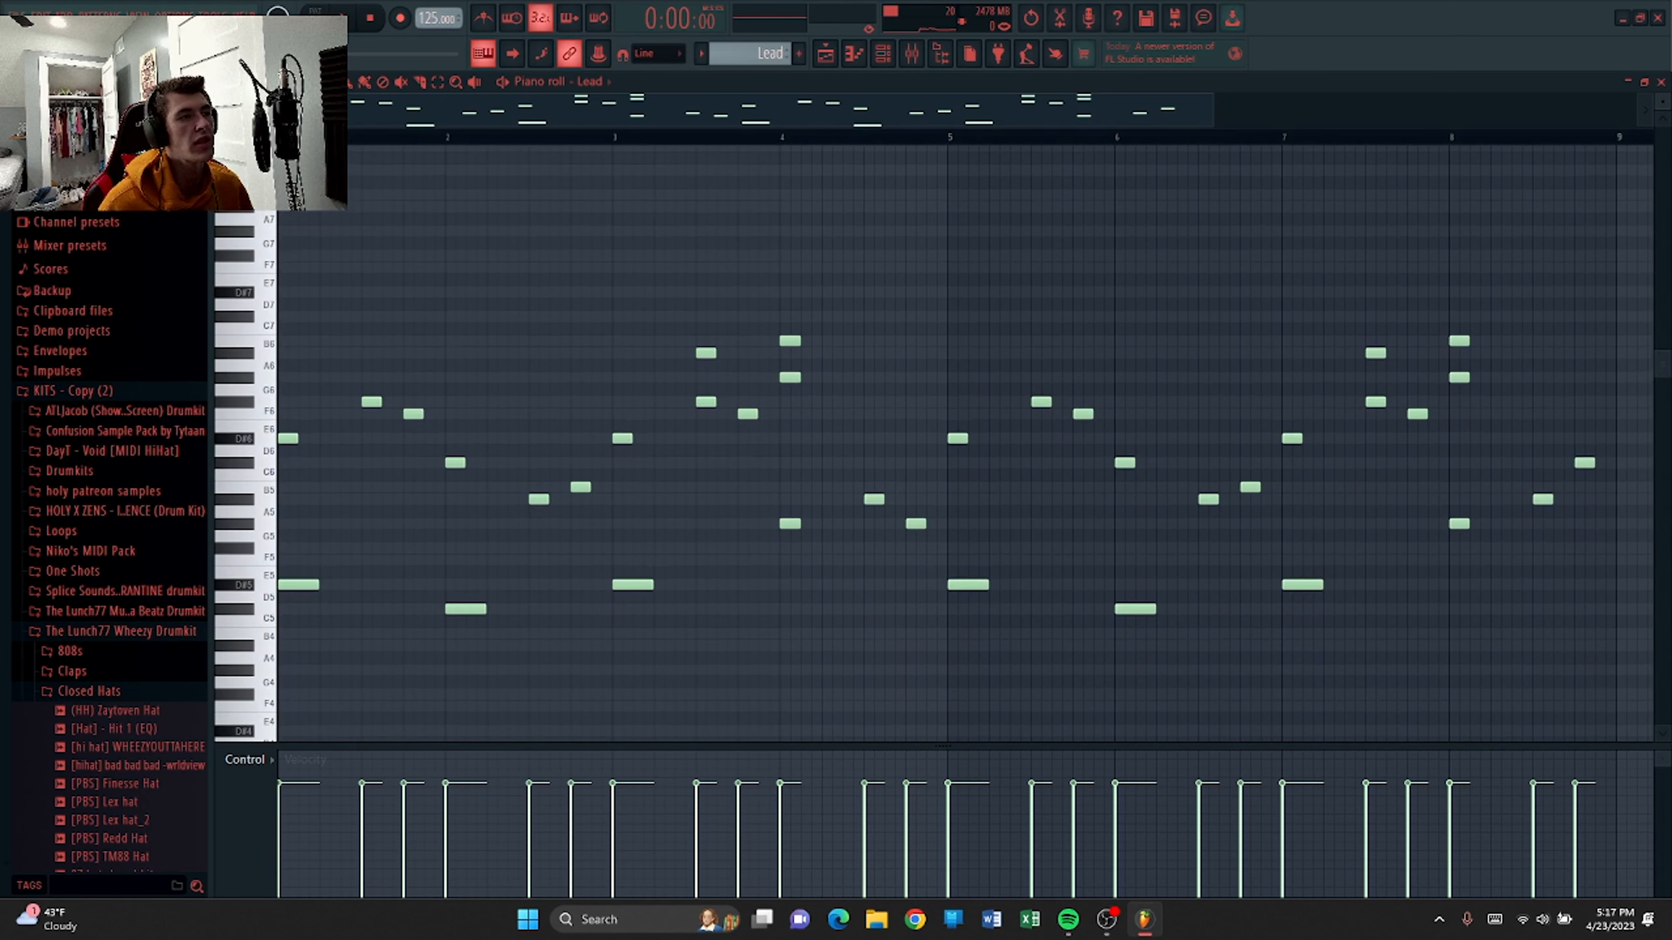
# Play back the Lead melody in the piano roll.
pyautogui.press('F9')
pyautogui.click(1661, 81)
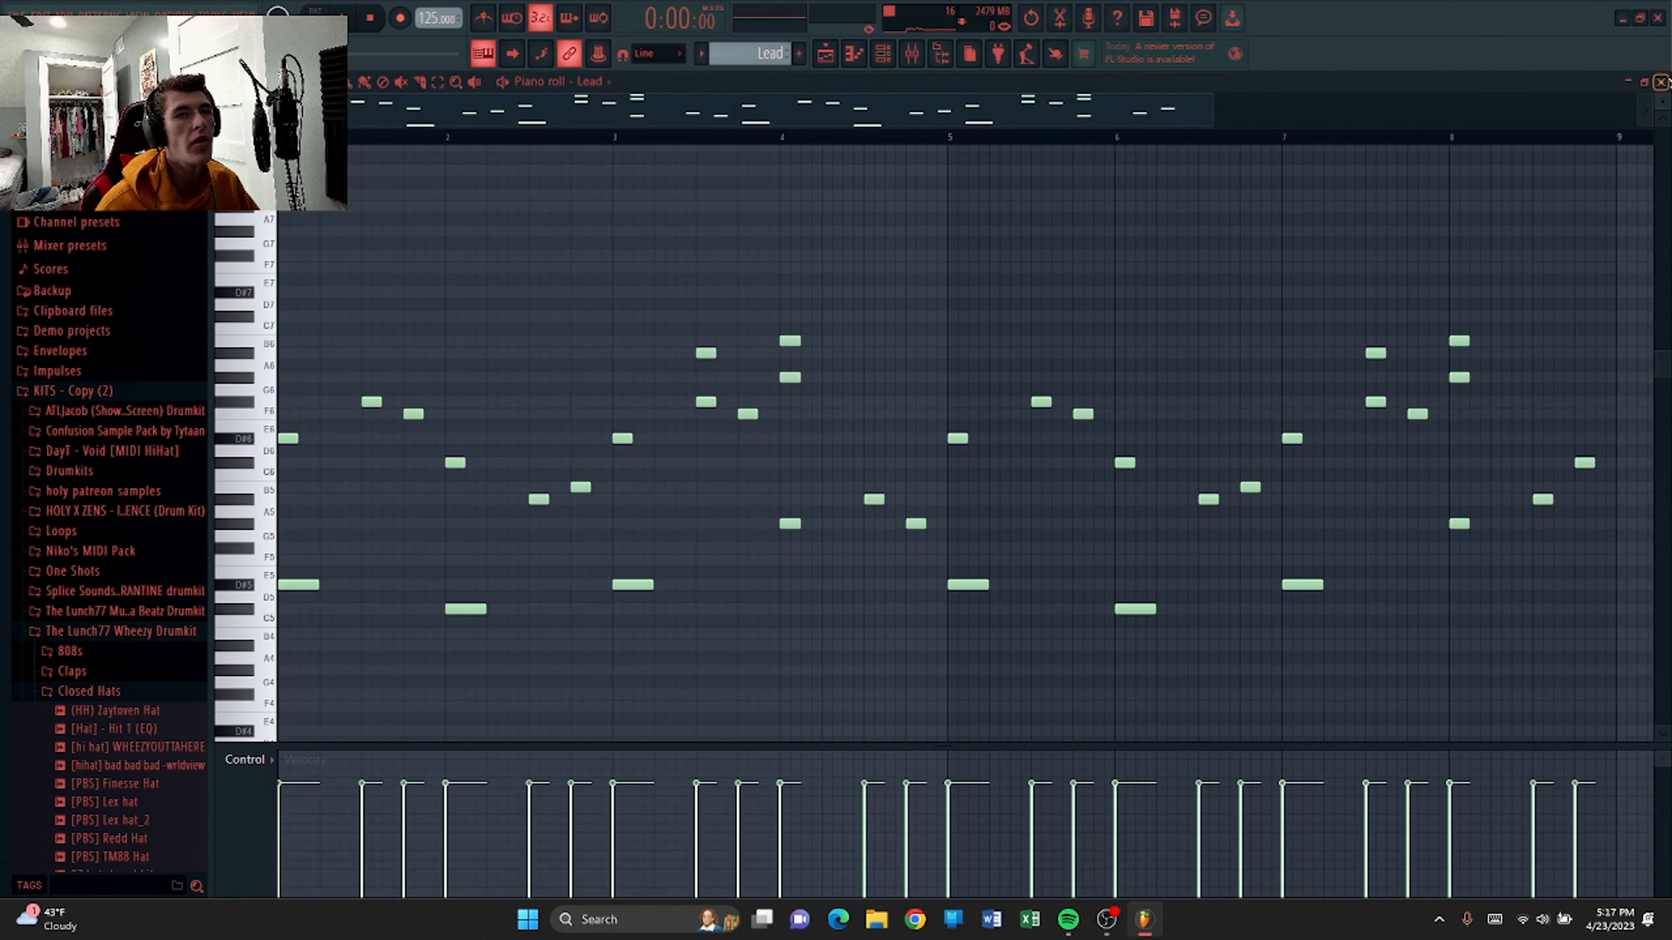
pyautogui.press('space')
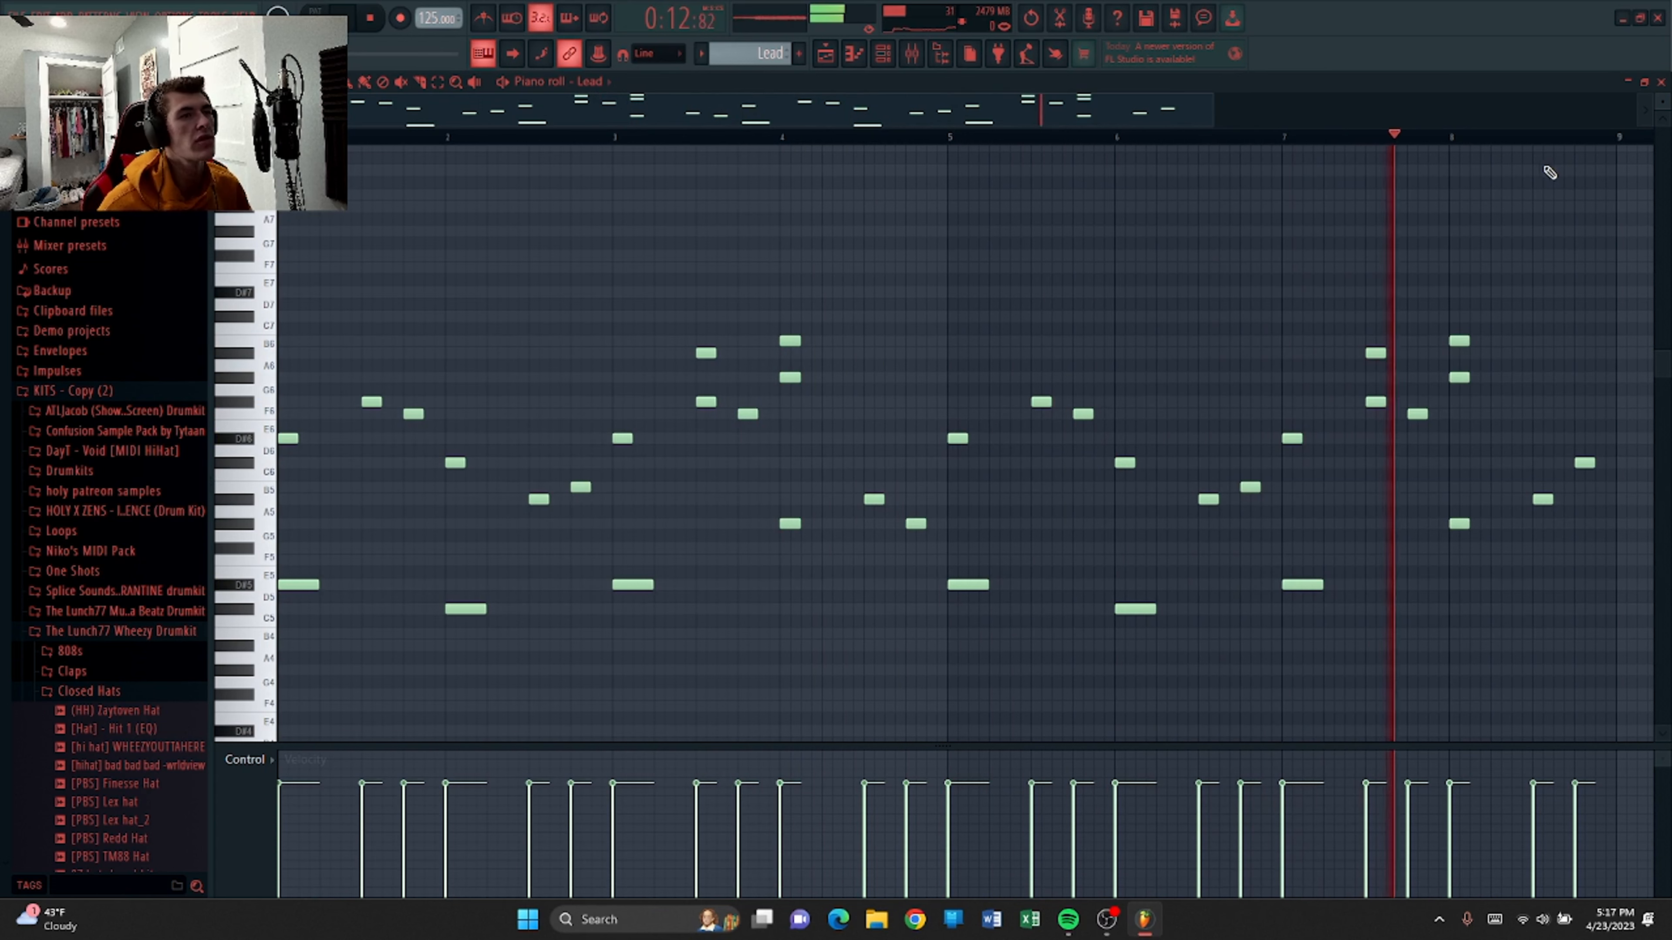
pyautogui.press('space')
# Open the mixer and inspect the first Fruity parametric EQ 2 on Insert 1.
pyautogui.click(923, 52)
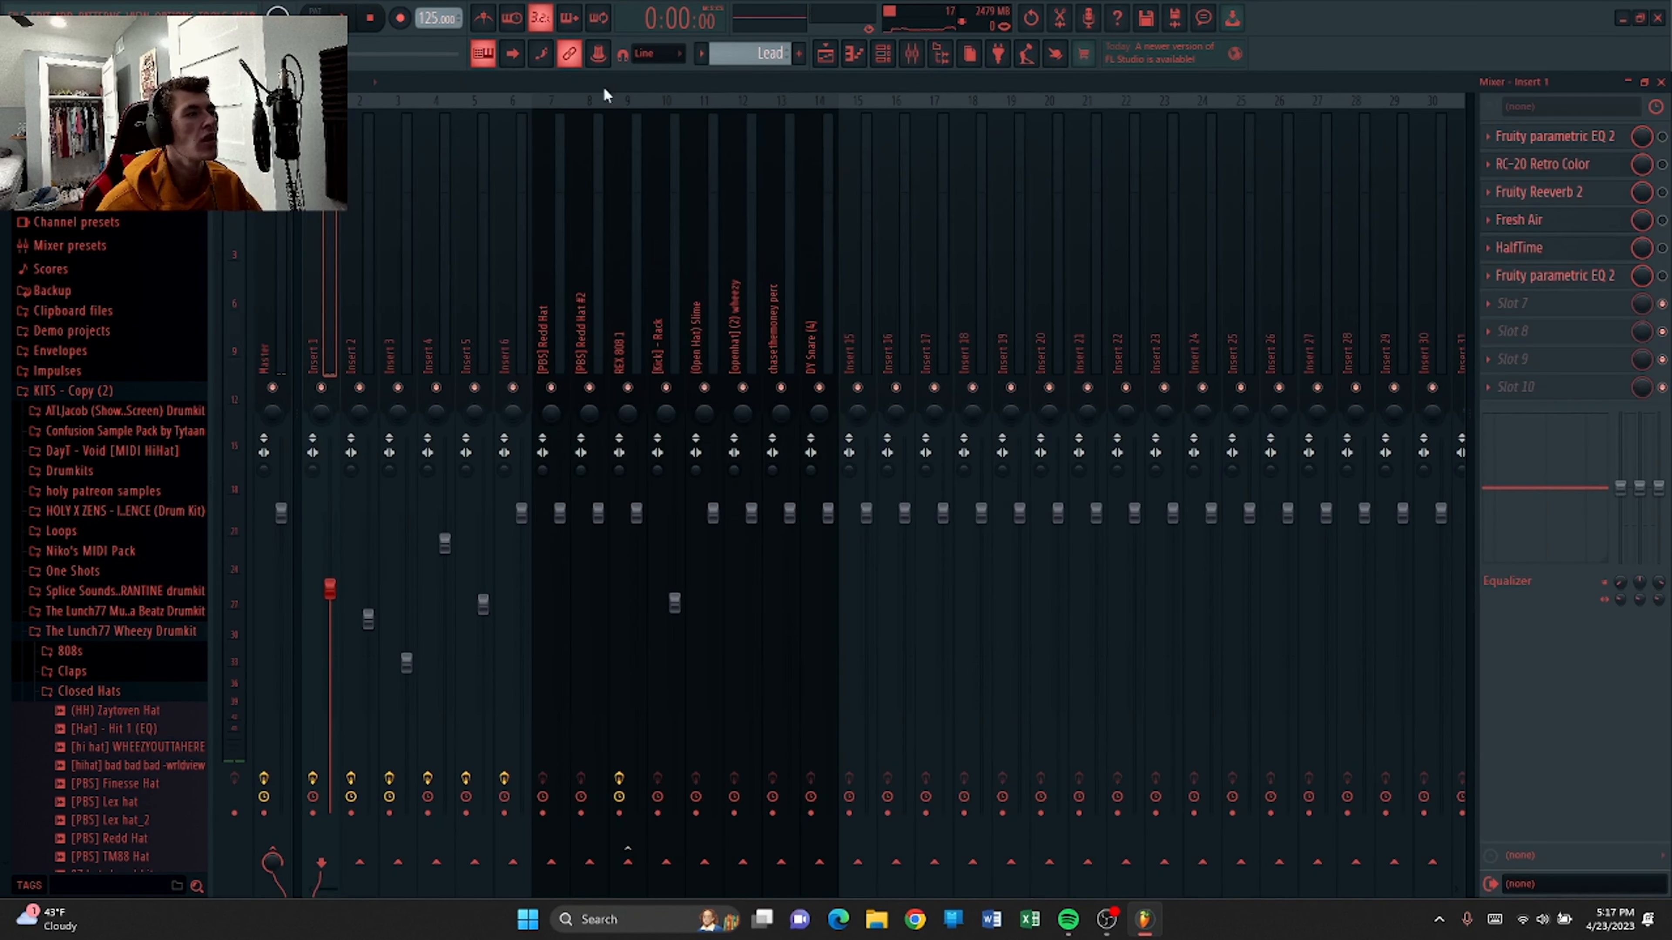
pyautogui.click(1534, 136)
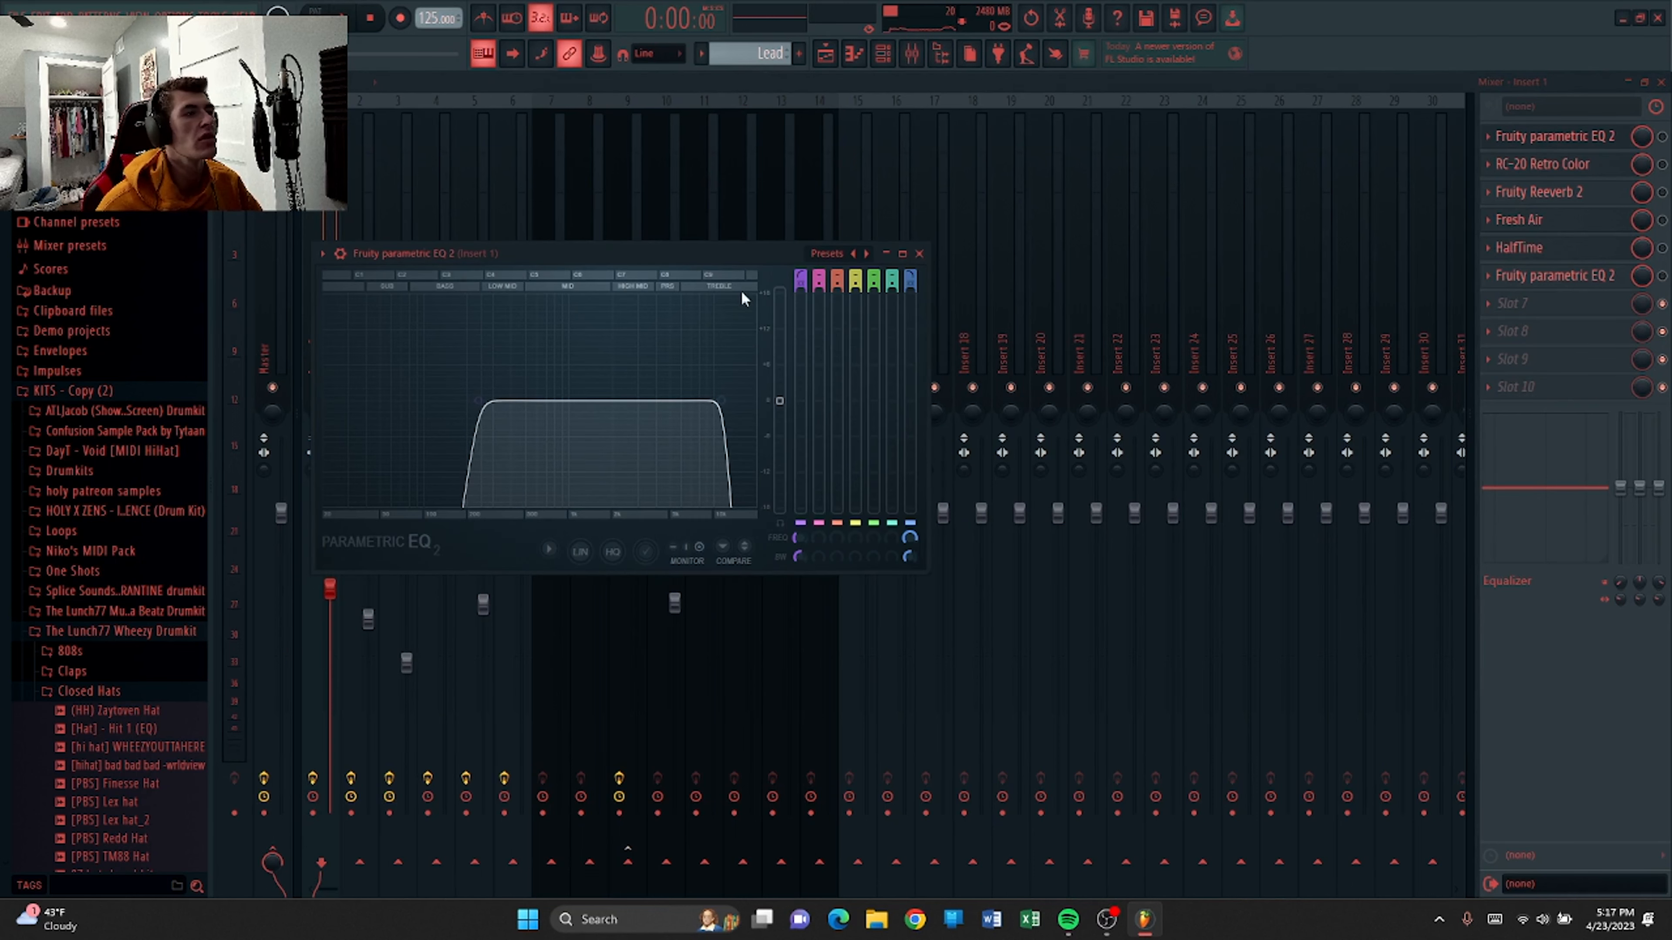
pyautogui.click(919, 254)
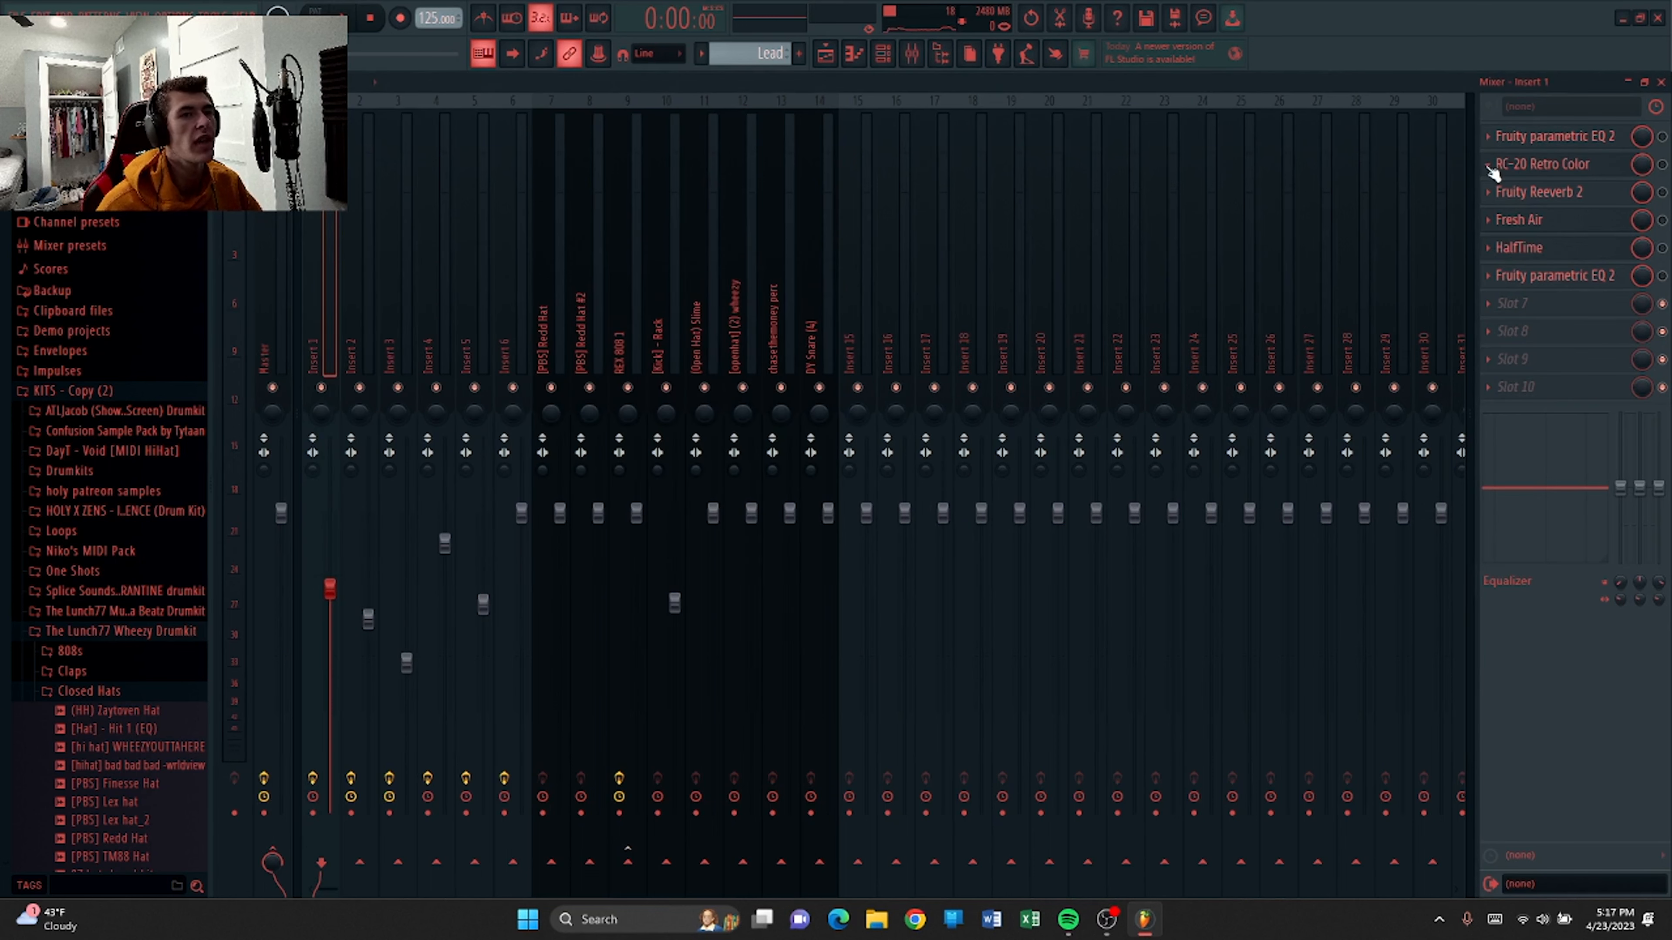
# Open the RC-20 Retro Color plugin on Insert 1 to view its settings.
pyautogui.click(1491, 165)
pyautogui.click(1541, 158)
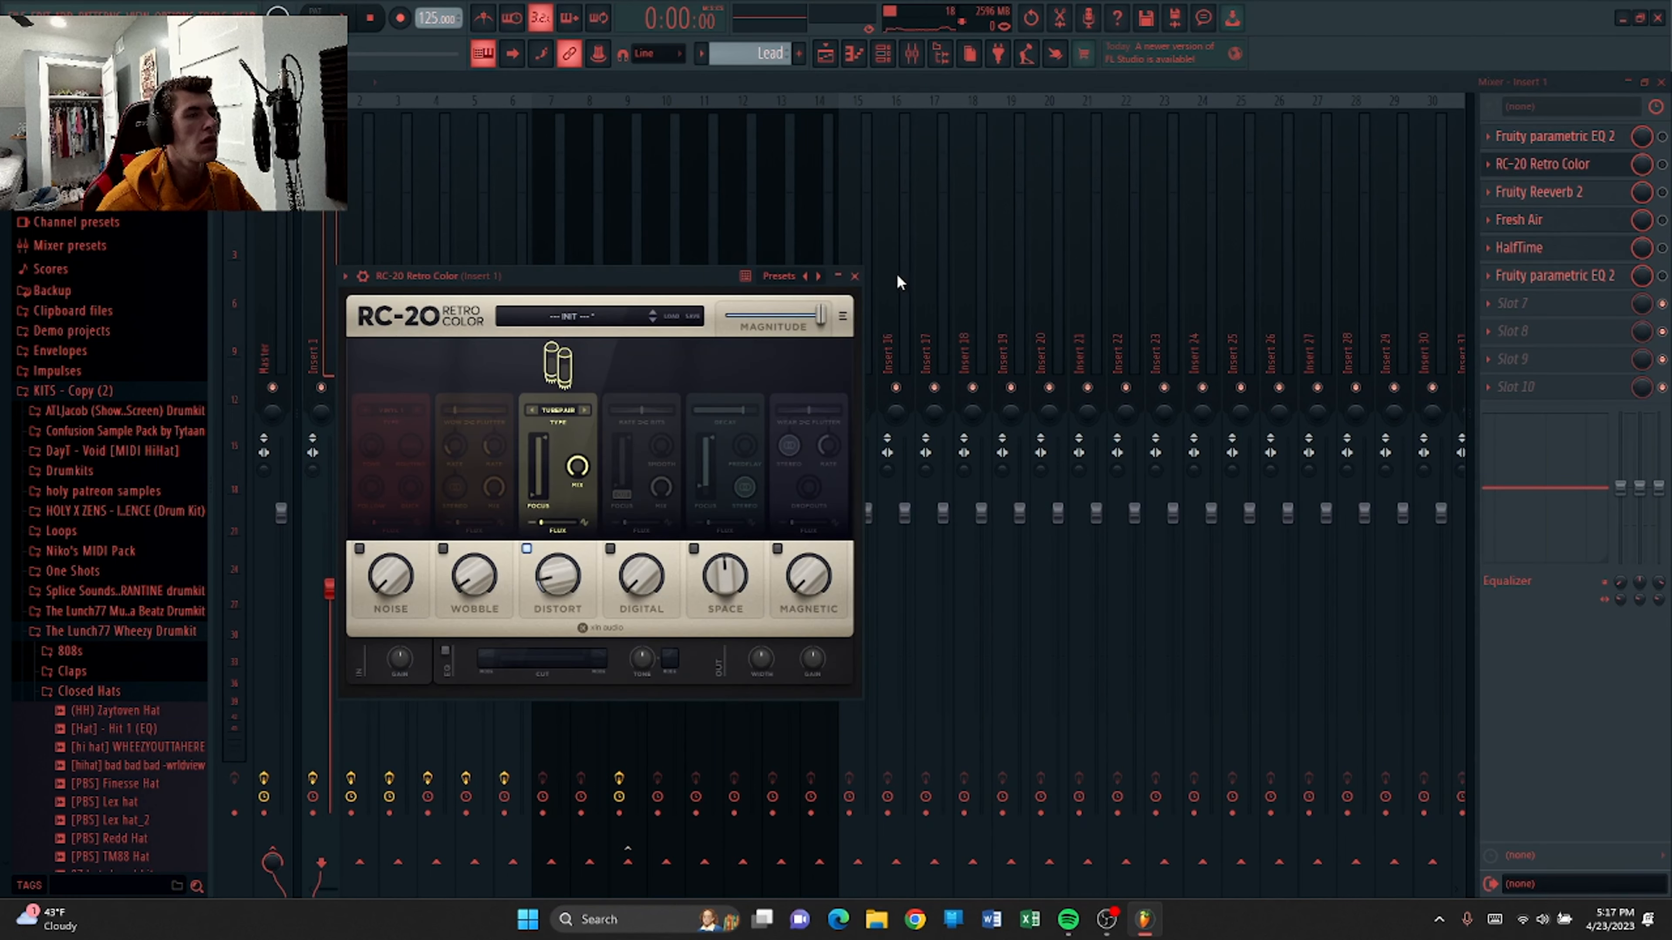
pyautogui.click(854, 276)
# Inspect the Fruity Reeverb 2 and Fresh Air plugins on Insert 1.
pyautogui.click(1537, 193)
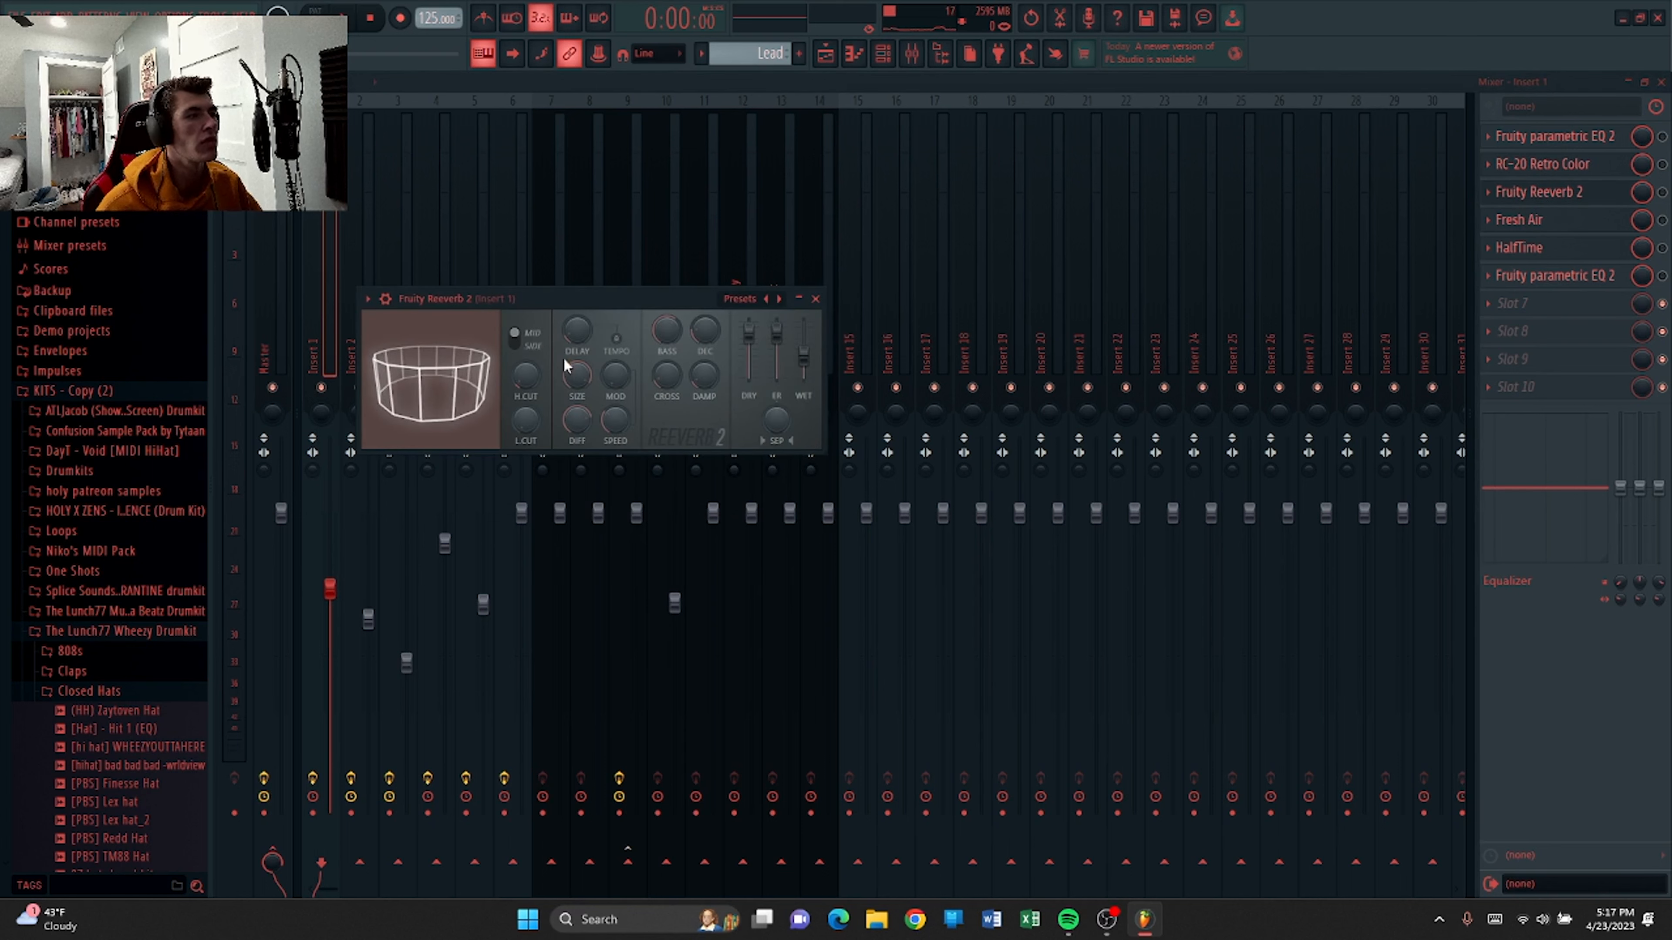
pyautogui.click(815, 299)
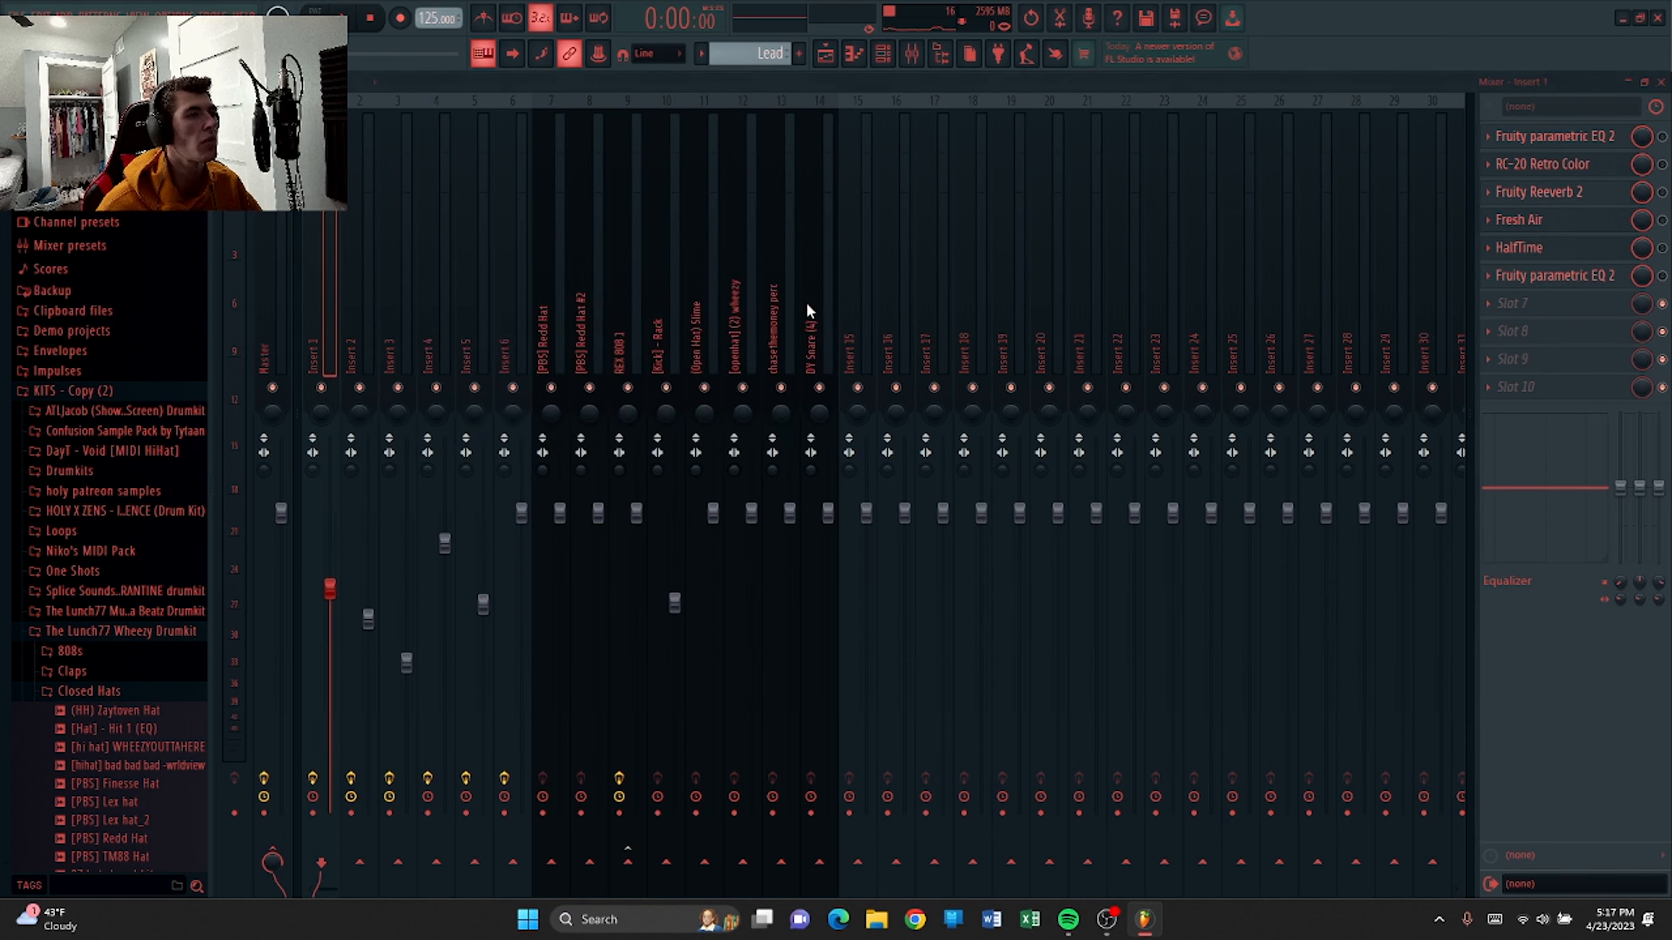
pyautogui.click(1520, 220)
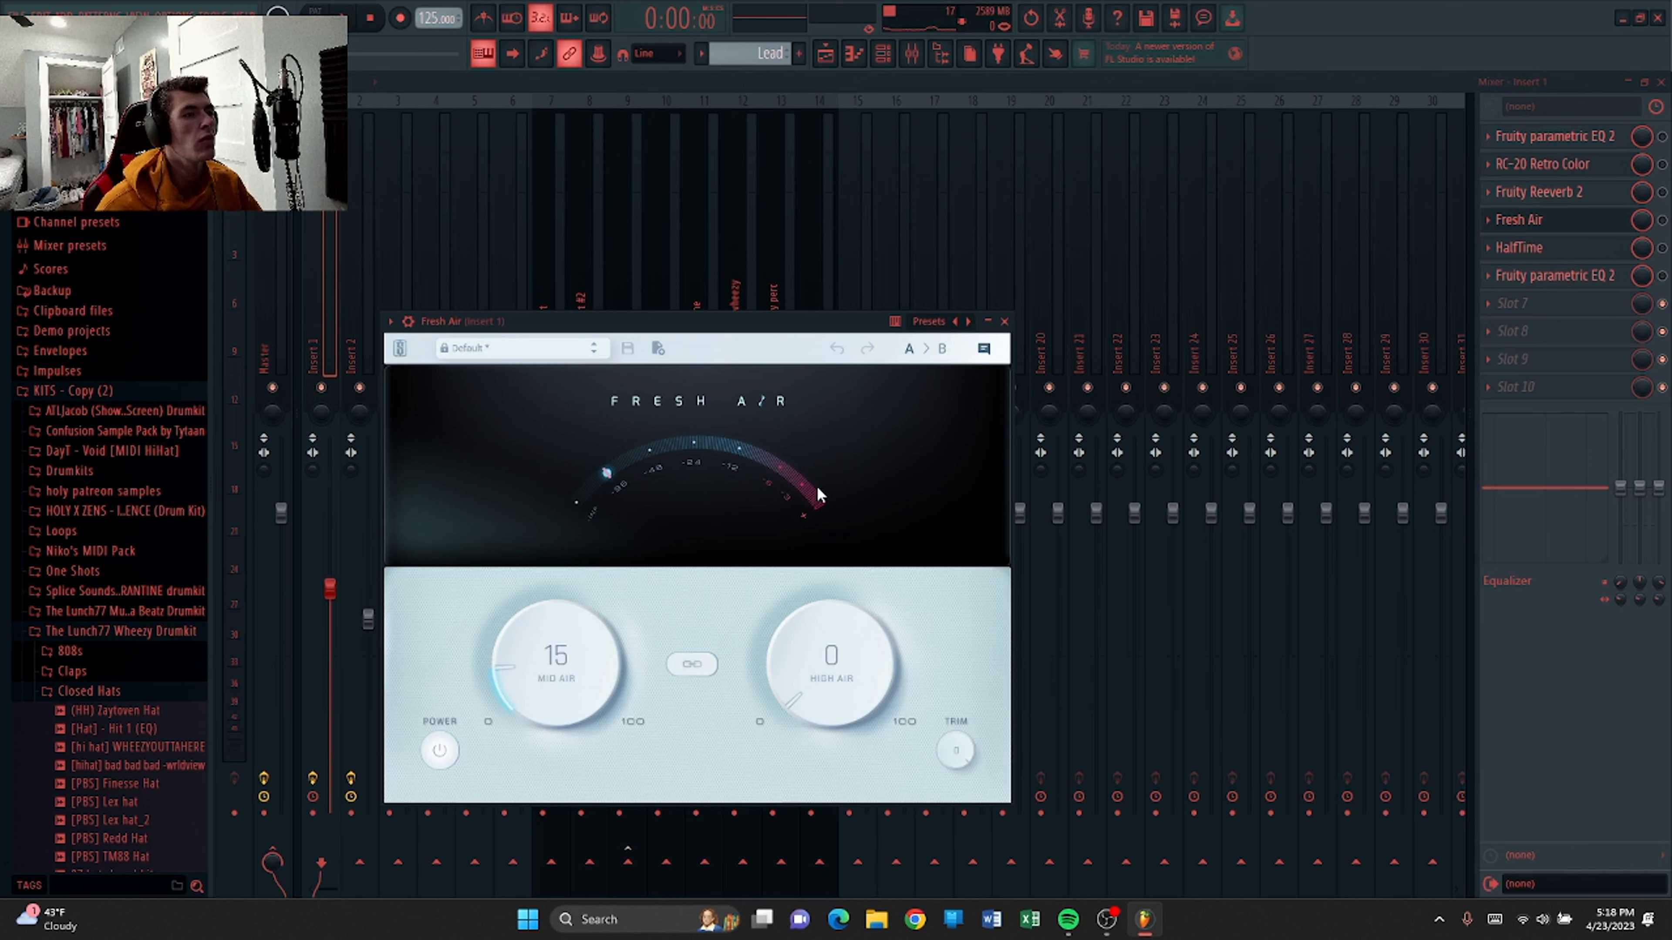
pyautogui.click(1004, 322)
# Inspect the HalfTime plugin and the second Fruity parametric EQ 2 on Insert 1.
pyautogui.click(1520, 248)
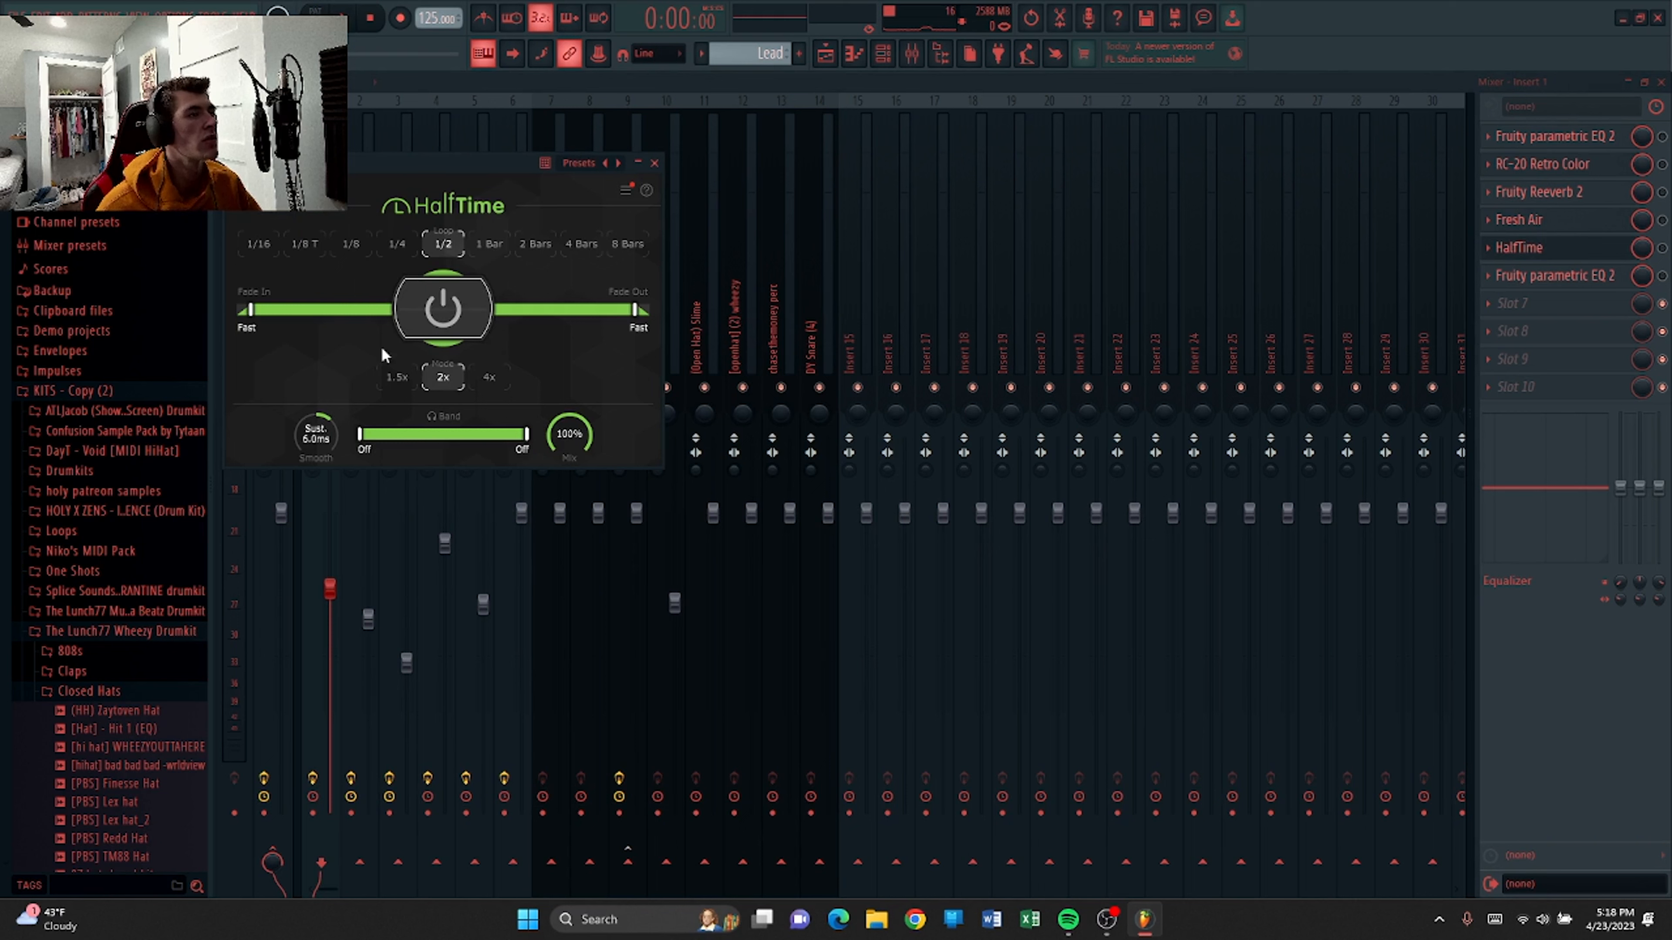
pyautogui.click(654, 163)
pyautogui.click(1547, 275)
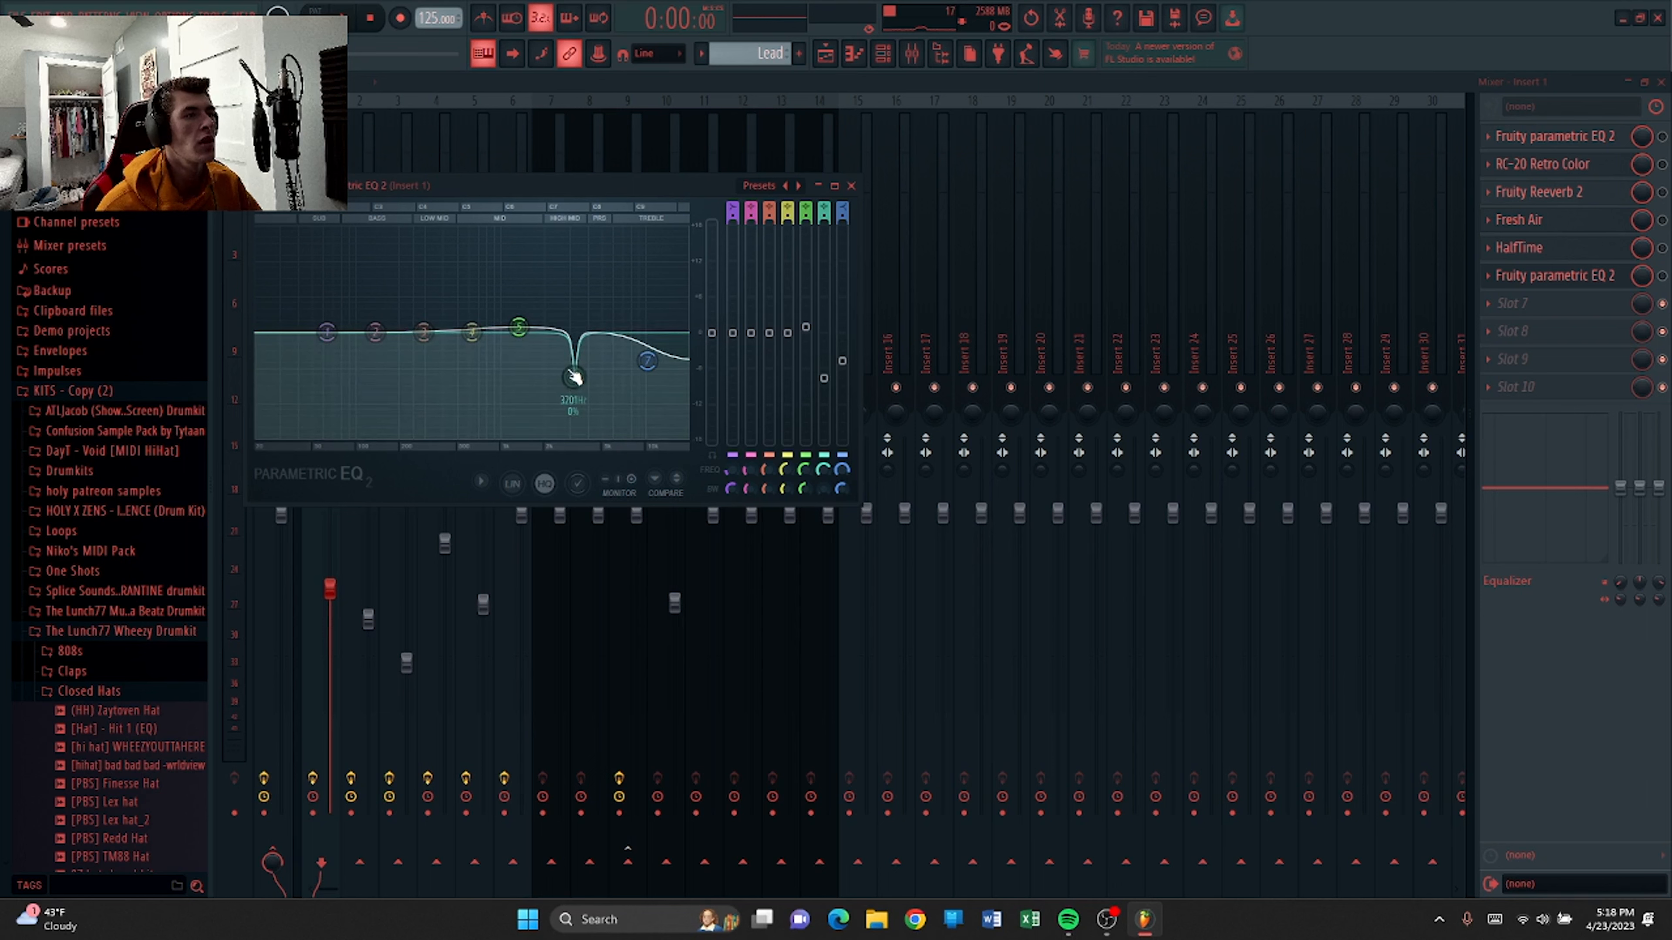
pyautogui.click(852, 186)
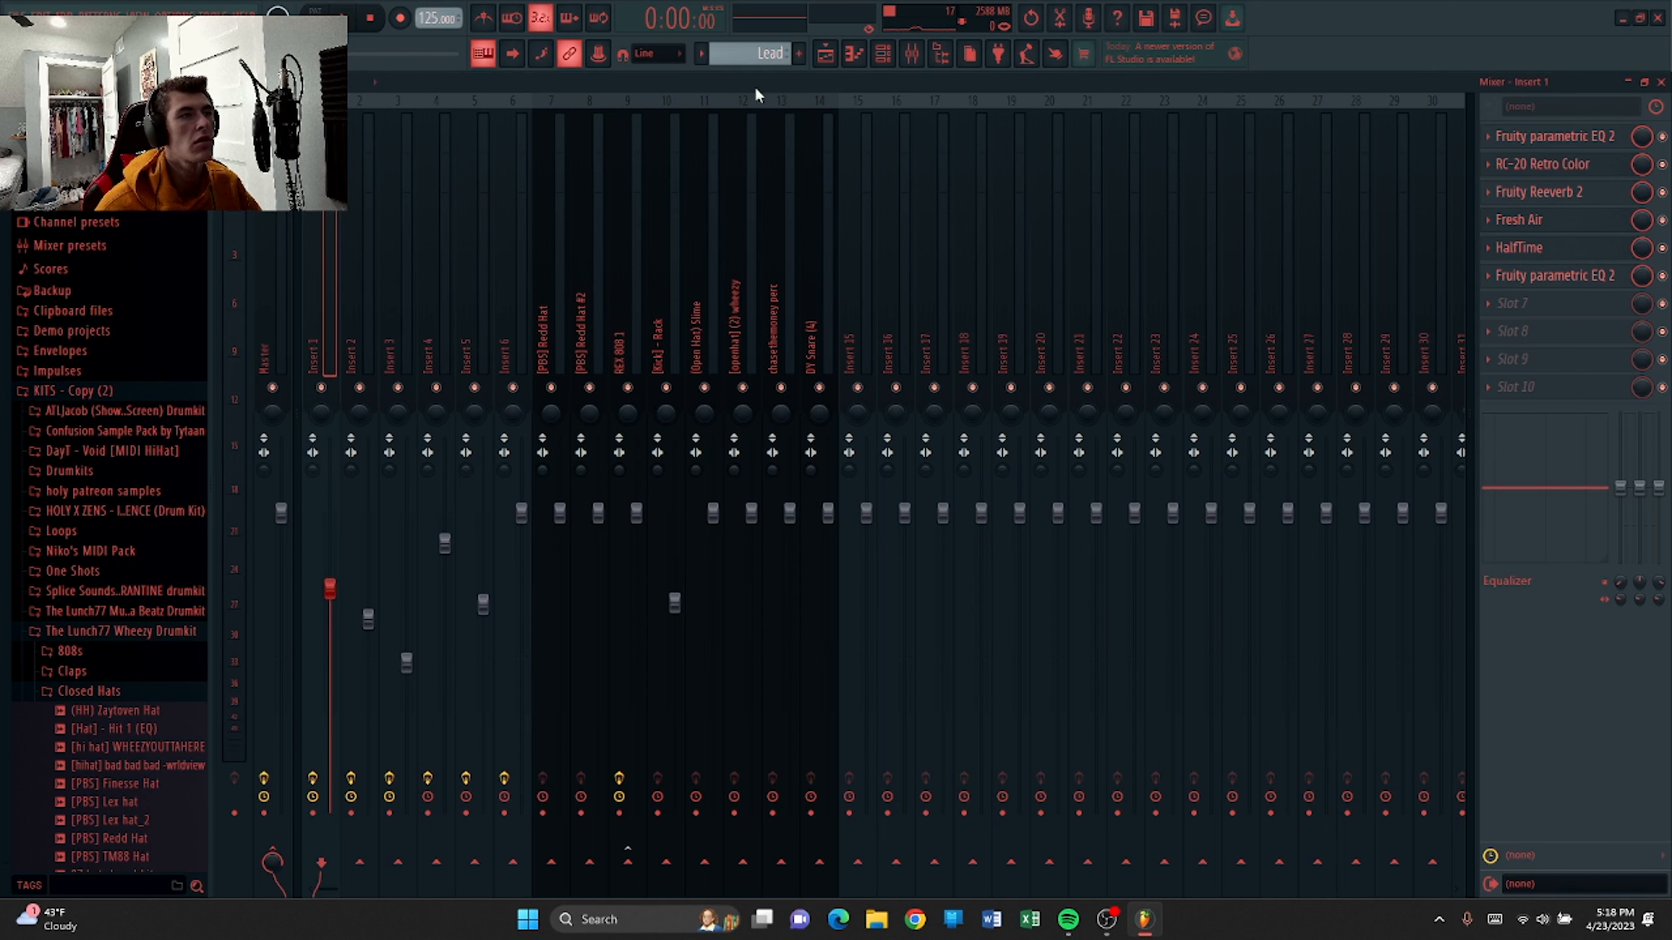
# Play the Lead pattern in the piano roll again and close the piano roll and mixer.
pyautogui.click(855, 55)
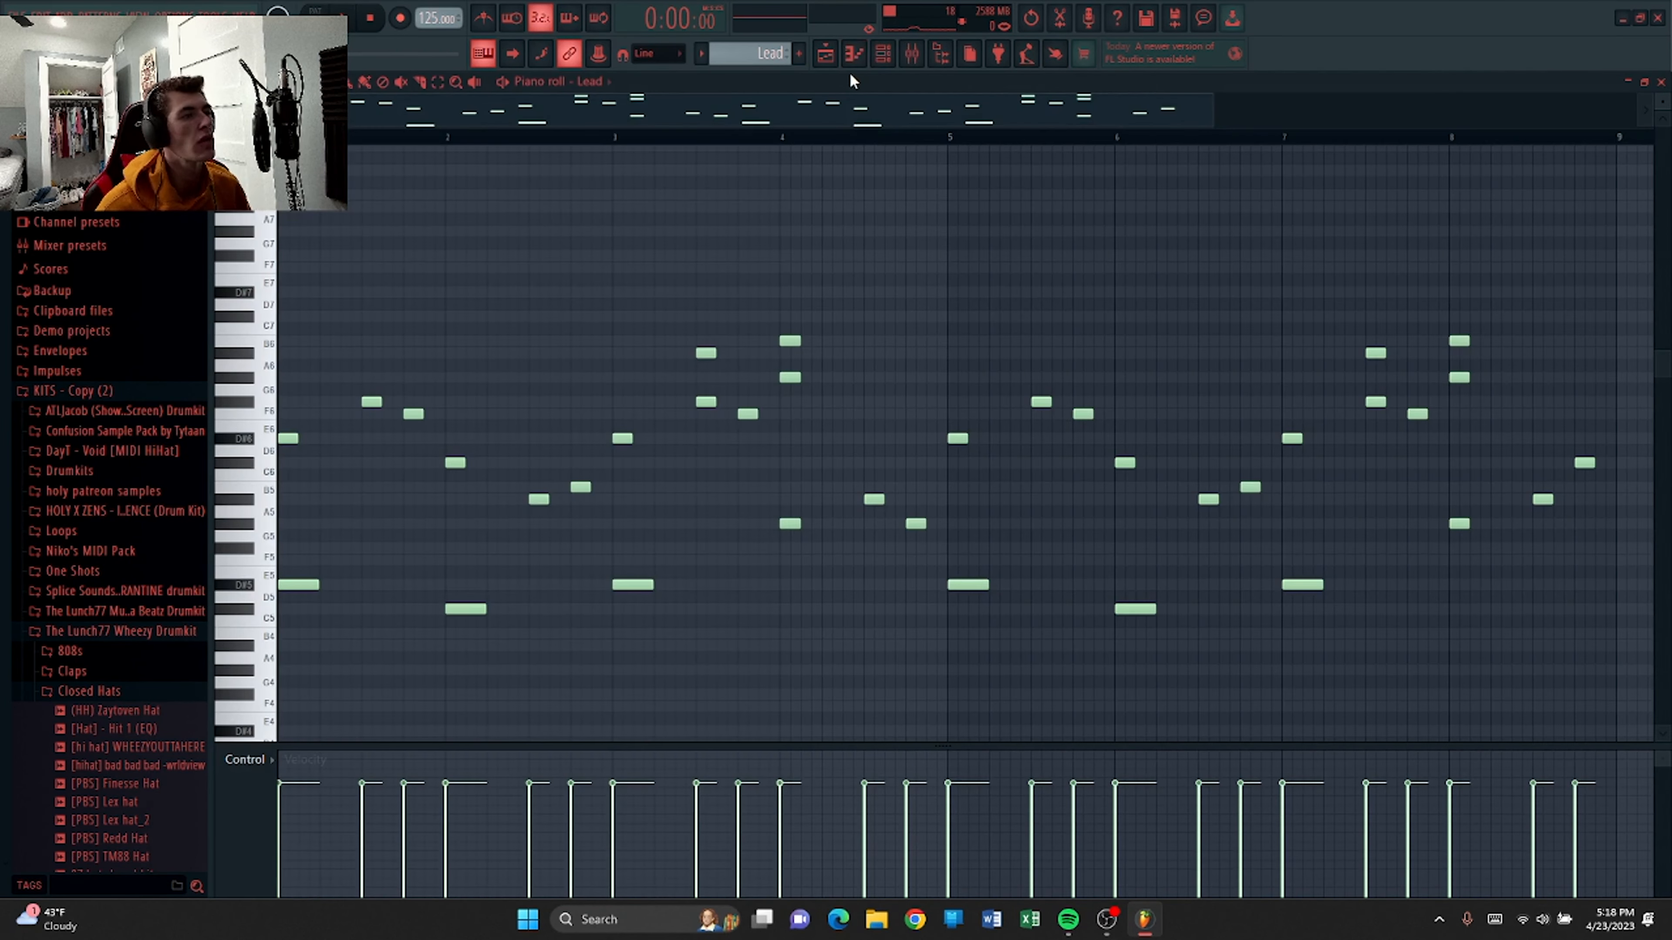
pyautogui.press('space')
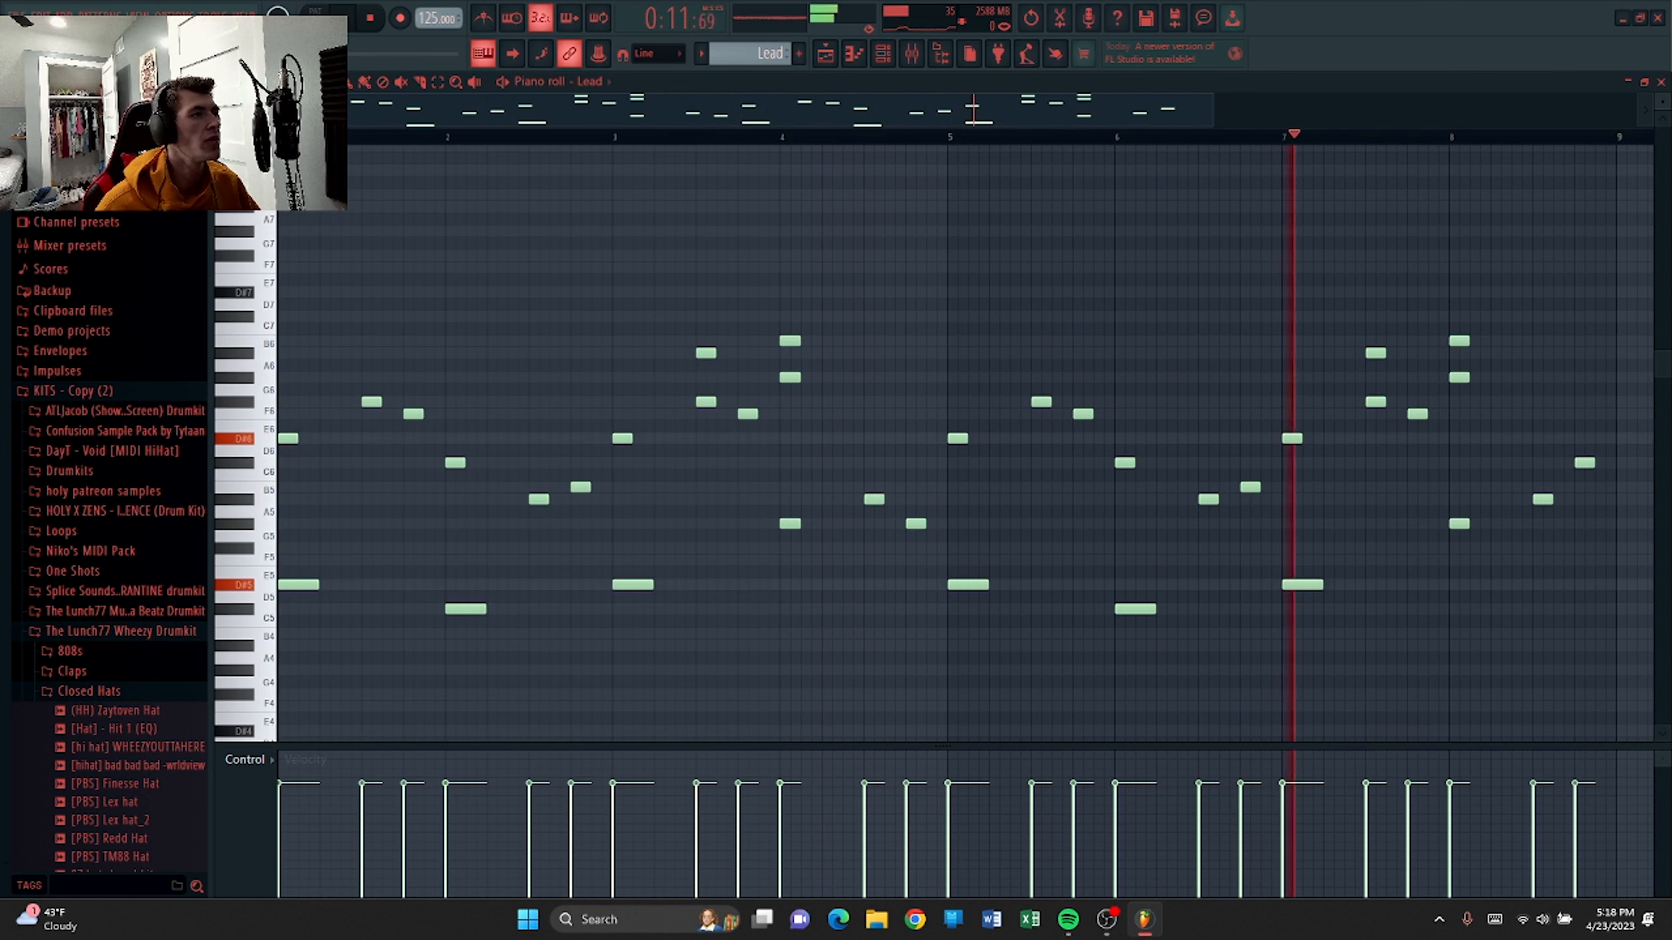
pyautogui.click(1661, 85)
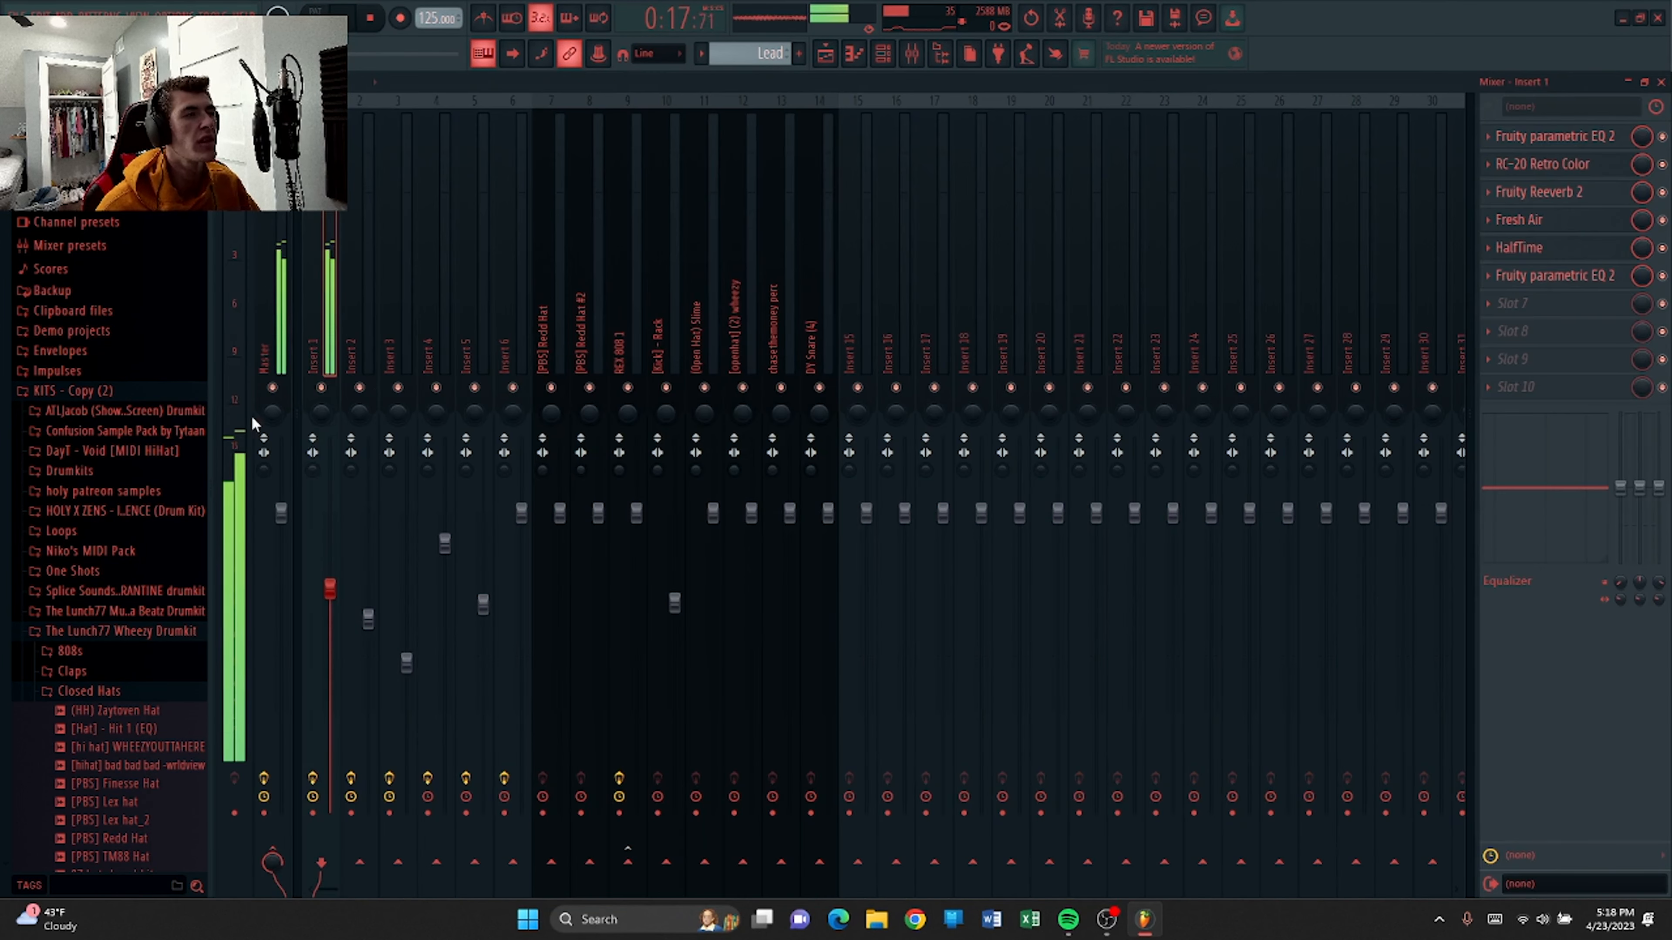
pyautogui.click(1660, 82)
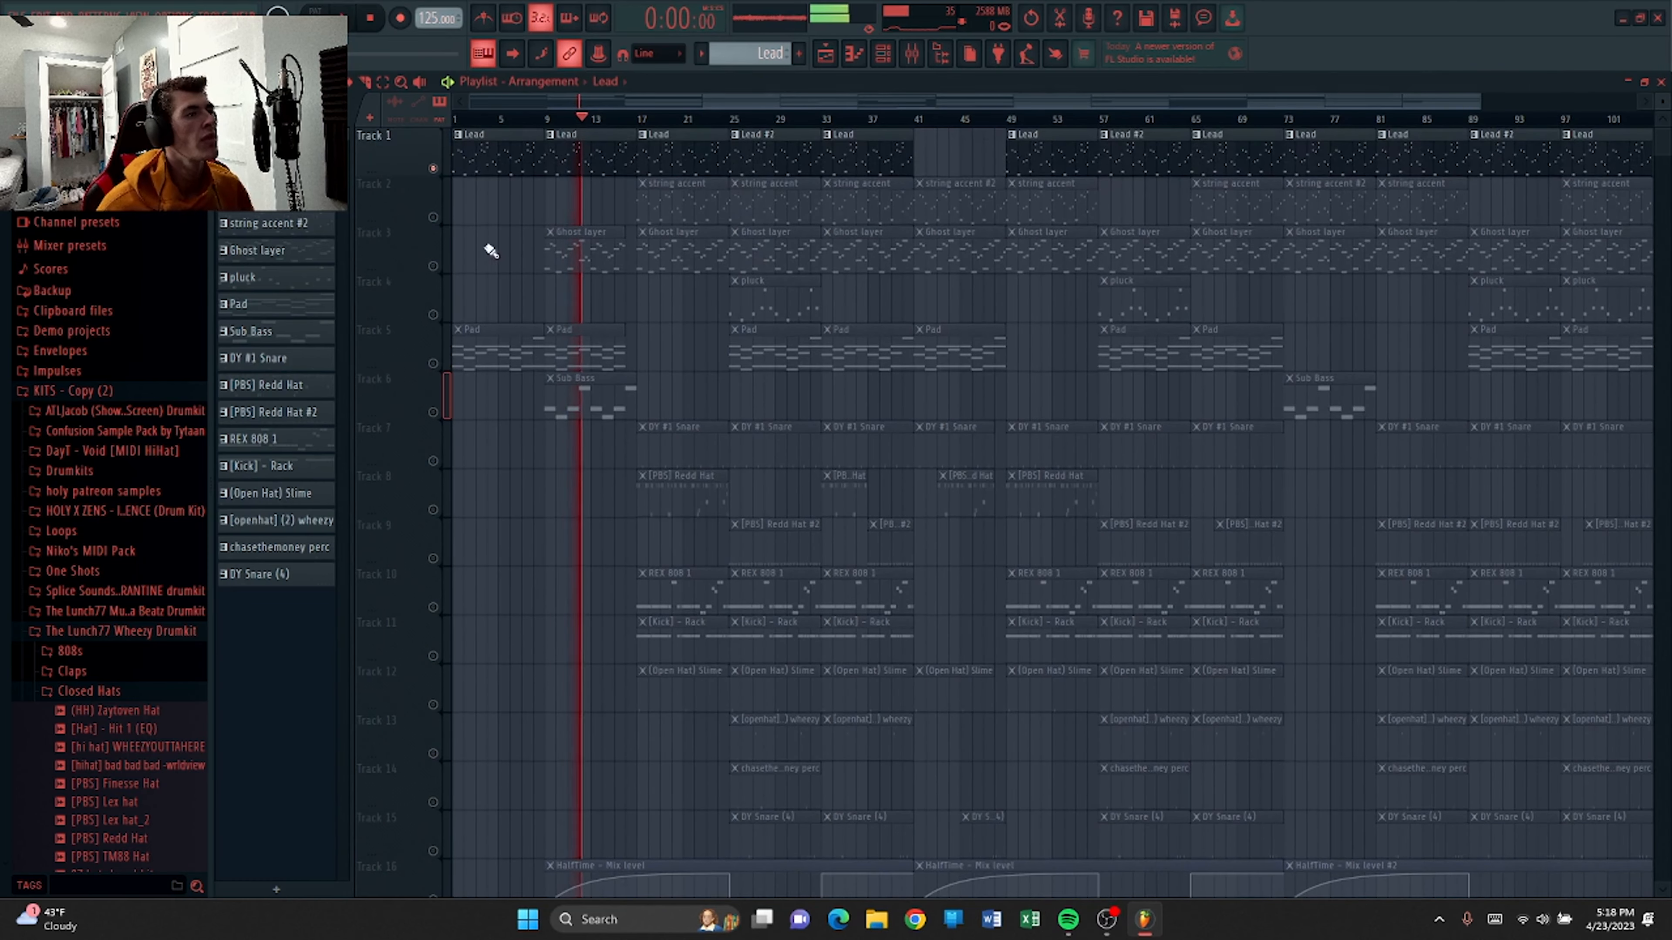
# Unmute all playlist tracks and open the Pad pattern in the piano roll.
pyautogui.rightClick(433, 168)
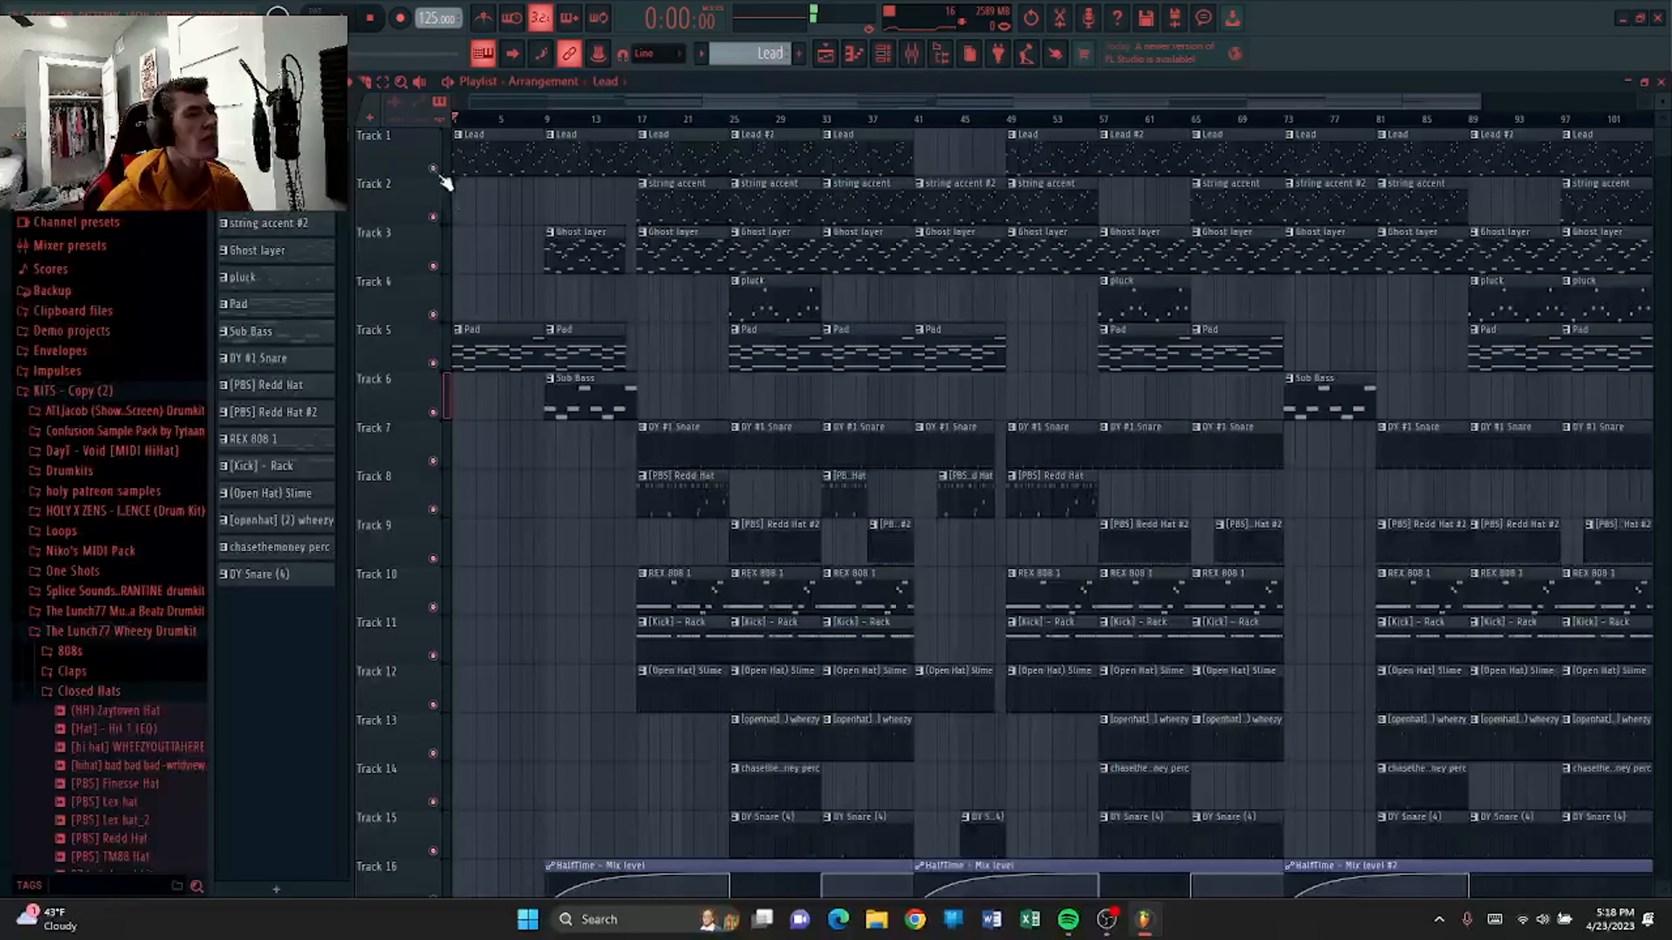
pyautogui.doubleClick(488, 351)
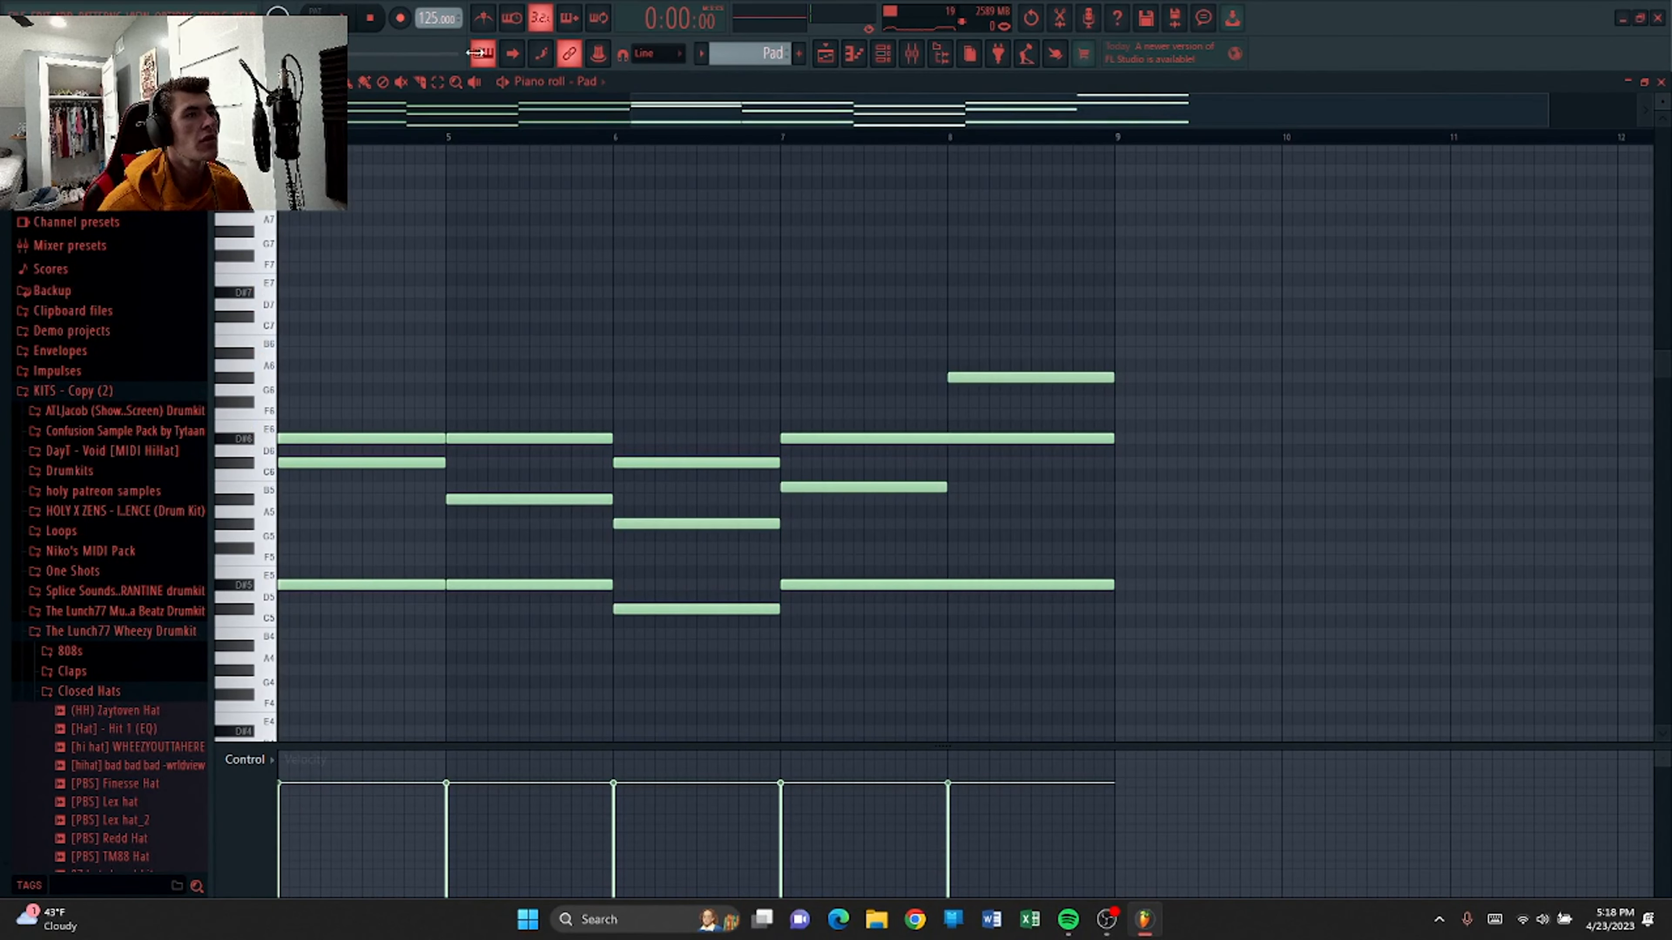
pyautogui.scroll(2, 667, 115)
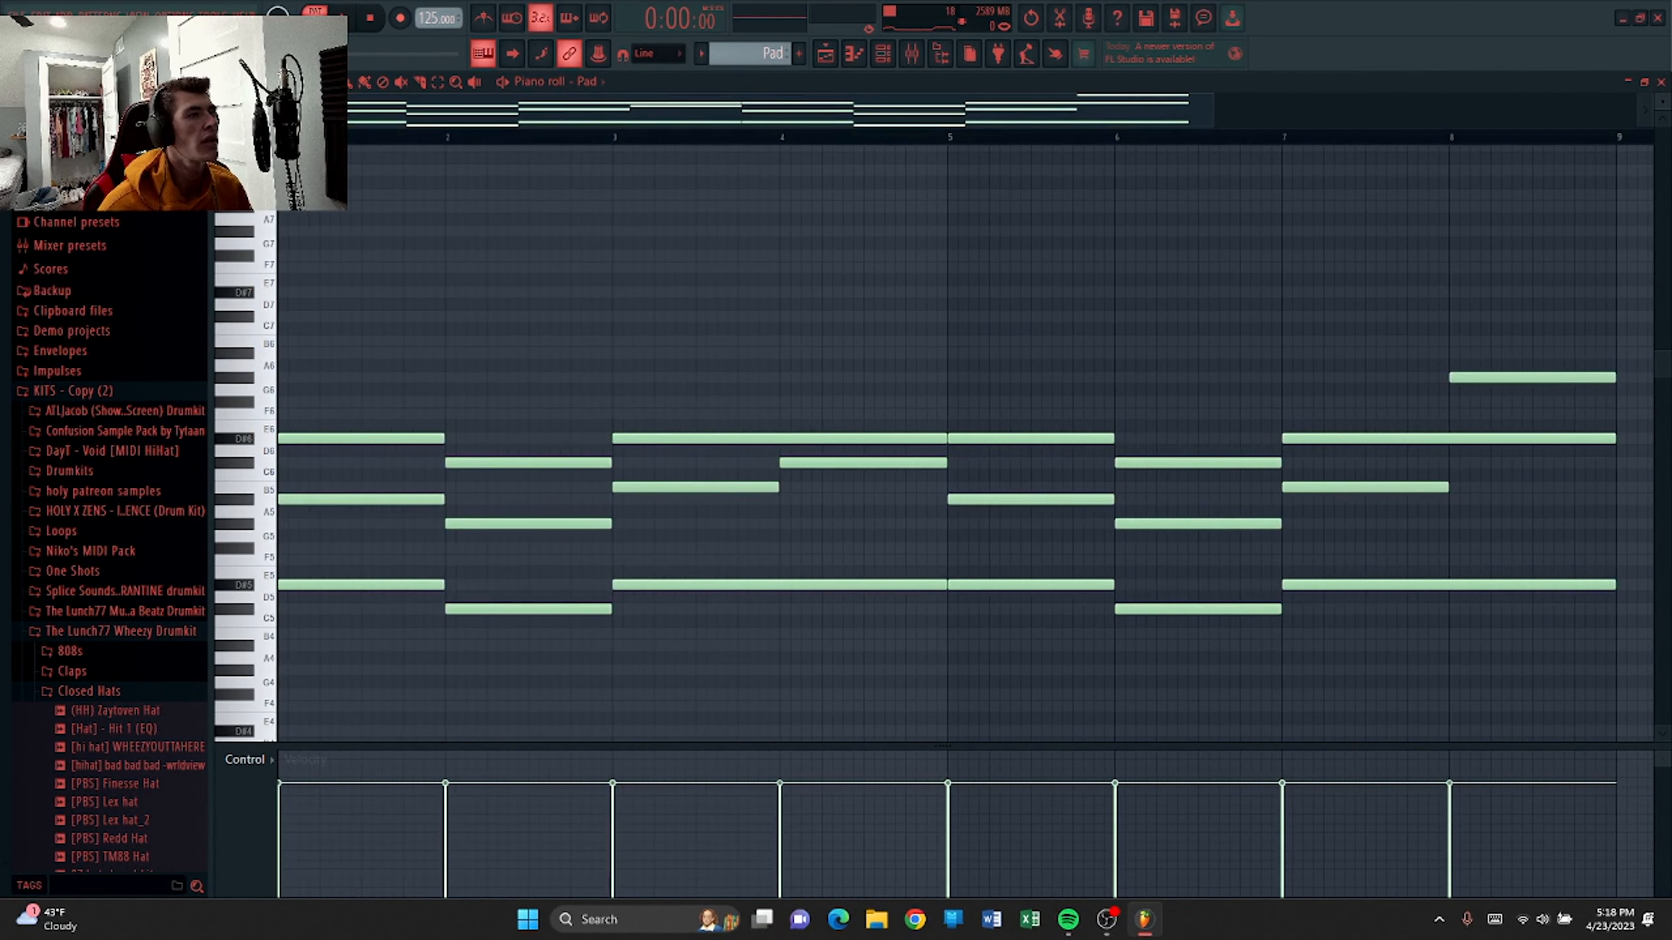
# Open the Pad channel's Xpand!2 instrument from the channel rack to view its settings.
pyautogui.click(912, 54)
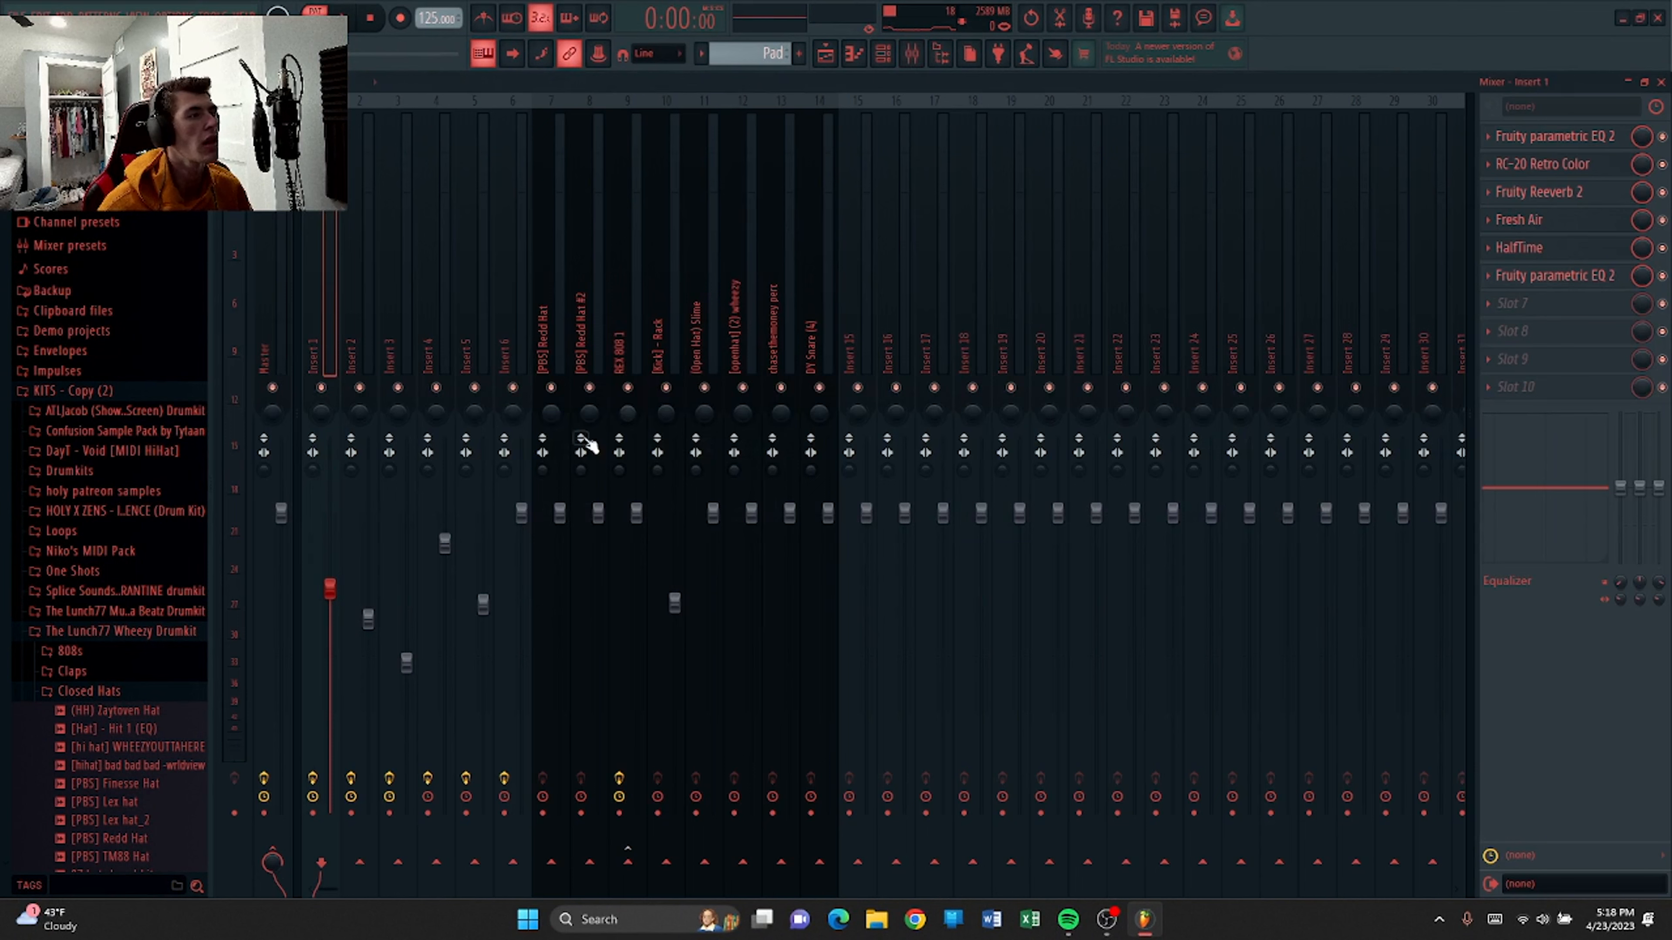
pyautogui.click(884, 54)
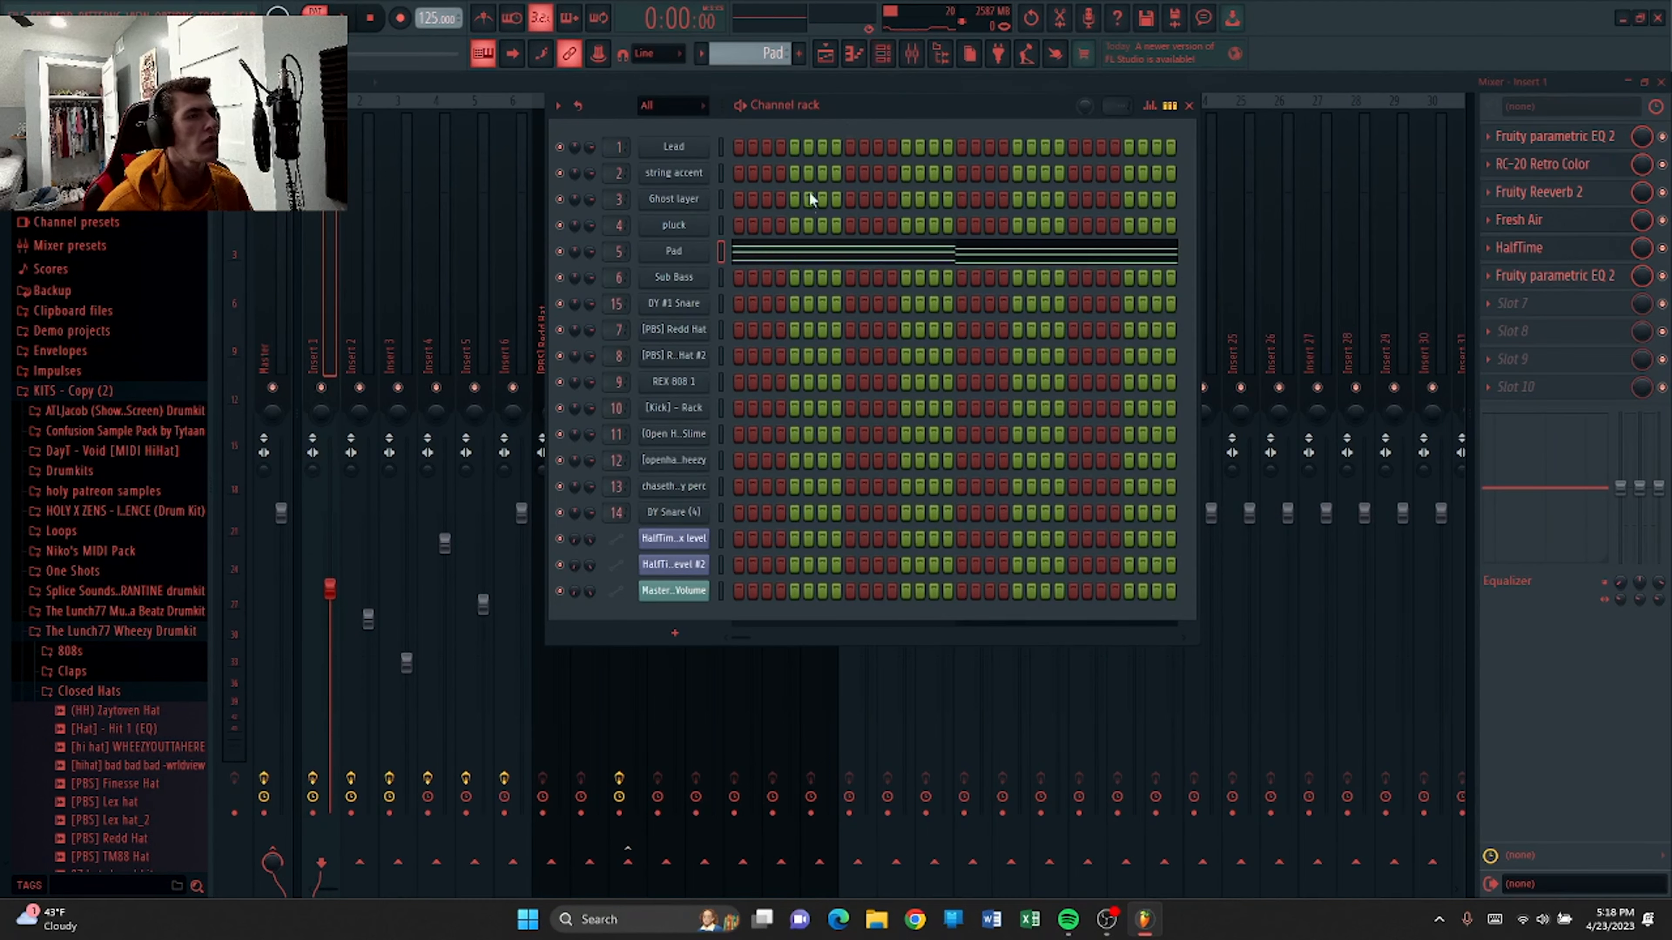
pyautogui.click(671, 250)
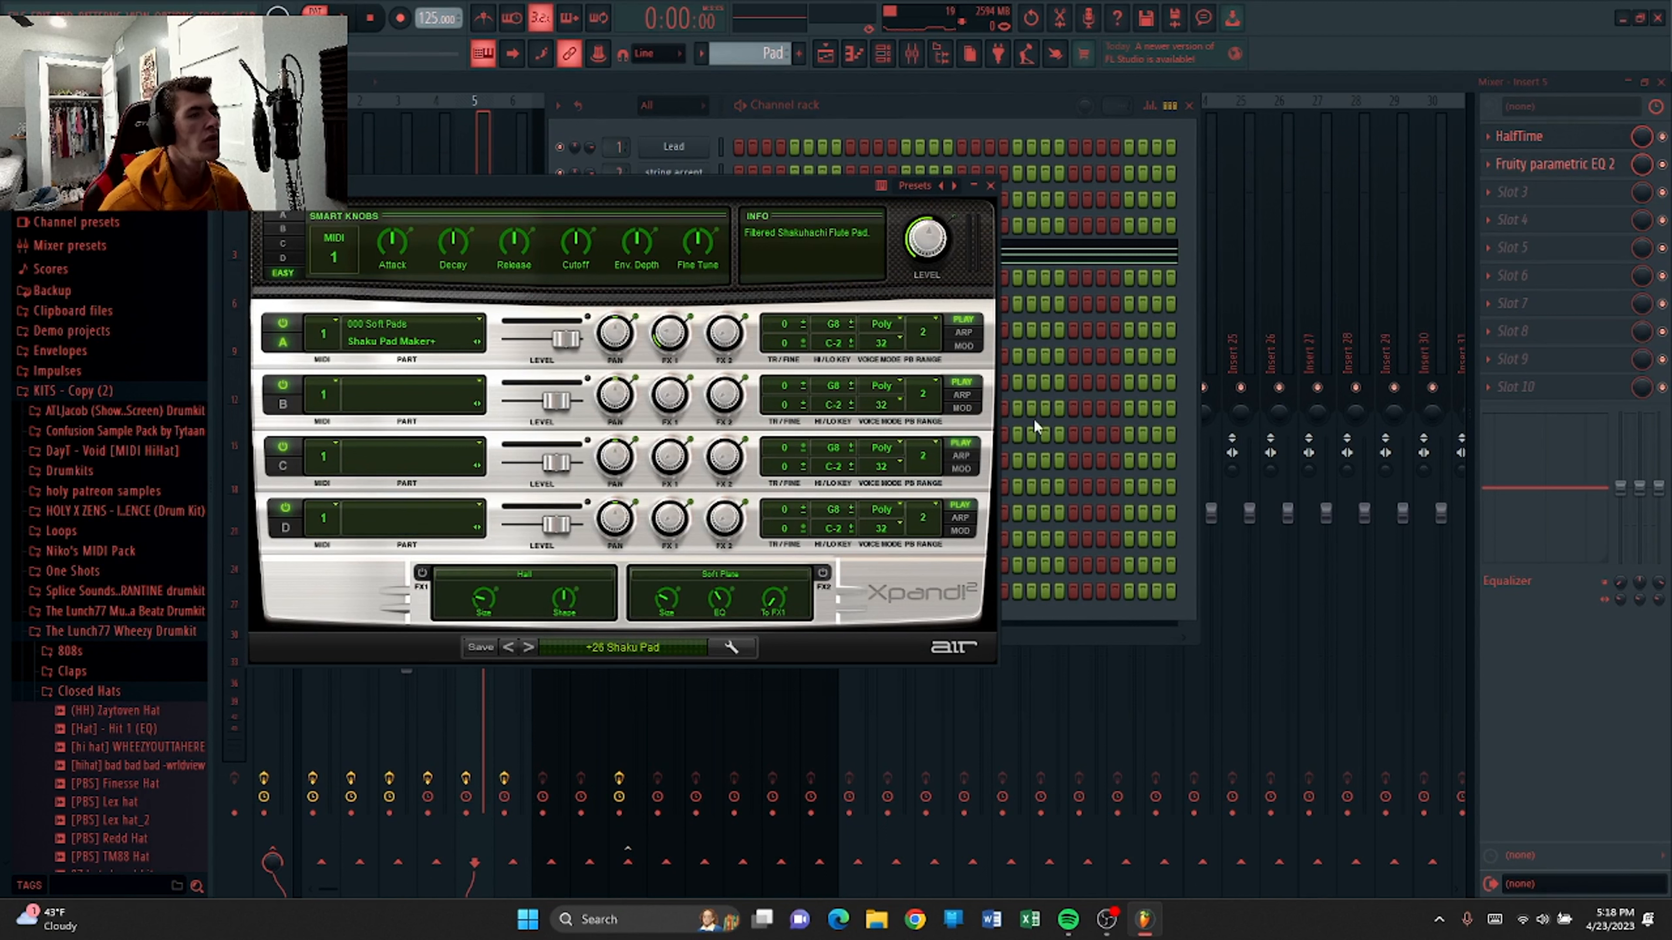
pyautogui.click(990, 186)
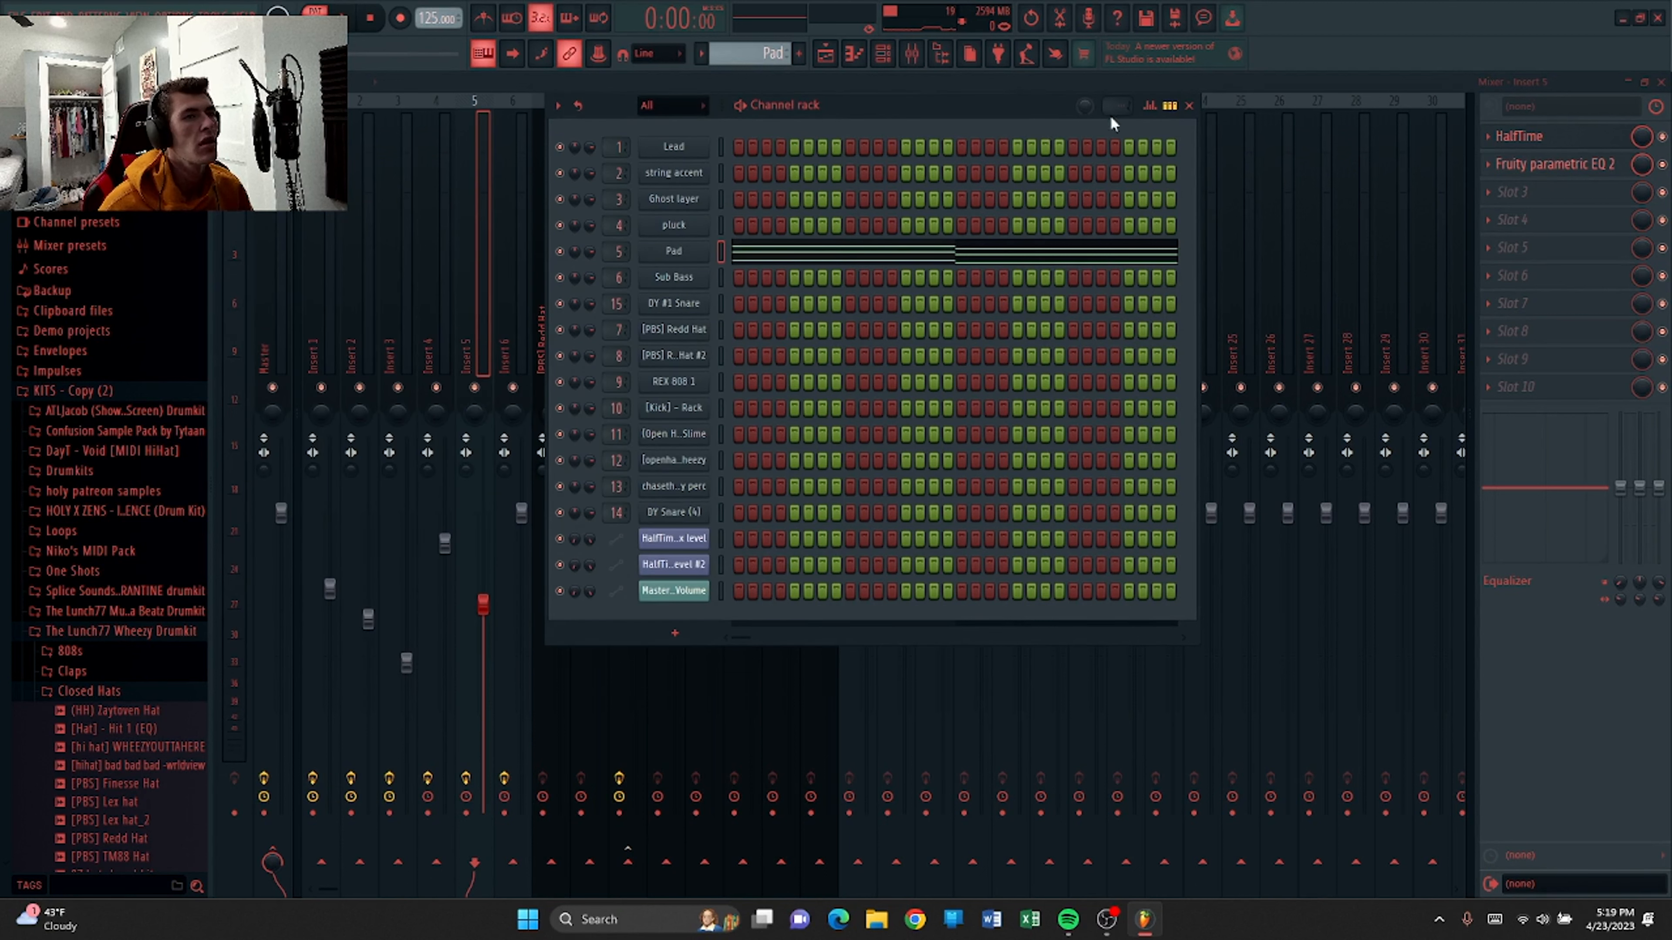
pyautogui.click(1189, 107)
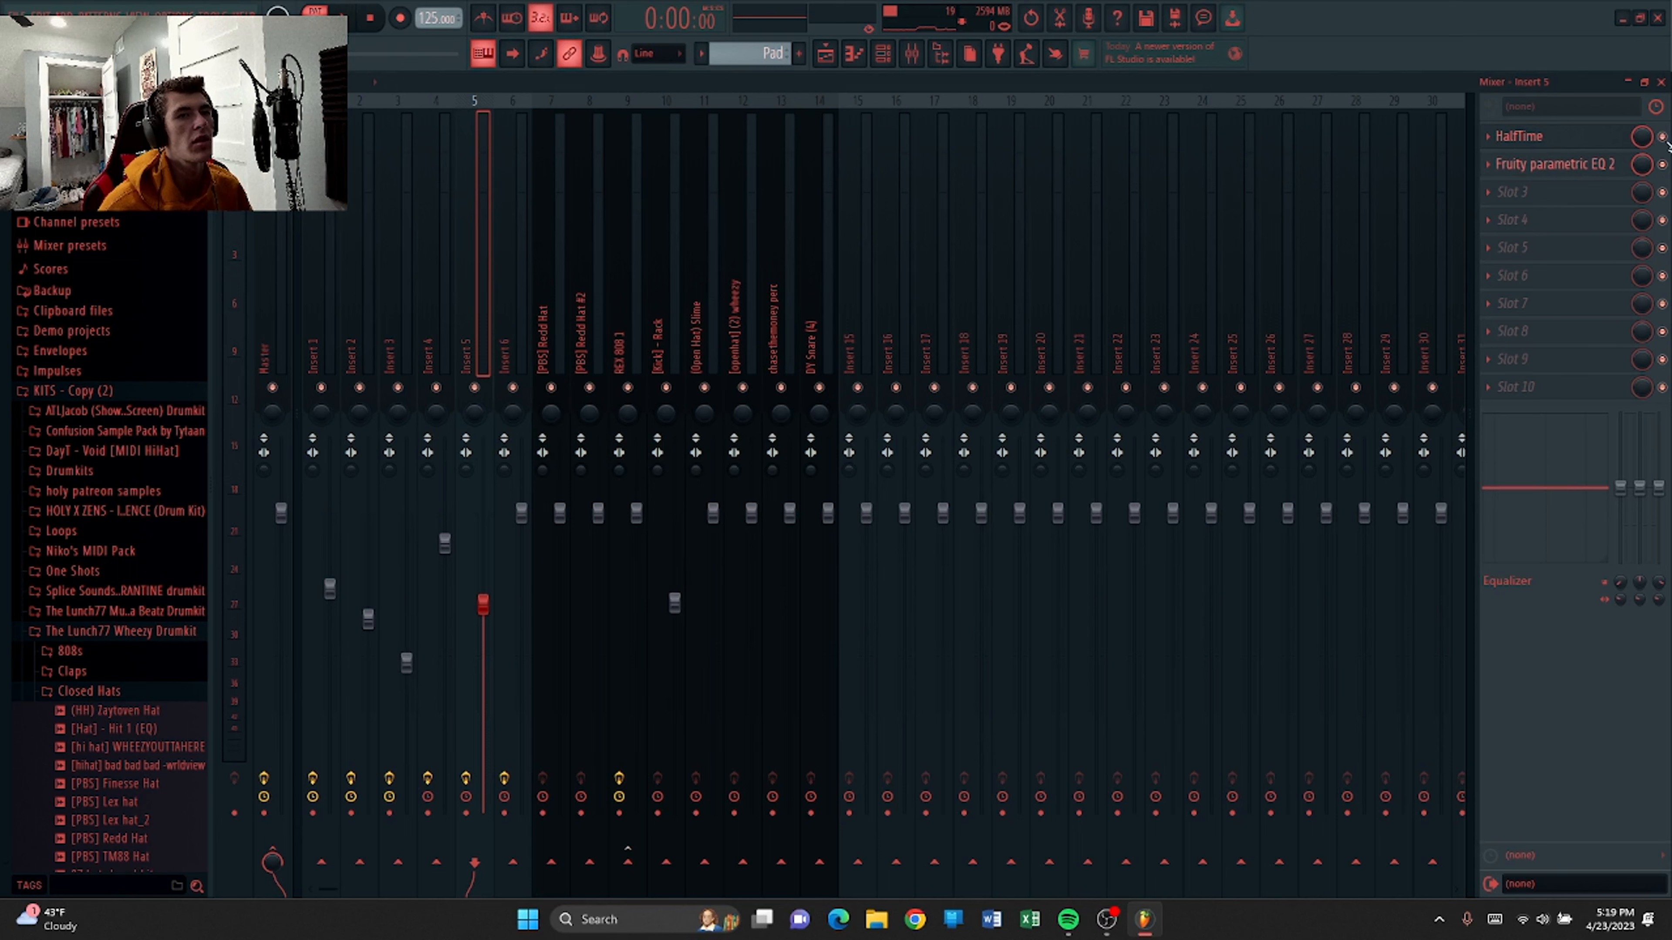
# Play back the Pad pattern in the piano roll.
pyautogui.click(853, 59)
pyautogui.press('space')
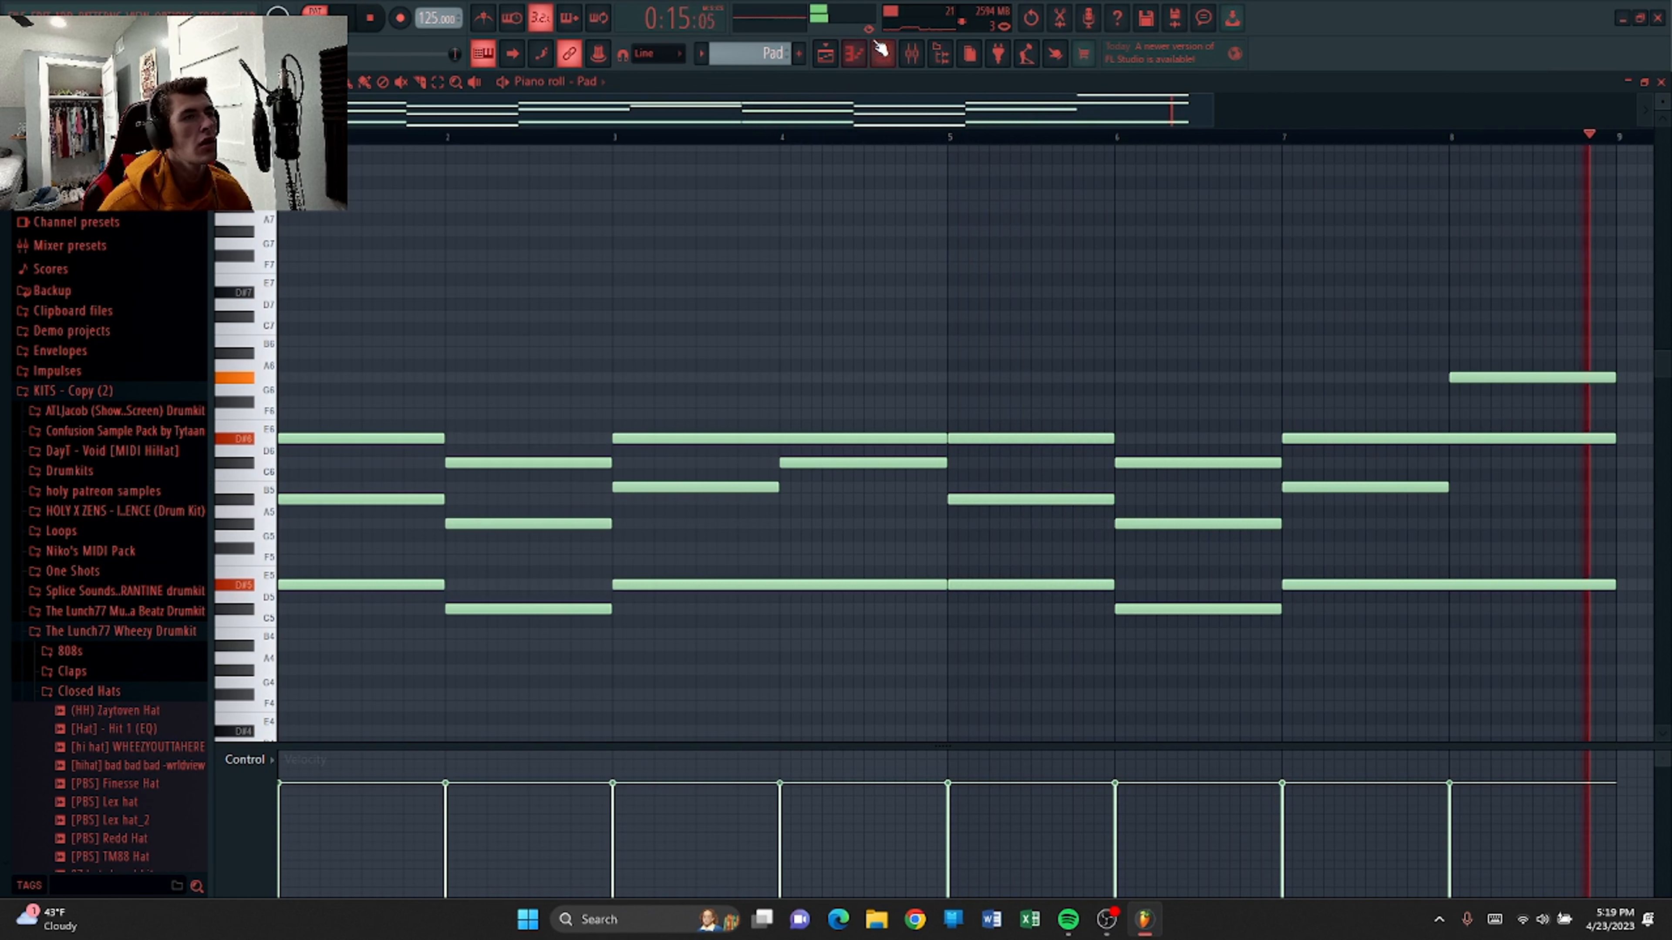
# Open the Pad channel's mixer insert to view its HalfTime and Fruity parametric EQ 2 effects, then close the mixer.
pyautogui.press('F6')
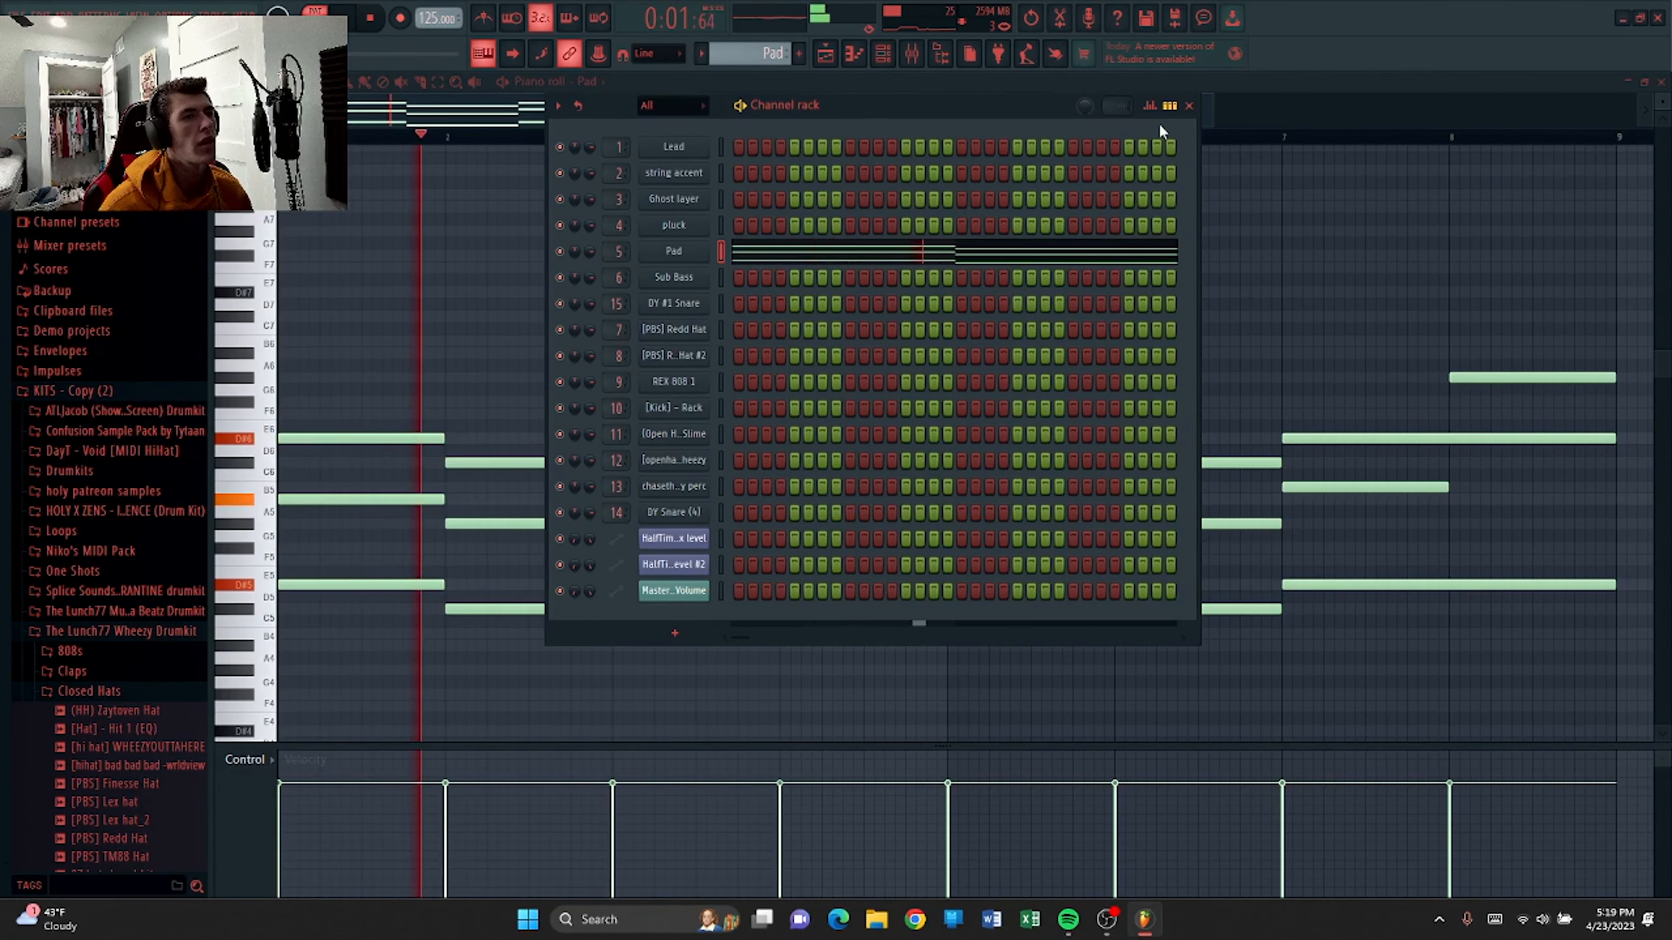
pyautogui.click(1189, 105)
pyautogui.click(912, 53)
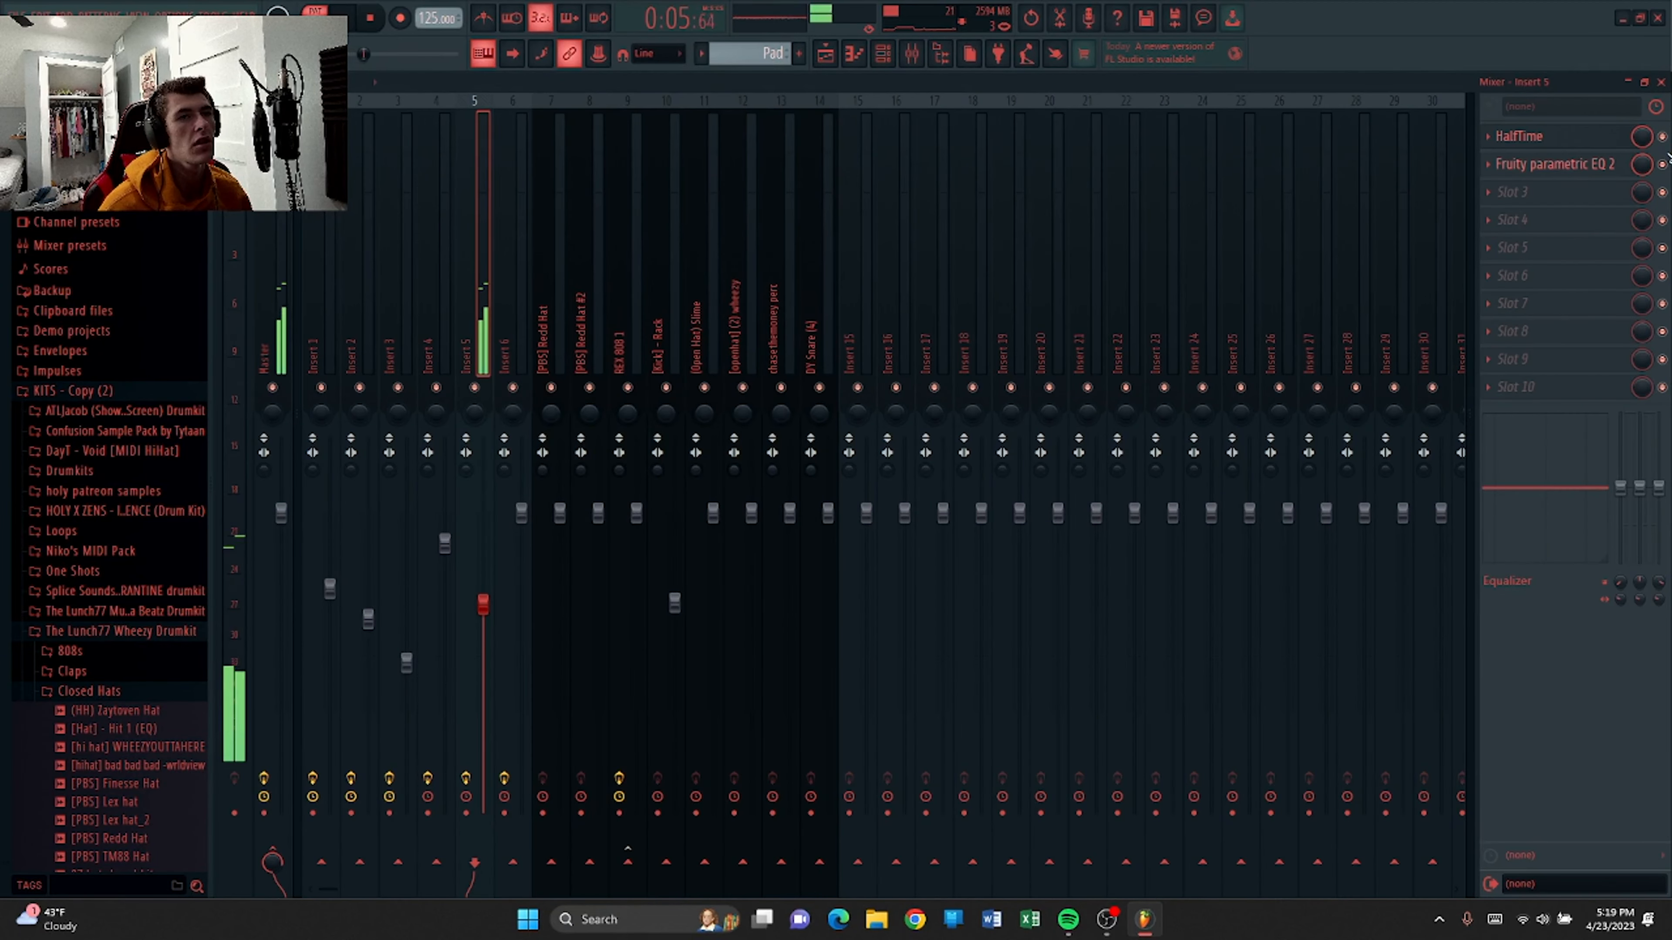
pyautogui.click(1661, 82)
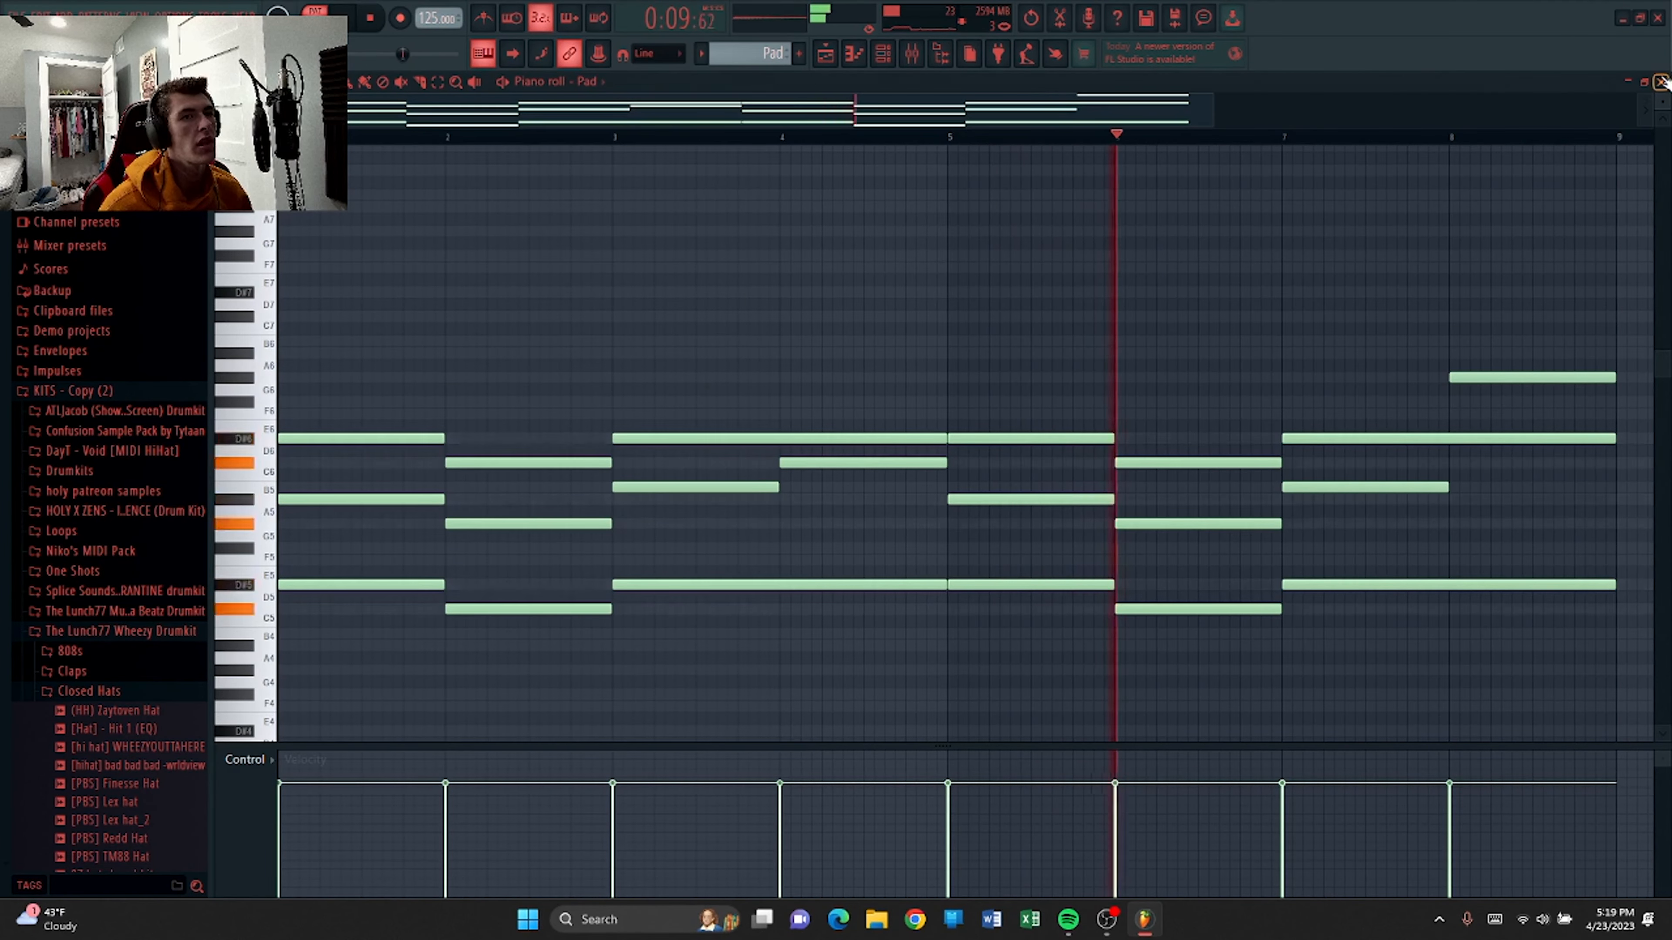
# Switch to the playlist and play the arrangement from the start.
pyautogui.press('F5')
pyautogui.press('l')
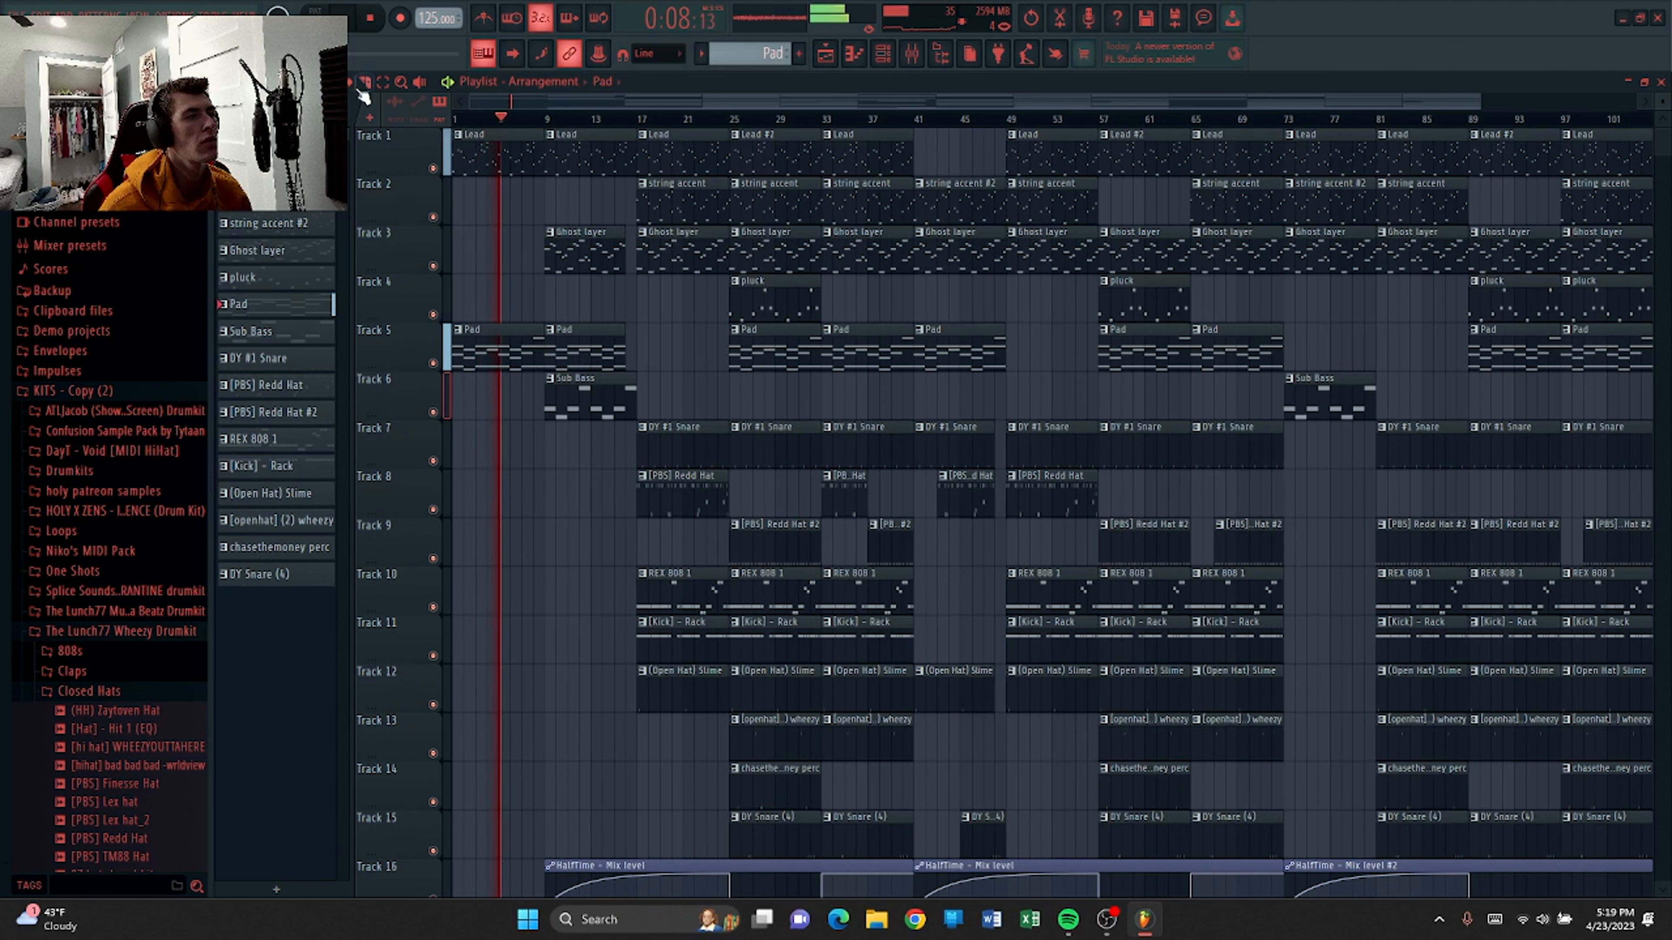
pyautogui.scroll(-5, 501, 214)
pyautogui.scroll(5, 612, 258)
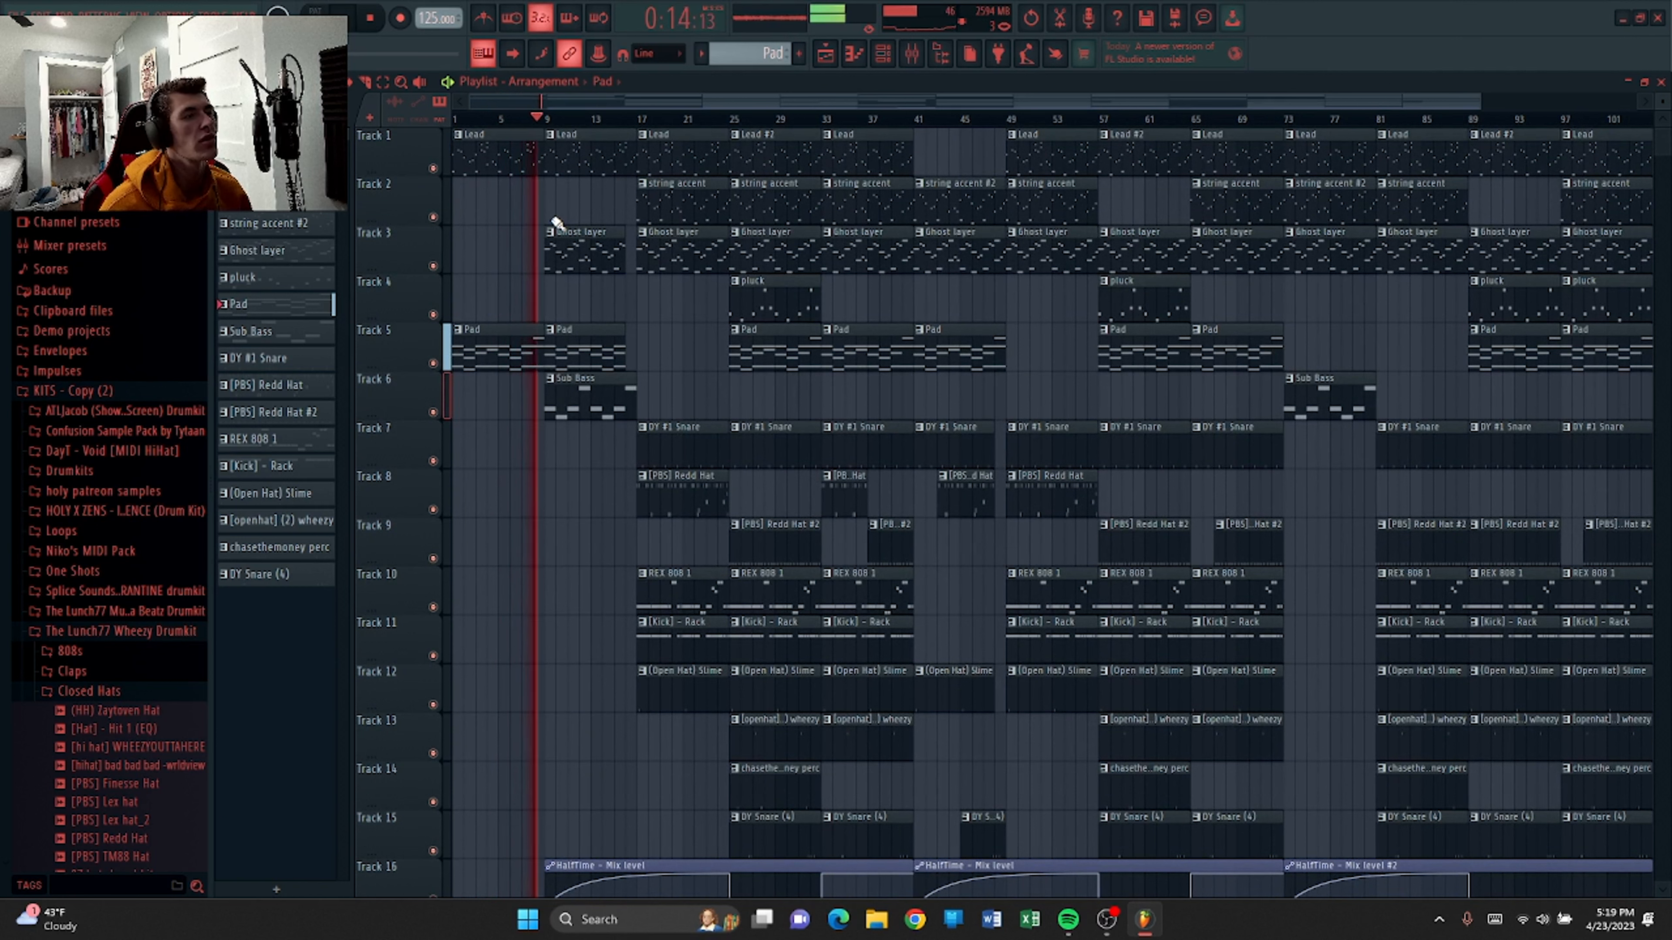
pyautogui.press('space')
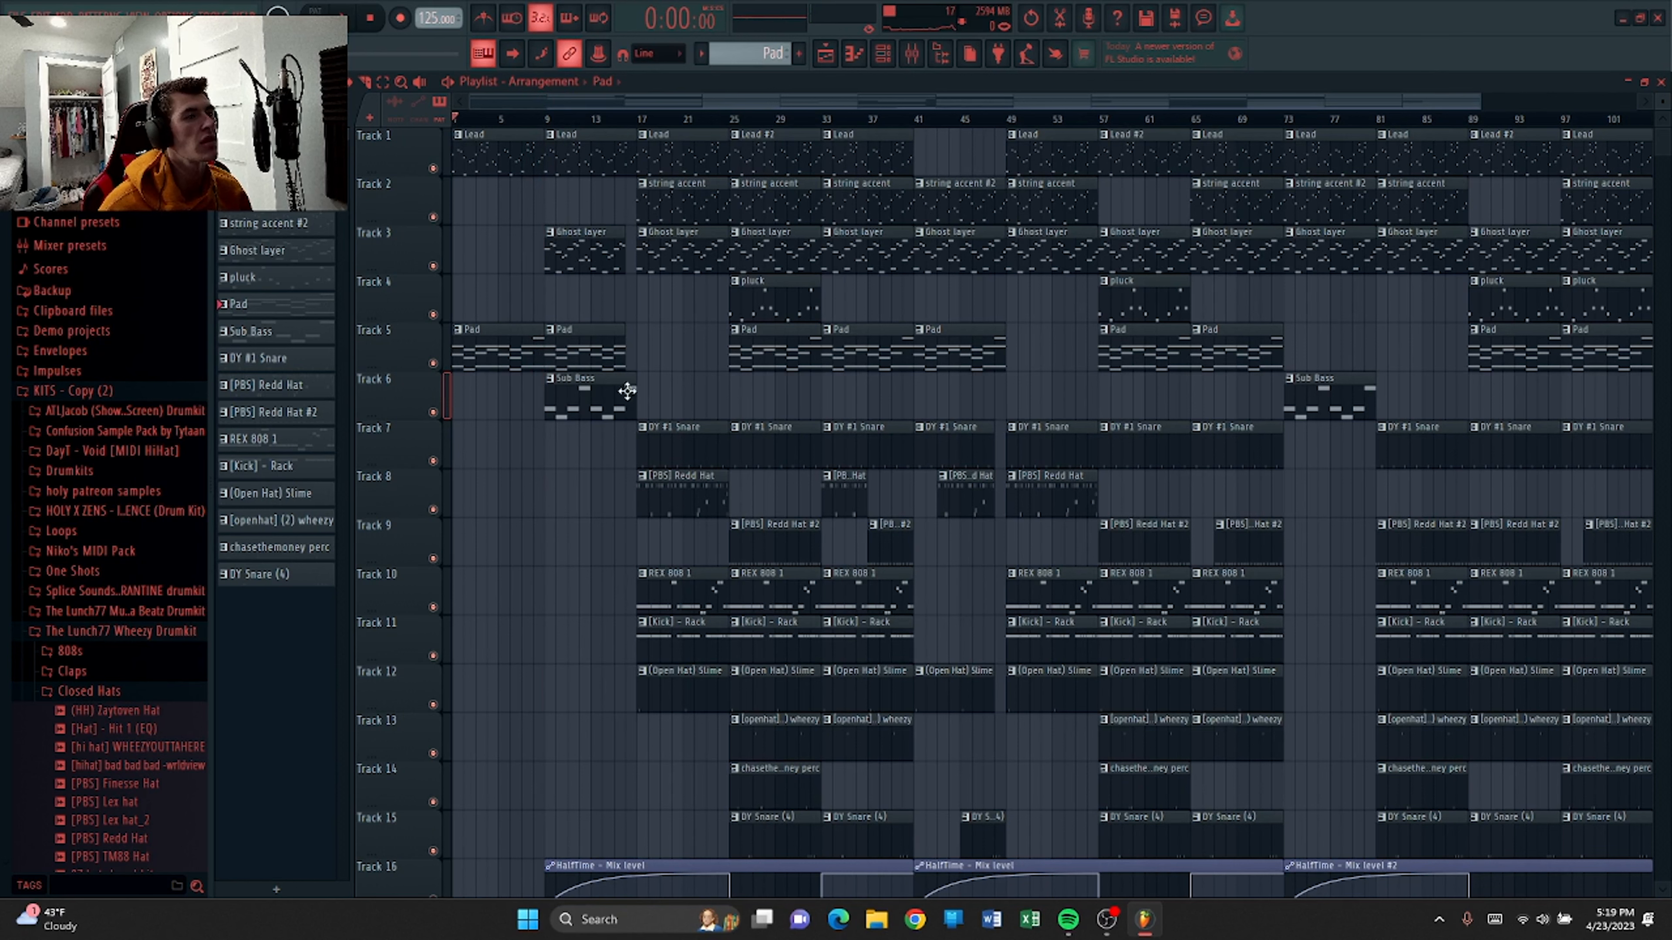
# Open the Ghost layer pattern in the piano roll and inspect its Tone2 Electra2 instrument, then close it and the channel rack.
pyautogui.doubleClick(588, 261)
pyautogui.scroll(-2, 788, 112)
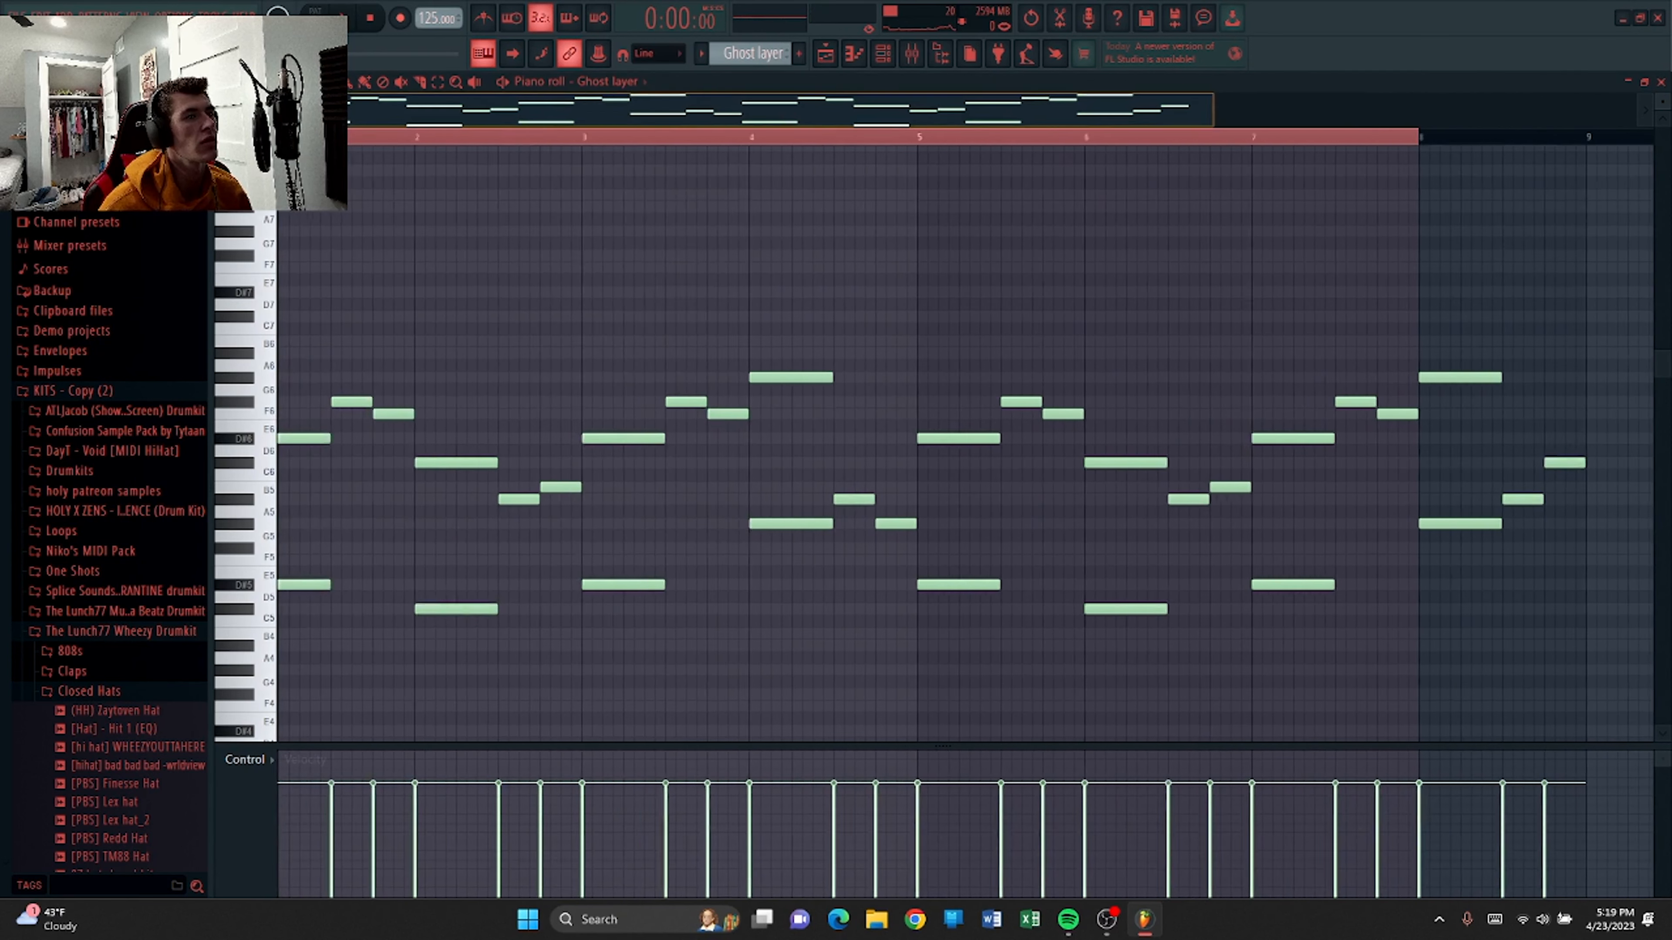
pyautogui.click(883, 54)
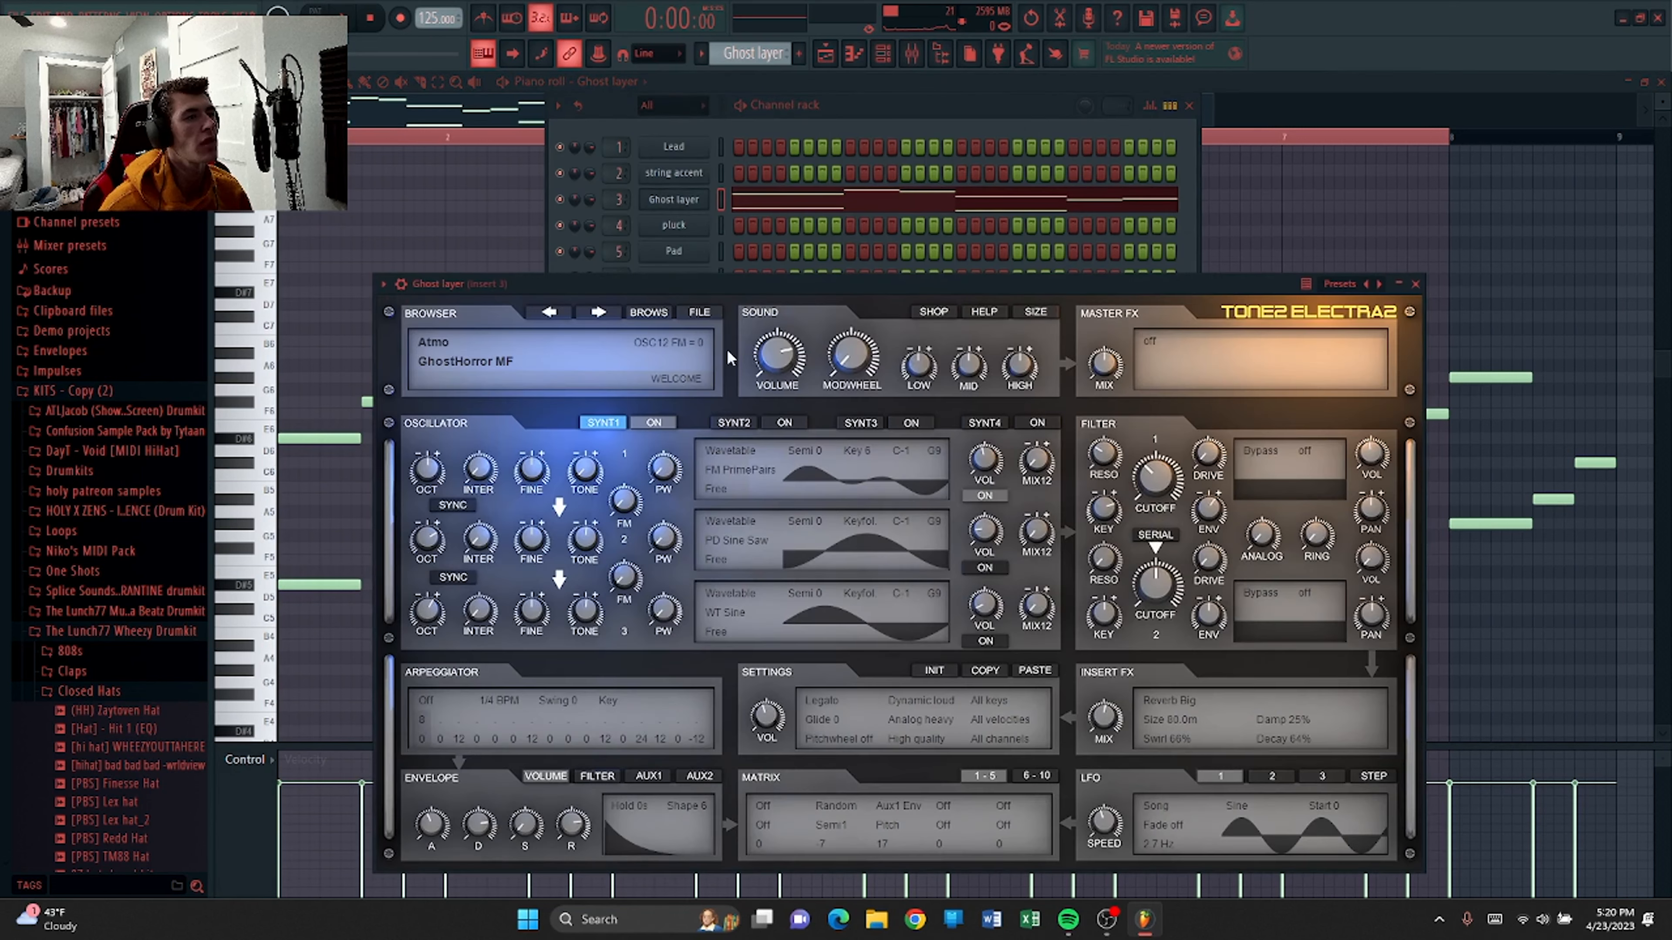
pyautogui.moveTo(901, 283); pyautogui.dragTo(873, 175)
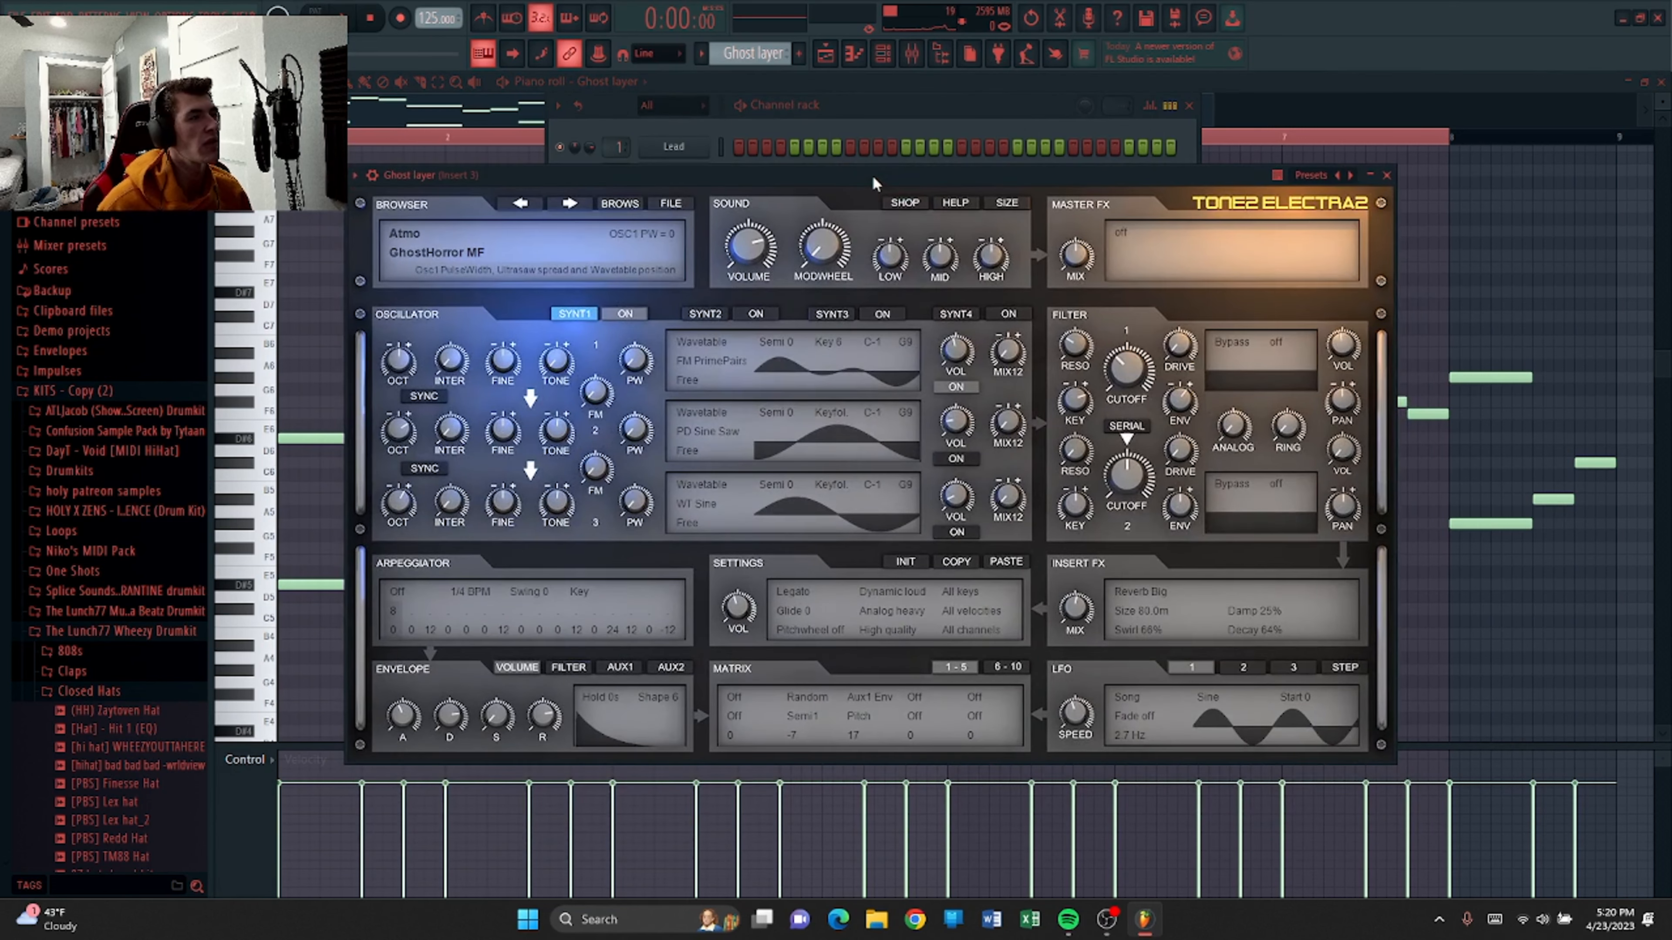
pyautogui.press('v')
pyautogui.press('c')
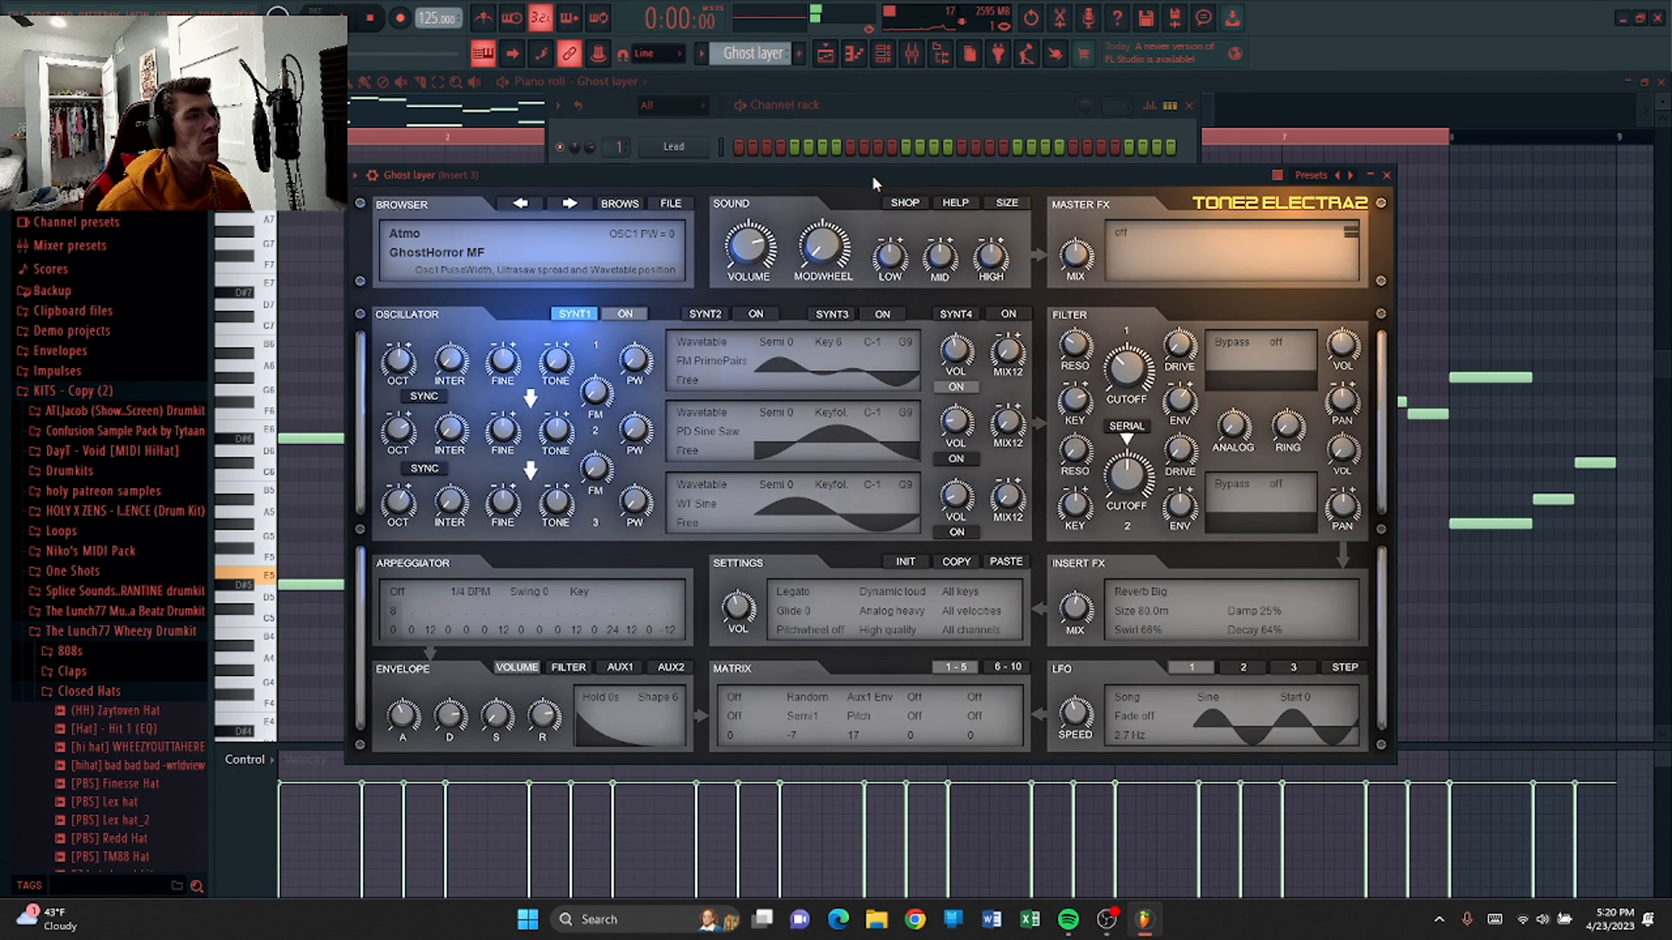
pyautogui.press('z')
pyautogui.click(1386, 175)
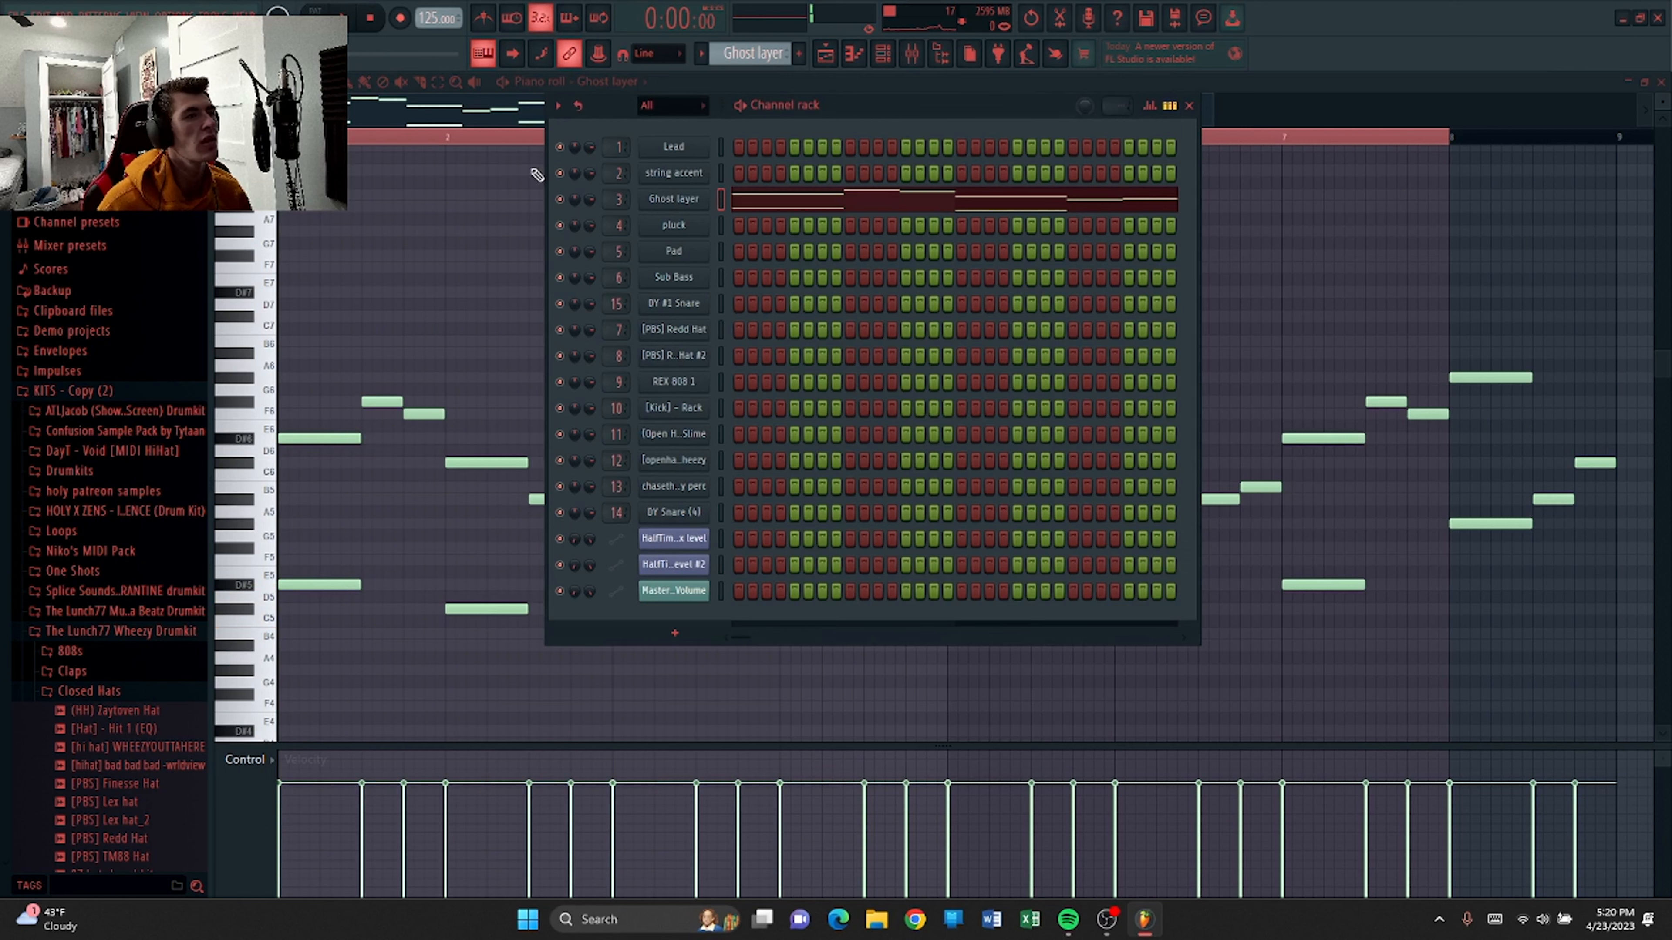
pyautogui.click(1188, 105)
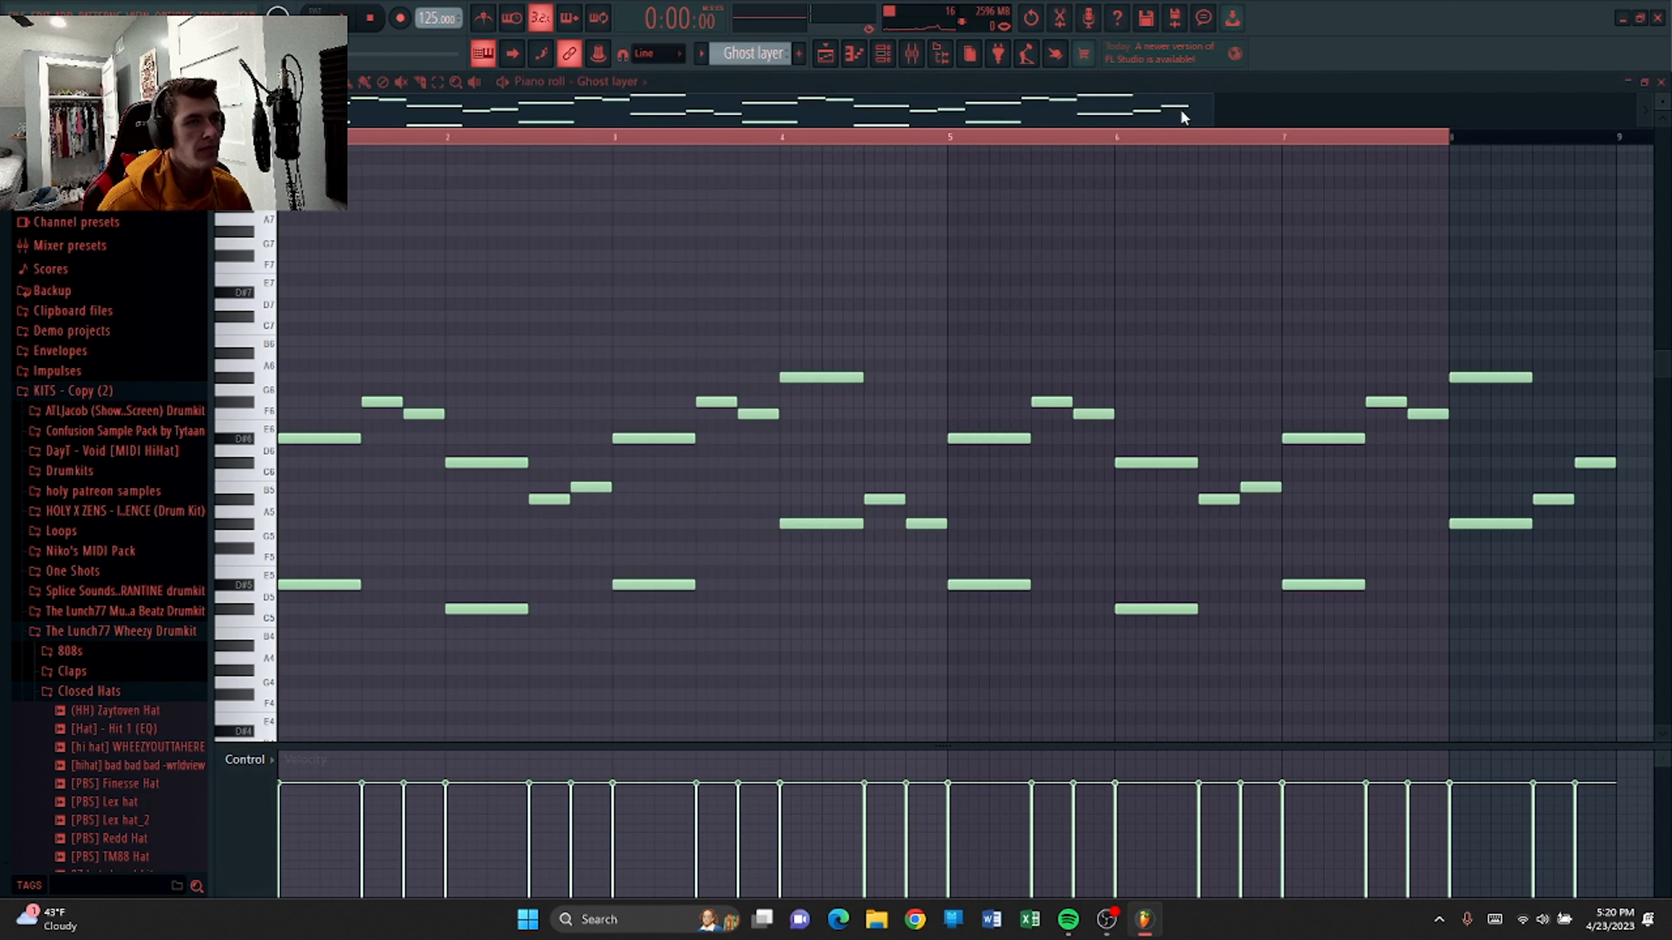
# View the Ghost layer's mixer insert effects chain, then play the Ghost layer pattern in the piano roll.
pyautogui.click(910, 56)
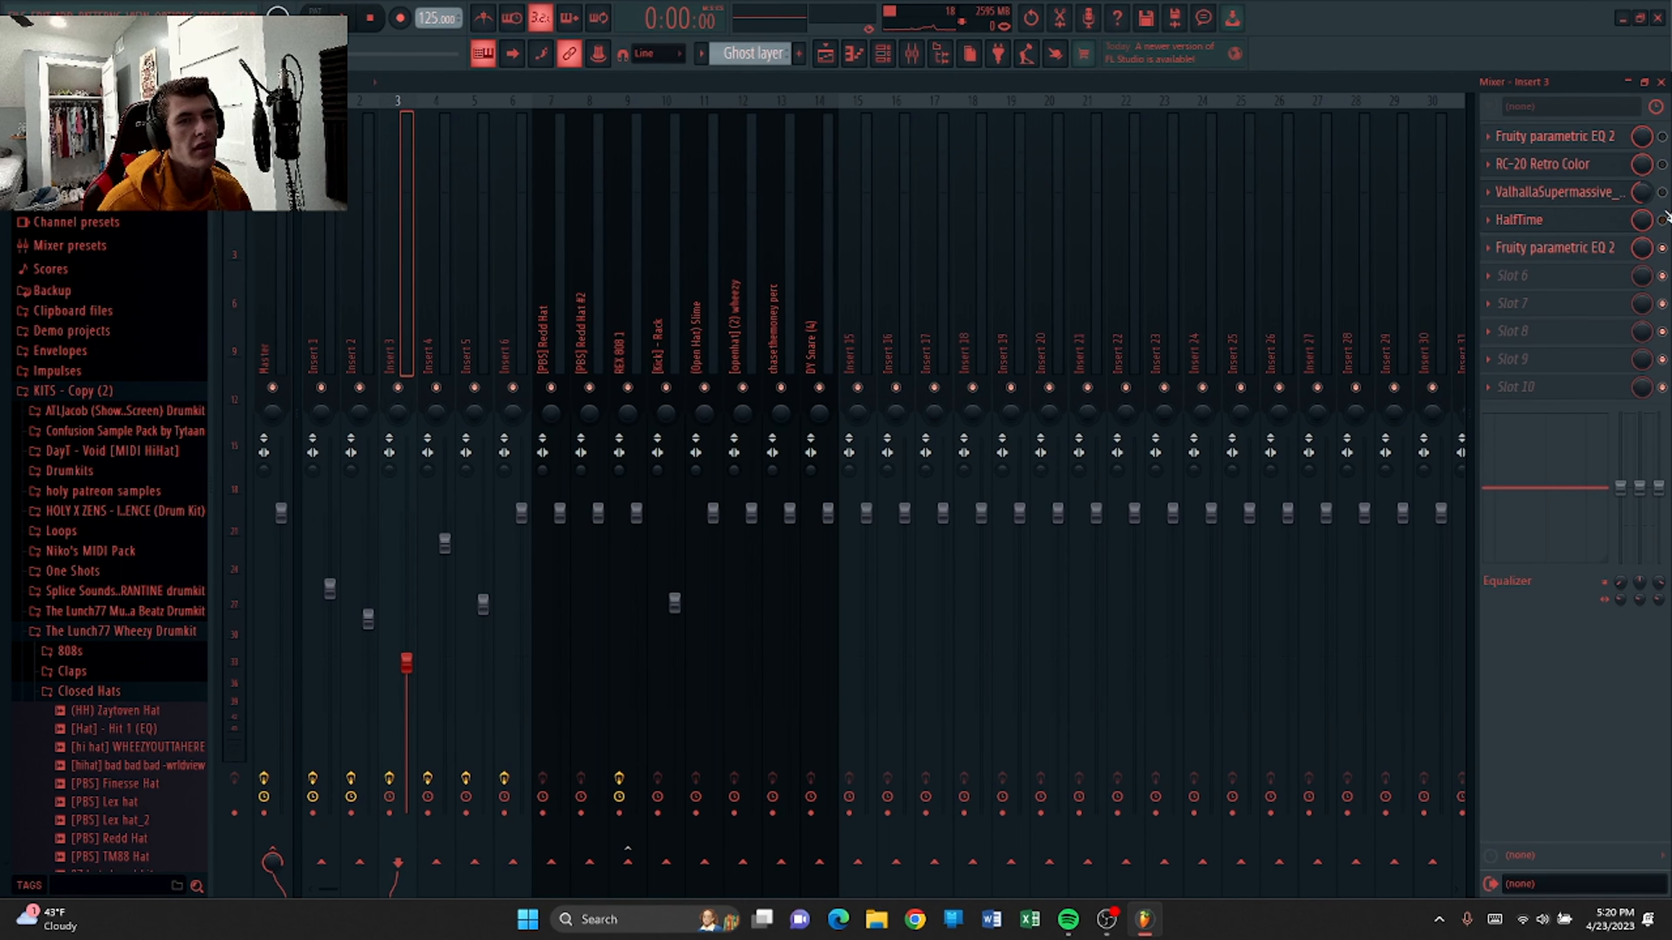
pyautogui.click(1661, 83)
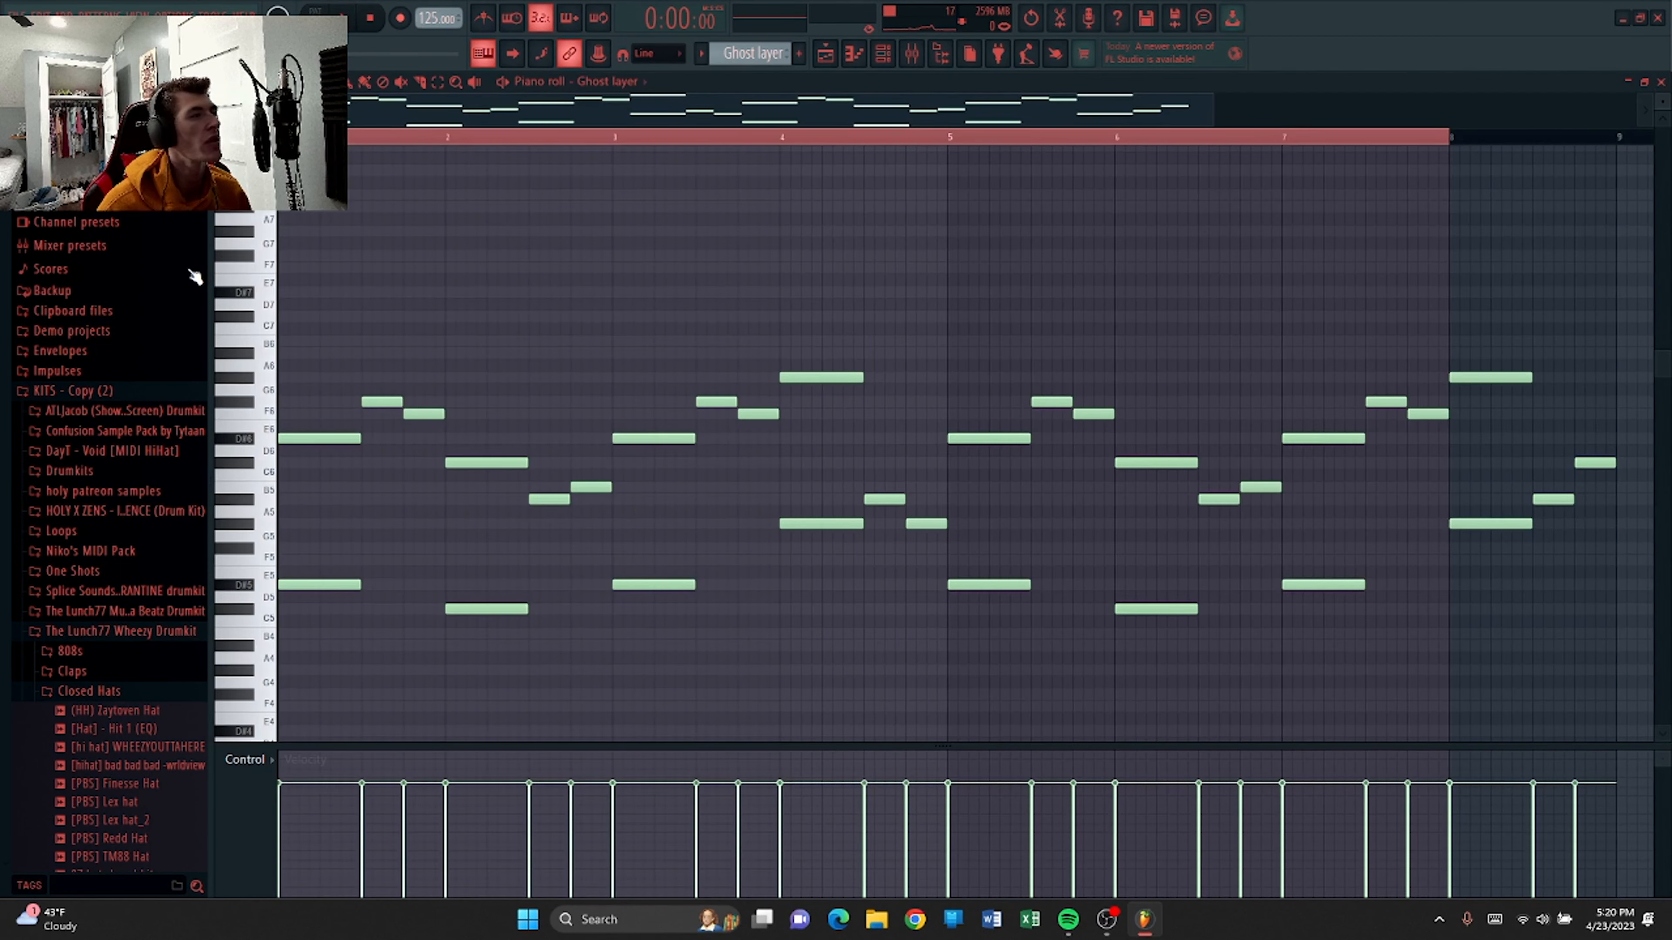
pyautogui.press('space')
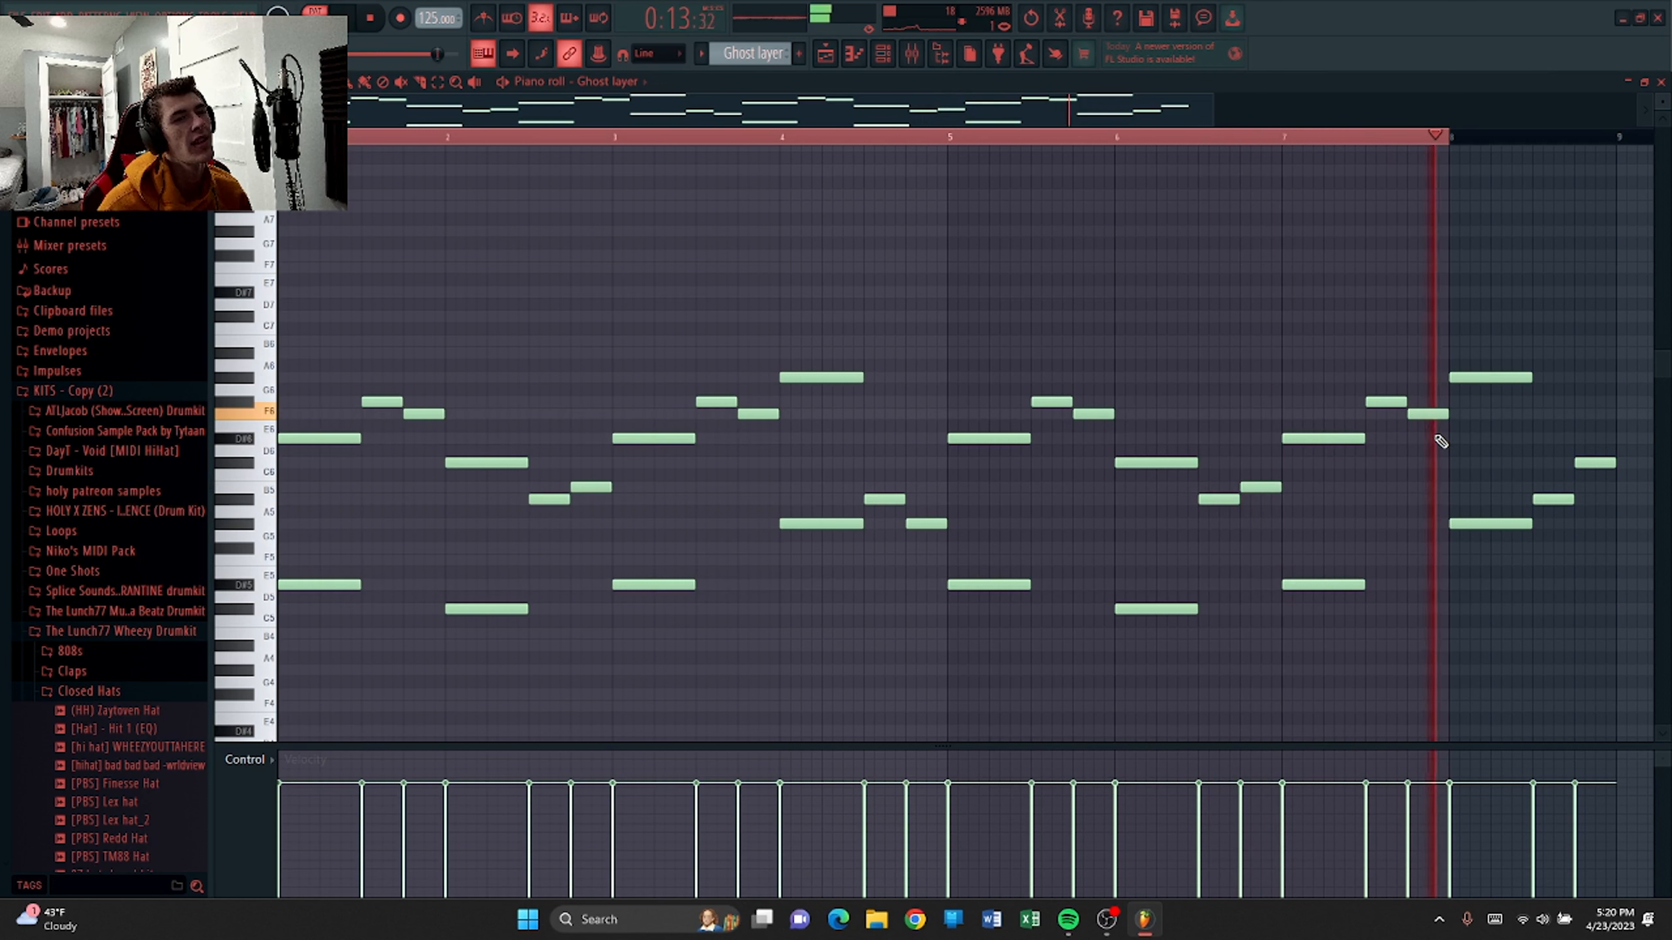
pyautogui.press('space')
# Reopen the mixer to check the Ghost layer insert during playback, then close it.
pyautogui.press('F9')
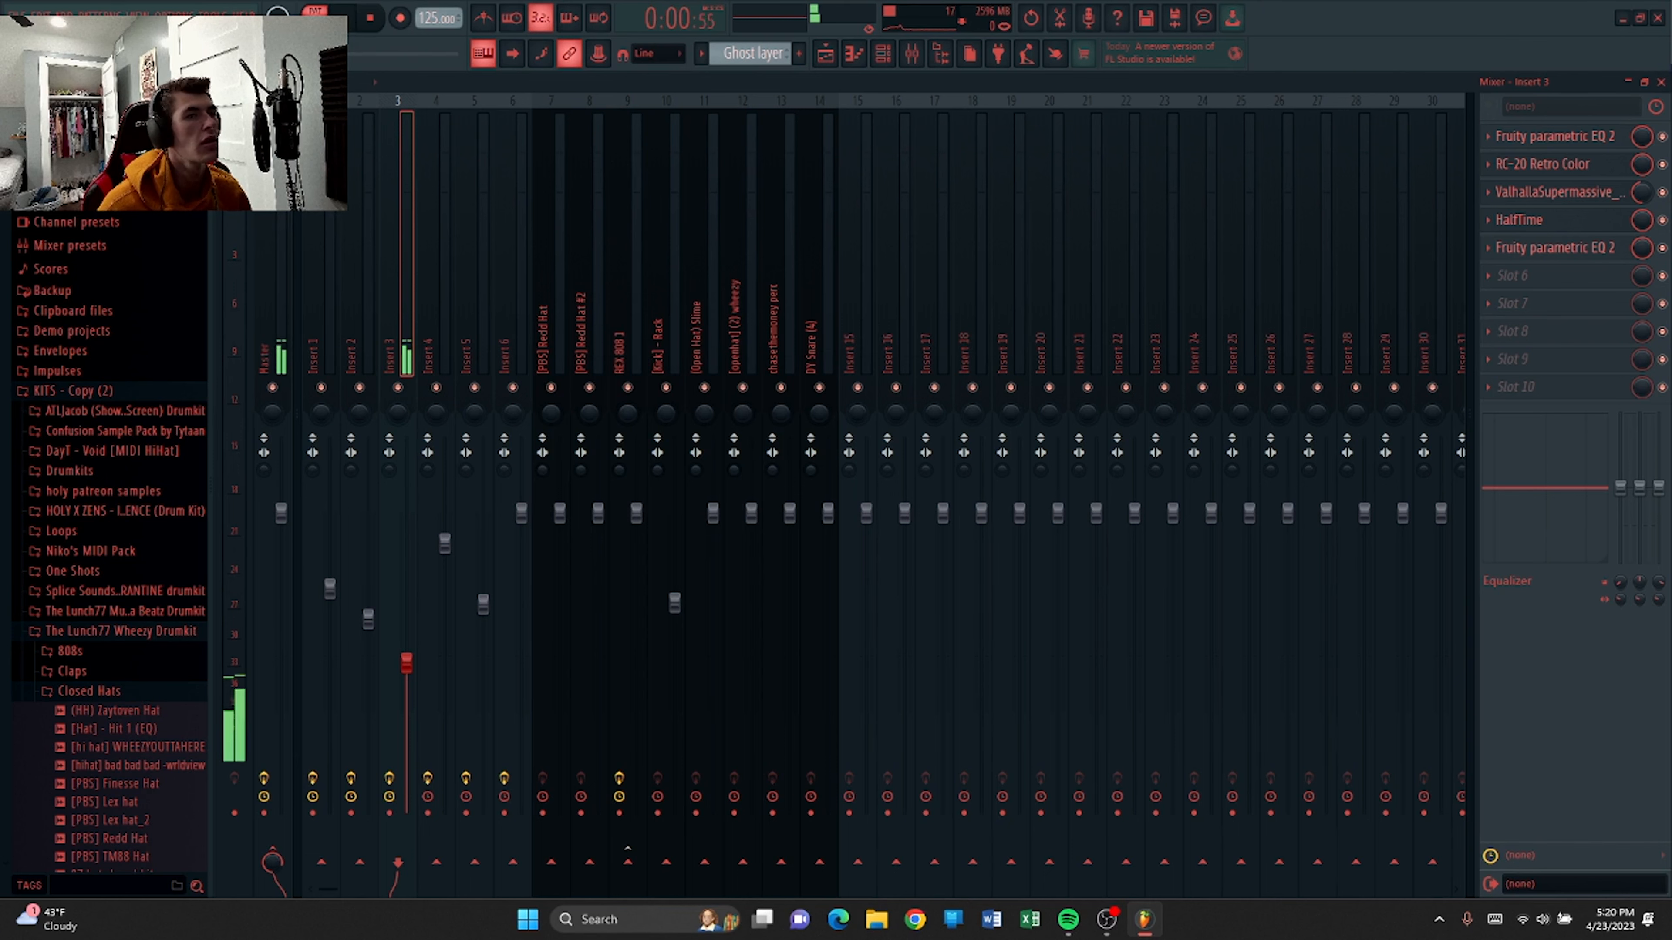
pyautogui.click(1660, 82)
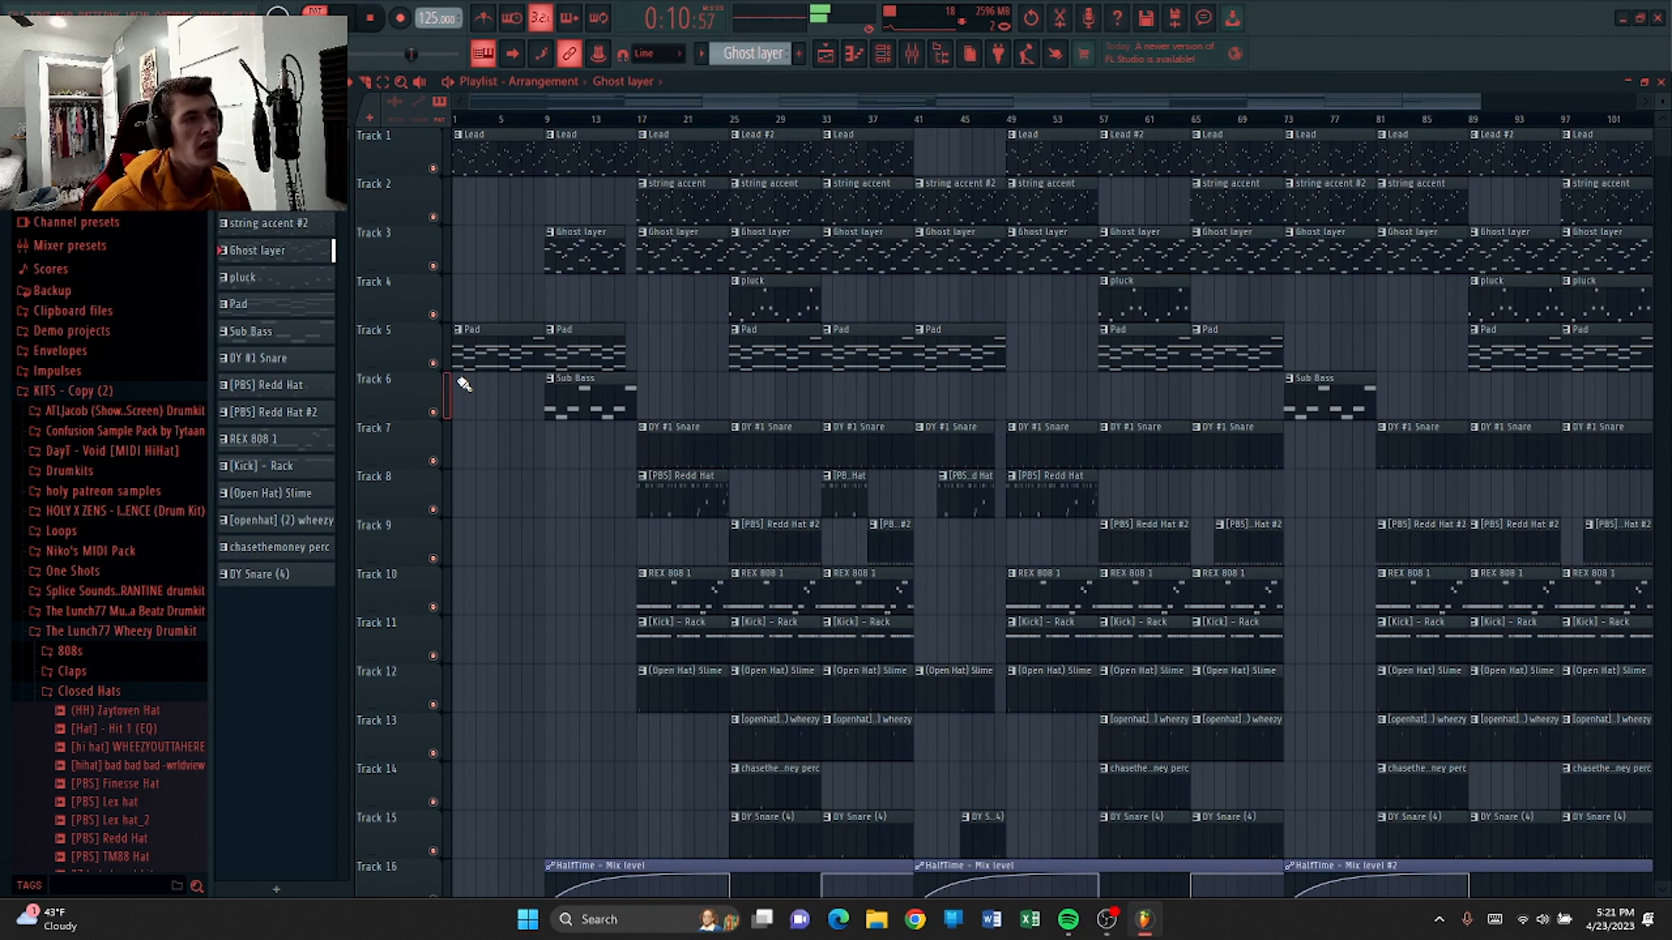
# Open the Sub Bass pattern from the playlist, play it, and view its Omnisphere instrument before closing it.
pyautogui.doubleClick(593, 409)
pyautogui.press('space')
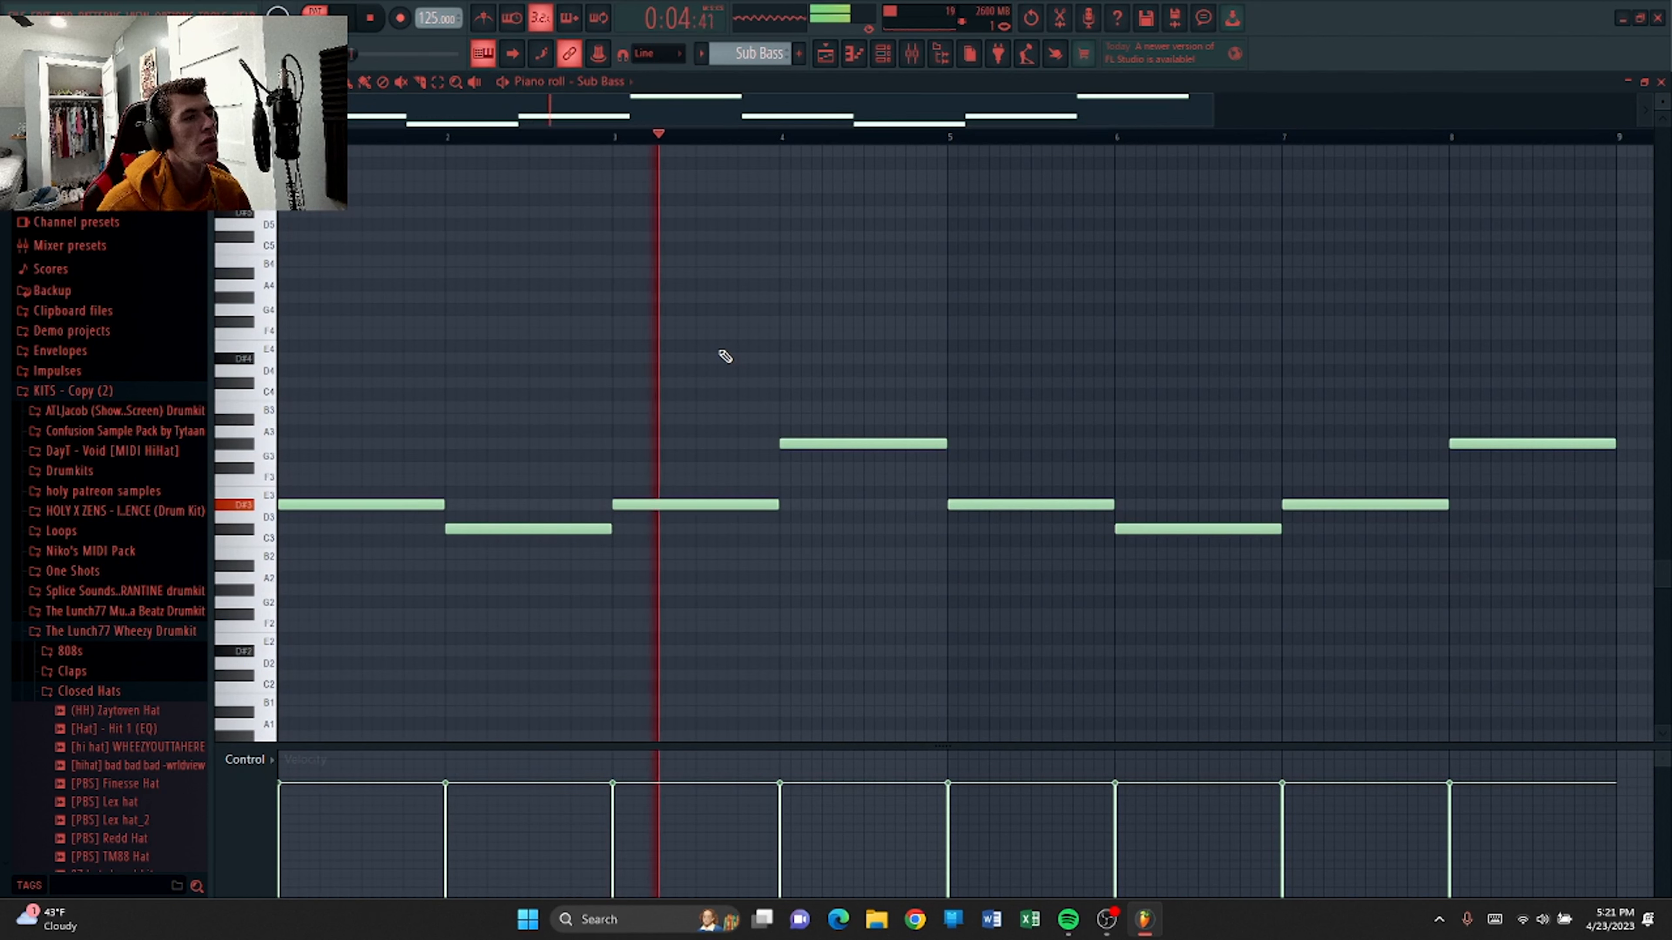
pyautogui.click(883, 53)
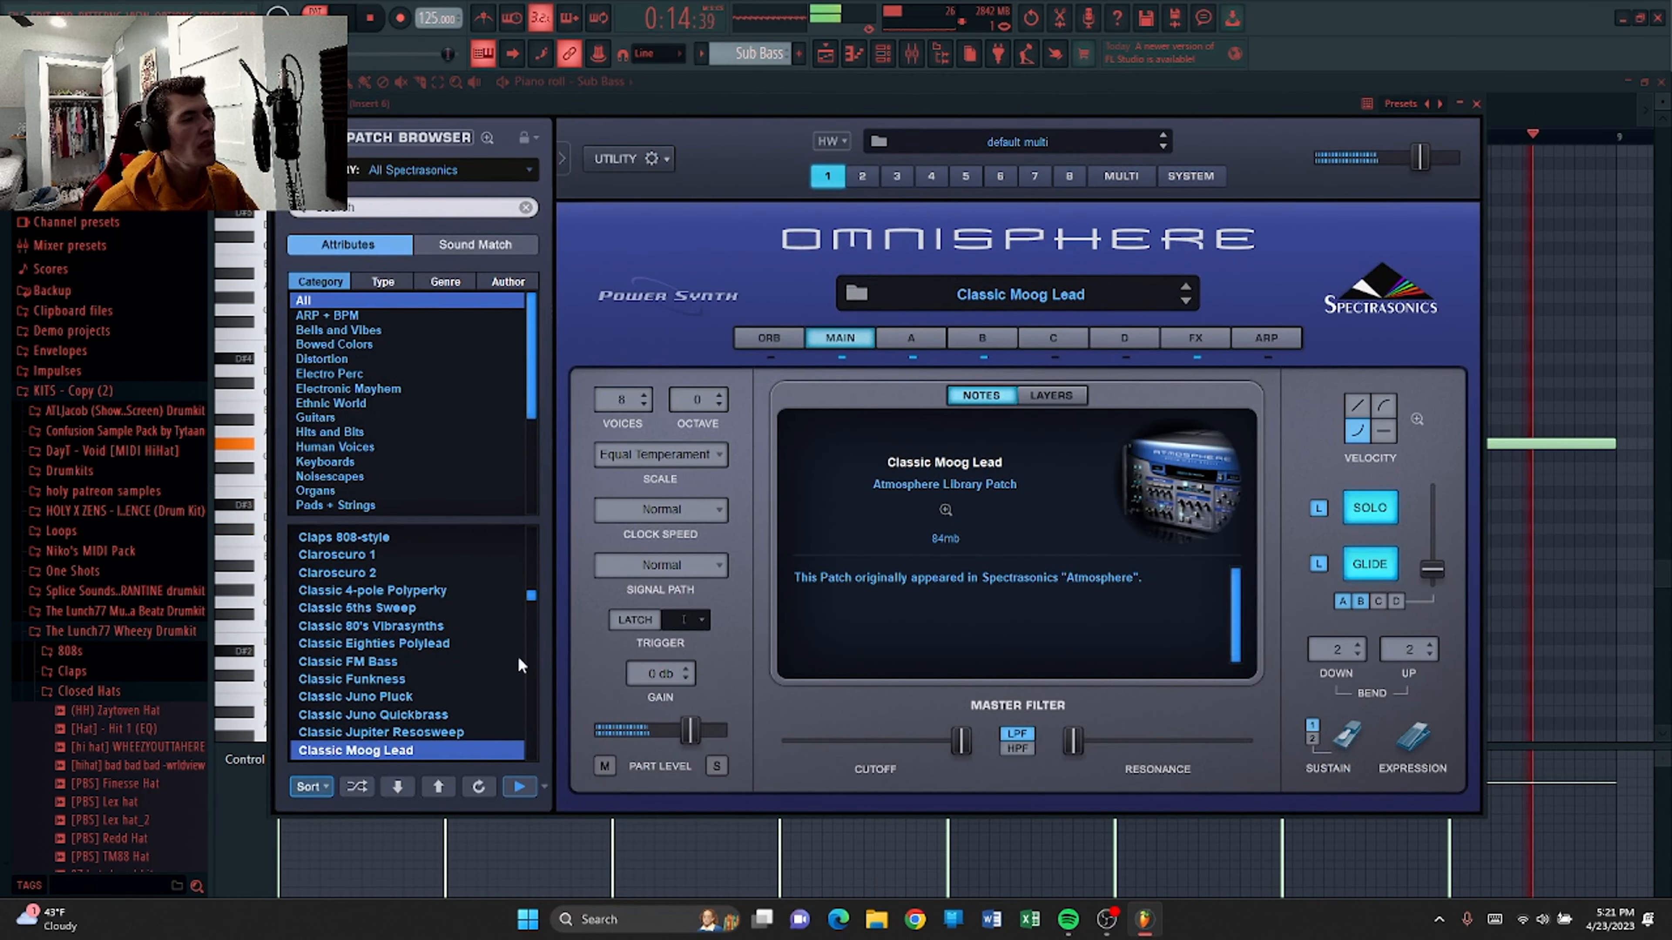
pyautogui.click(1476, 104)
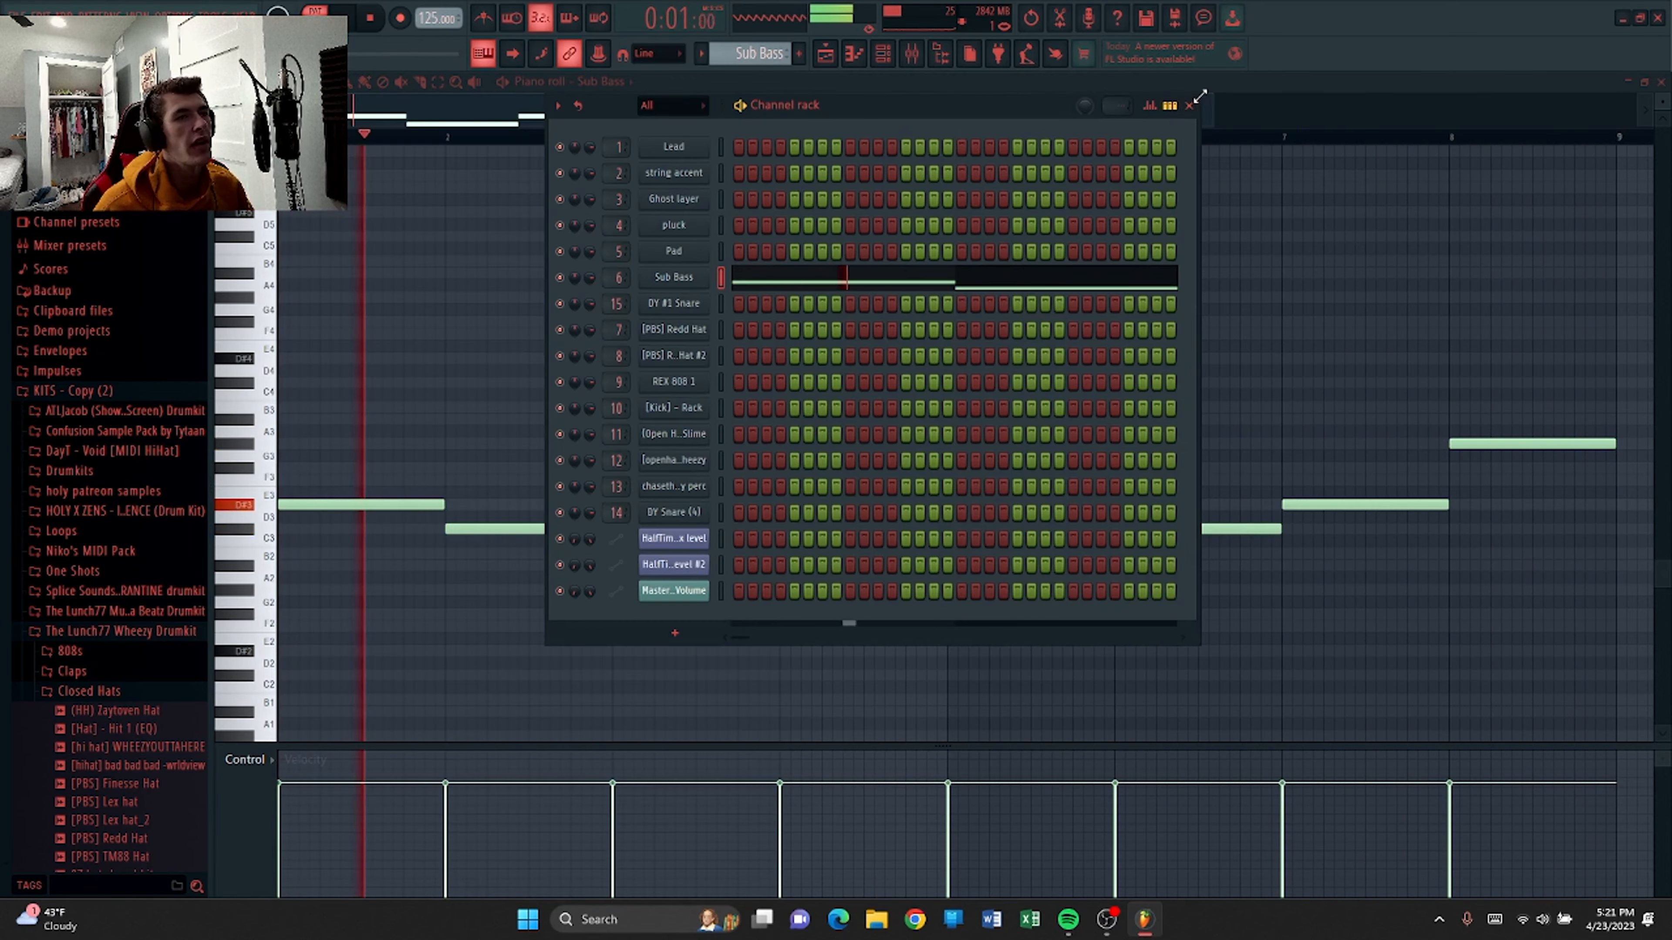
pyautogui.click(1188, 106)
# Open the Sub Bass mixer insert and view its Fruity Fast Dist effect.
pyautogui.click(911, 54)
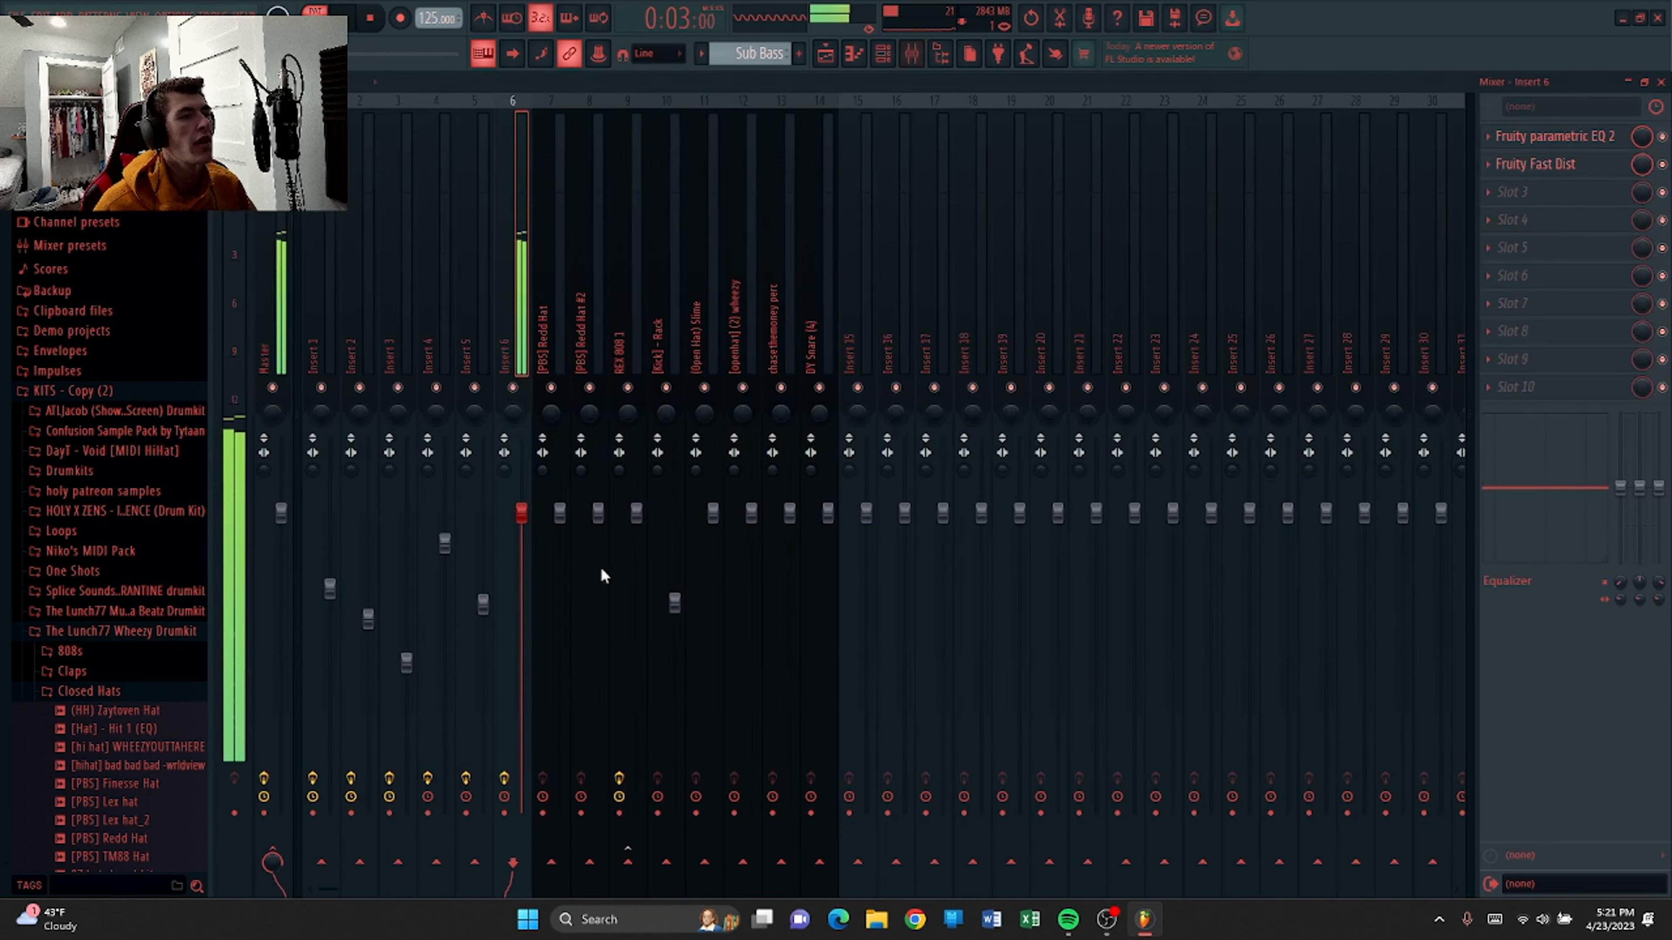
pyautogui.click(1567, 166)
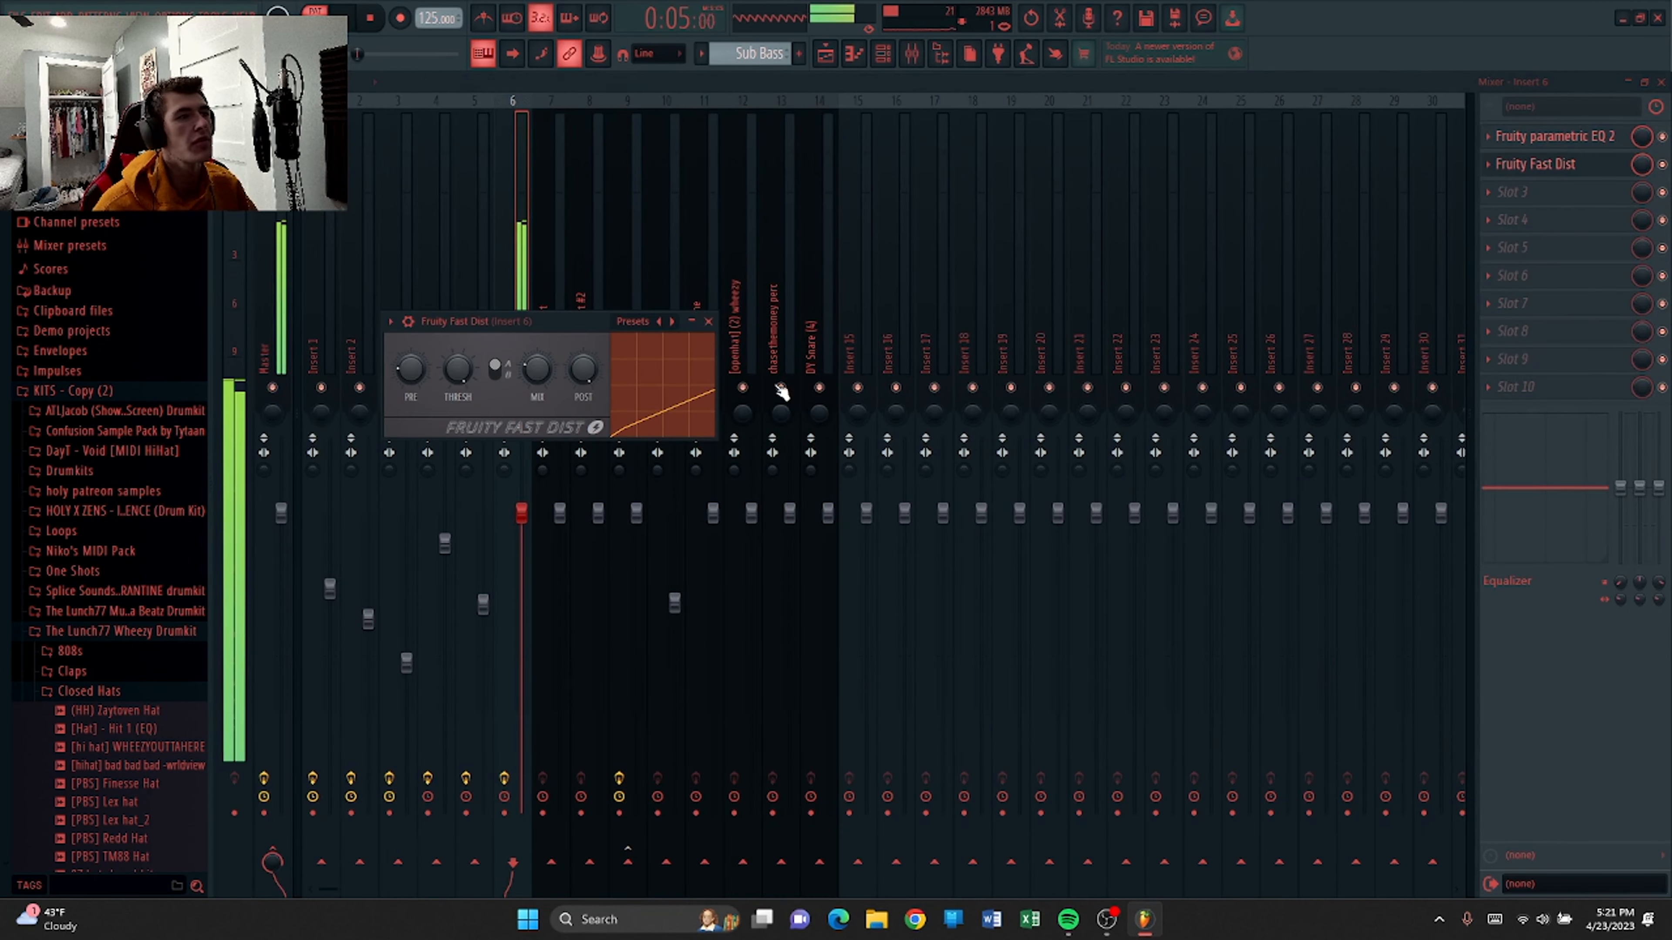
pyautogui.click(692, 322)
# Open the Sub Bass insert's Fruity parametric EQ 2 and drag a band to a lower frequency.
pyautogui.click(1553, 136)
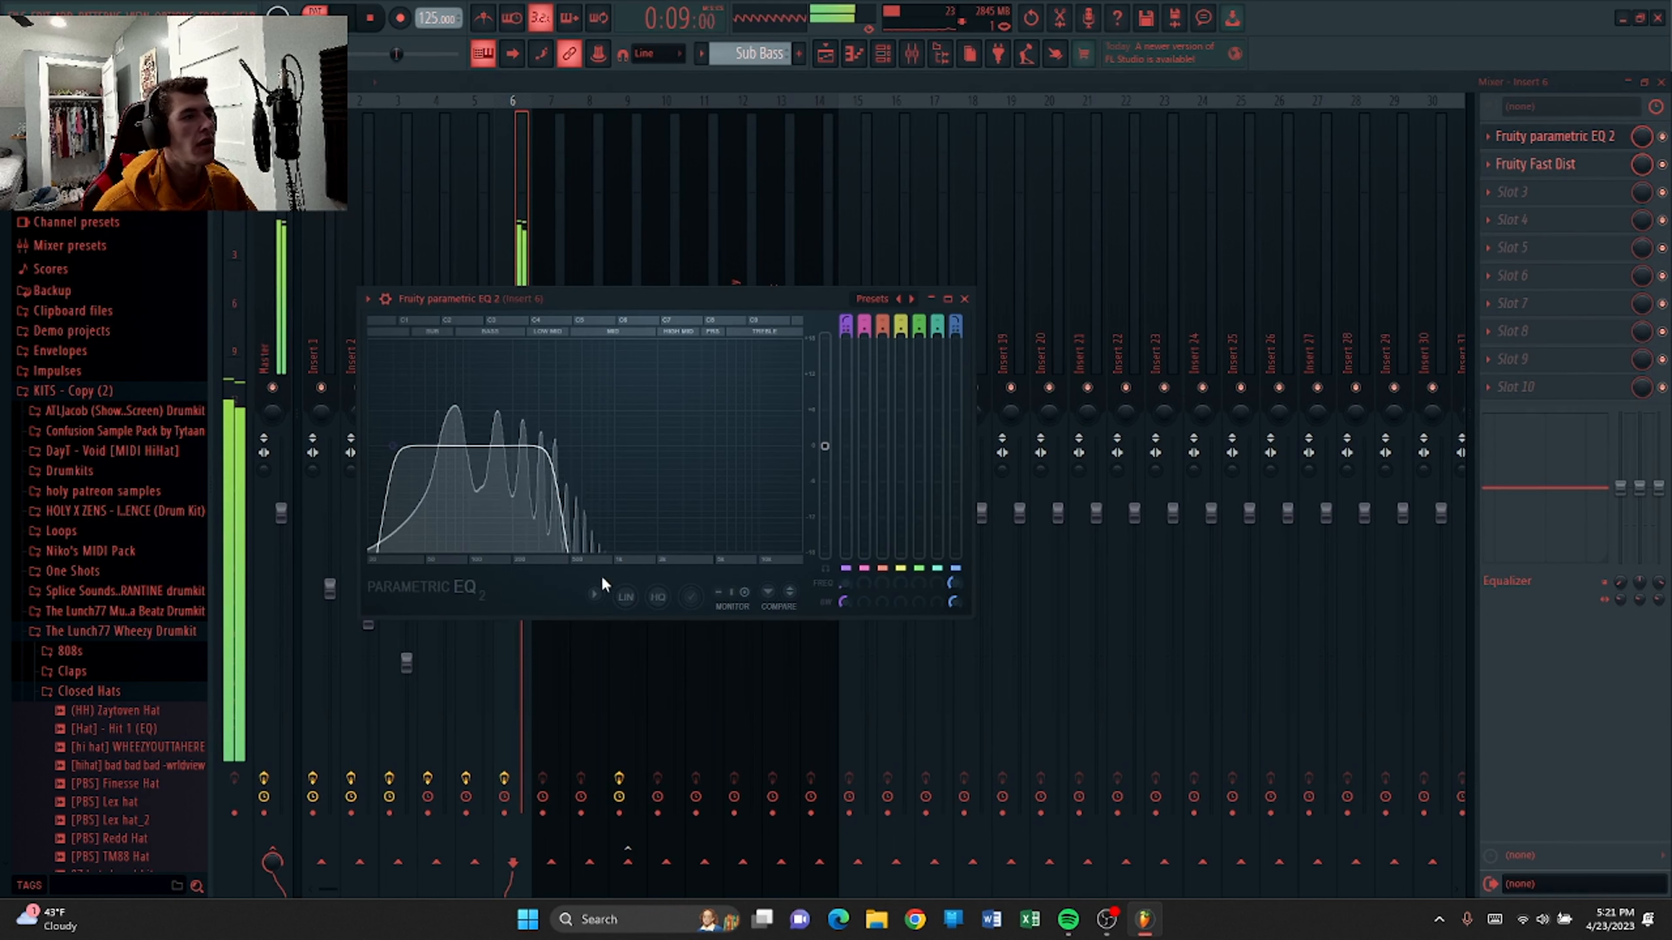
pyautogui.moveTo(560, 447); pyautogui.dragTo(521, 445)
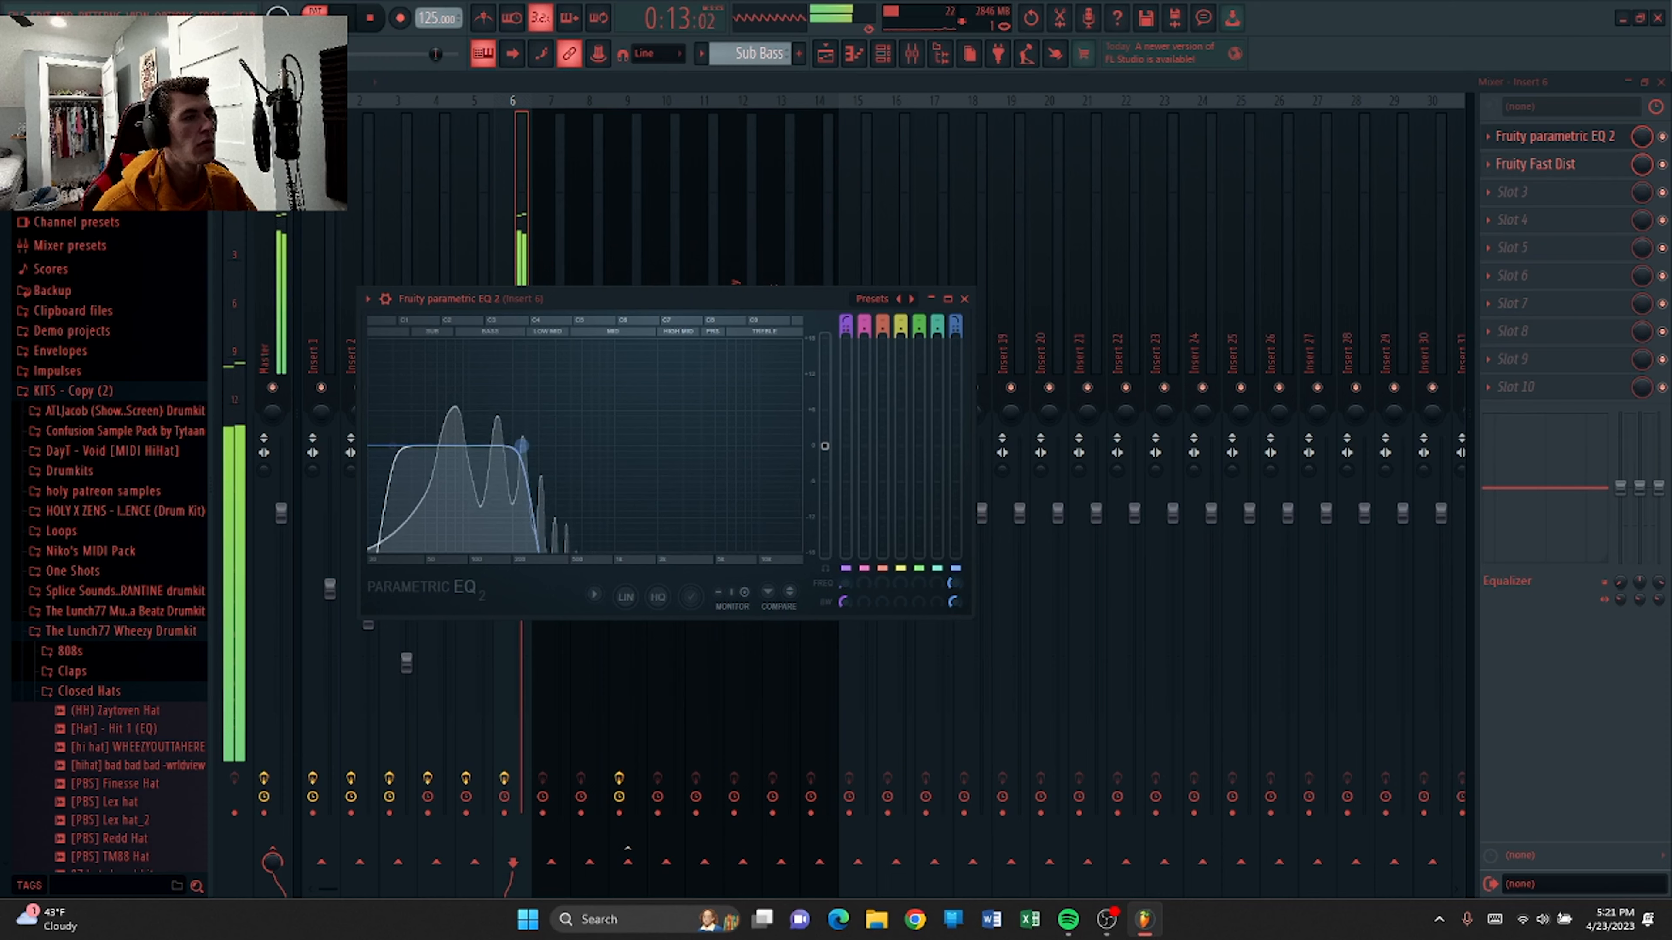
# Switch to the playlist and start playback of the arrangement.
pyautogui.press('F5')
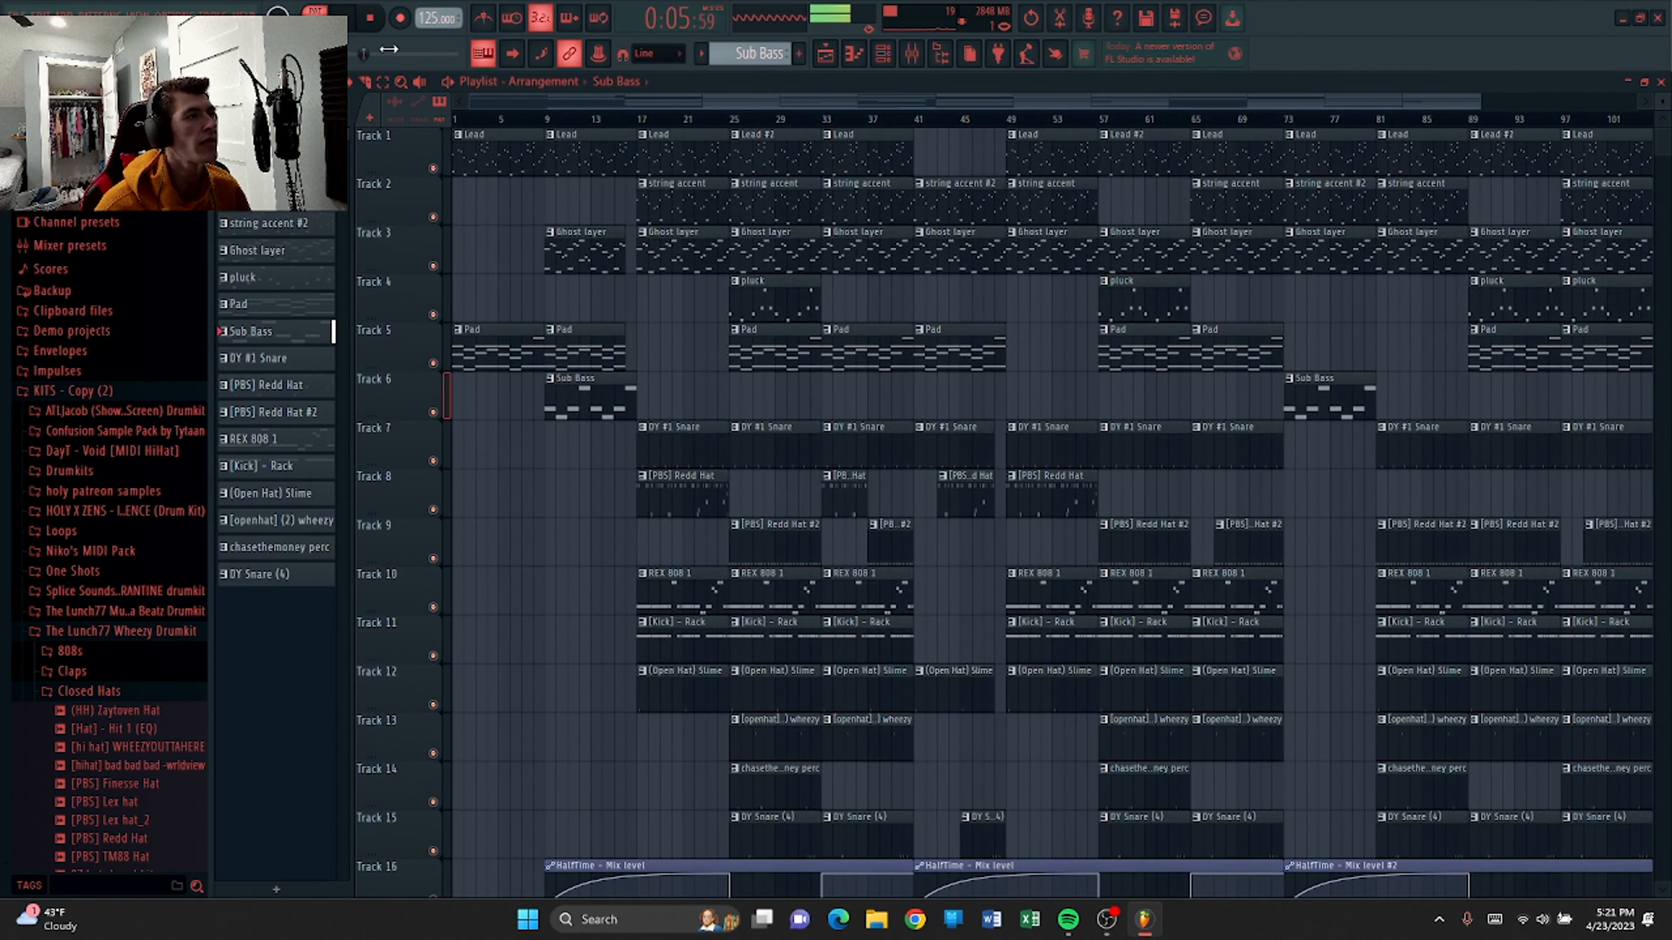
pyautogui.press('space')
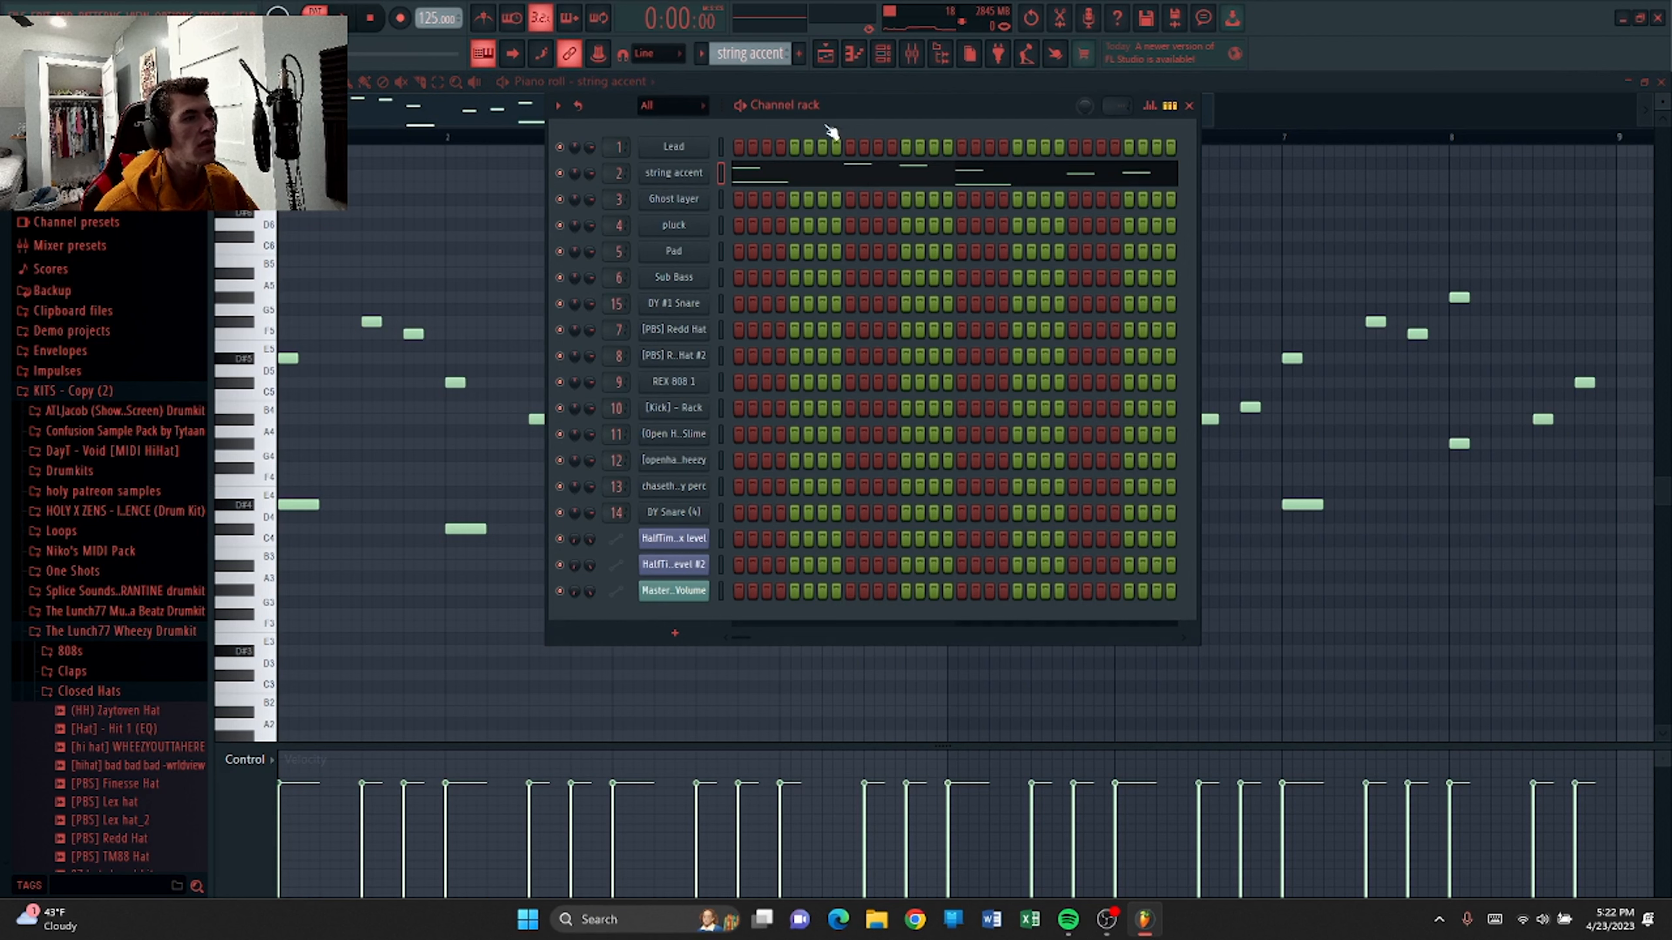
# Open the string accent channel's Omnisphere instrument to view its patch, then close it.
pyautogui.click(685, 174)
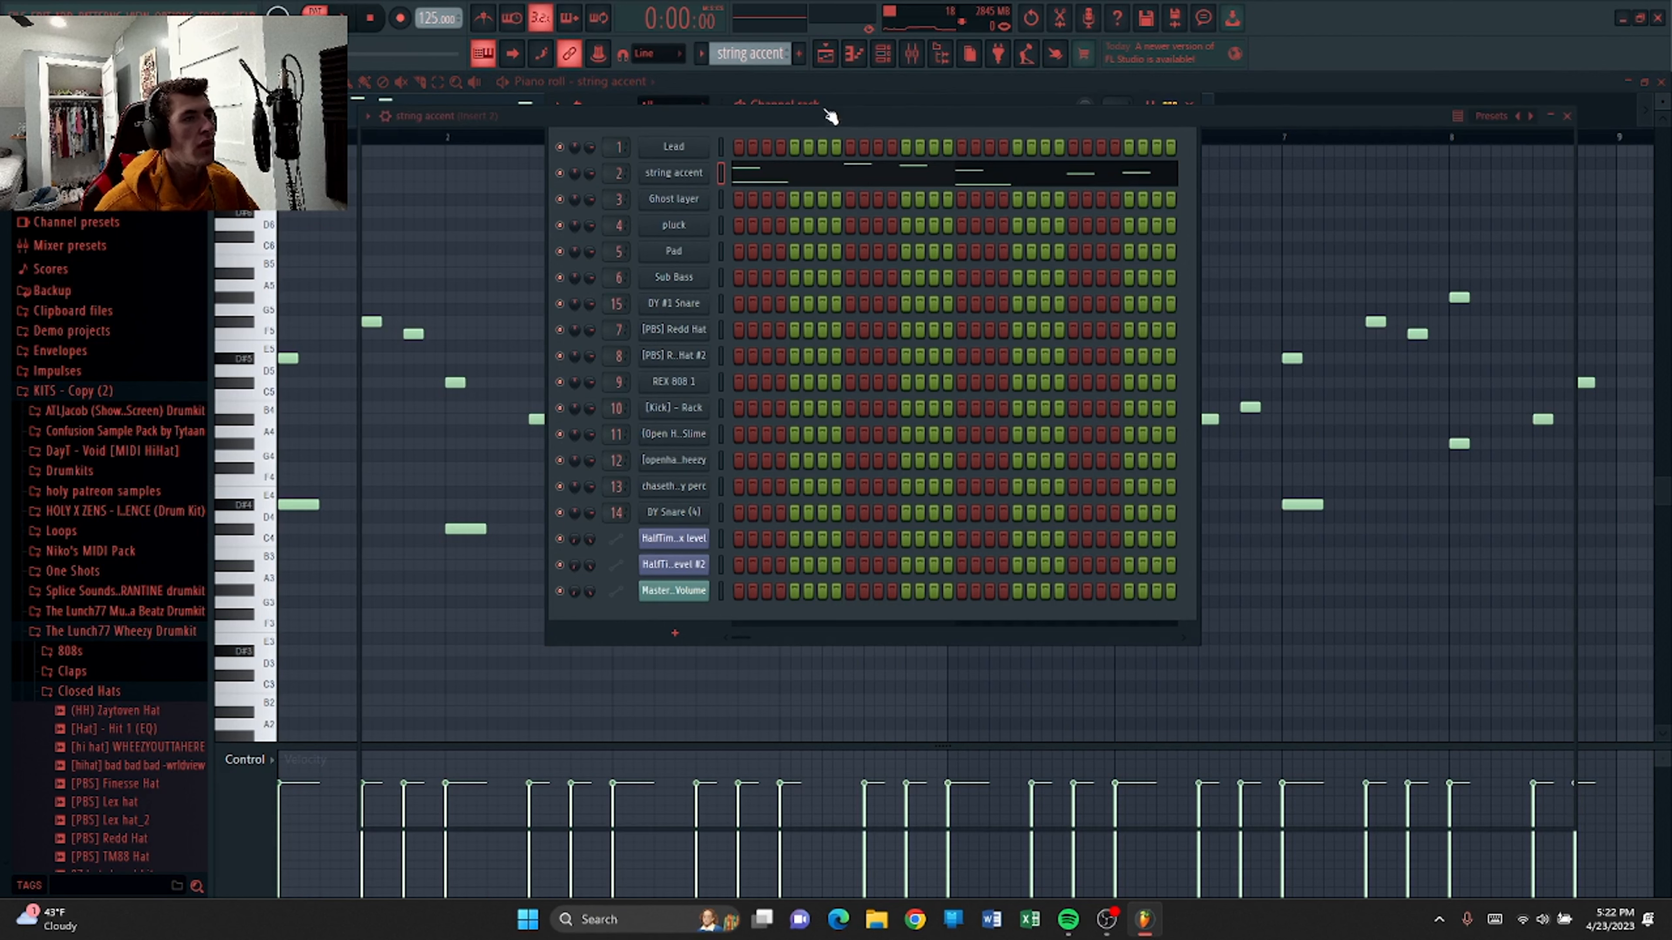
pyautogui.click(1188, 106)
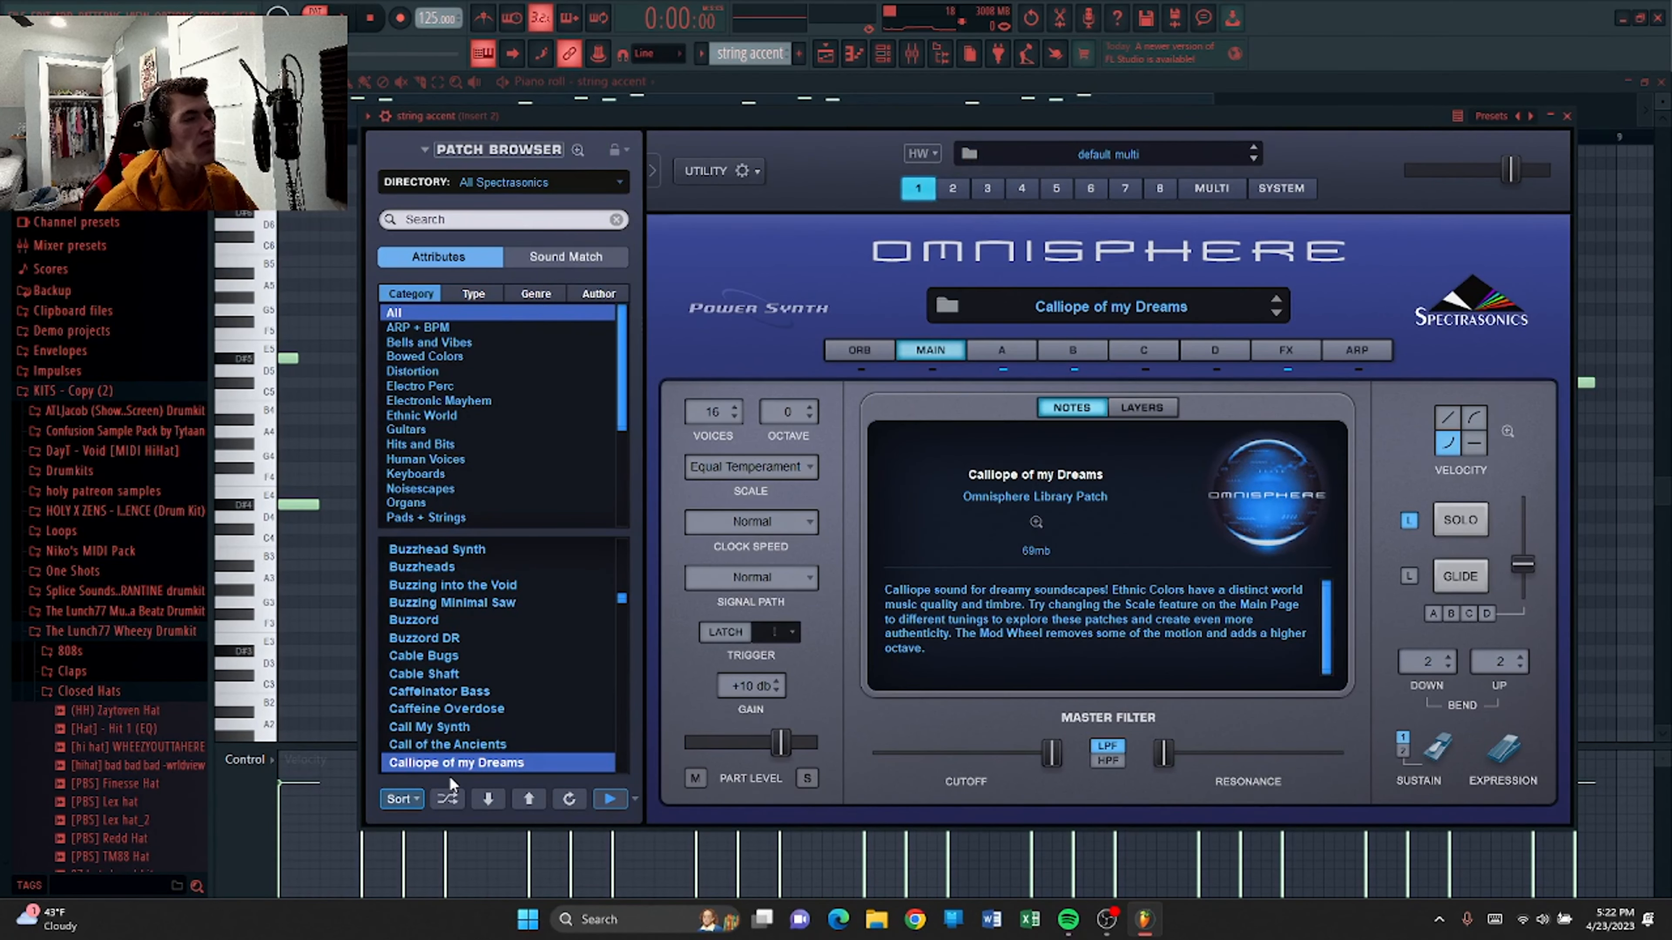
pyautogui.click(1568, 115)
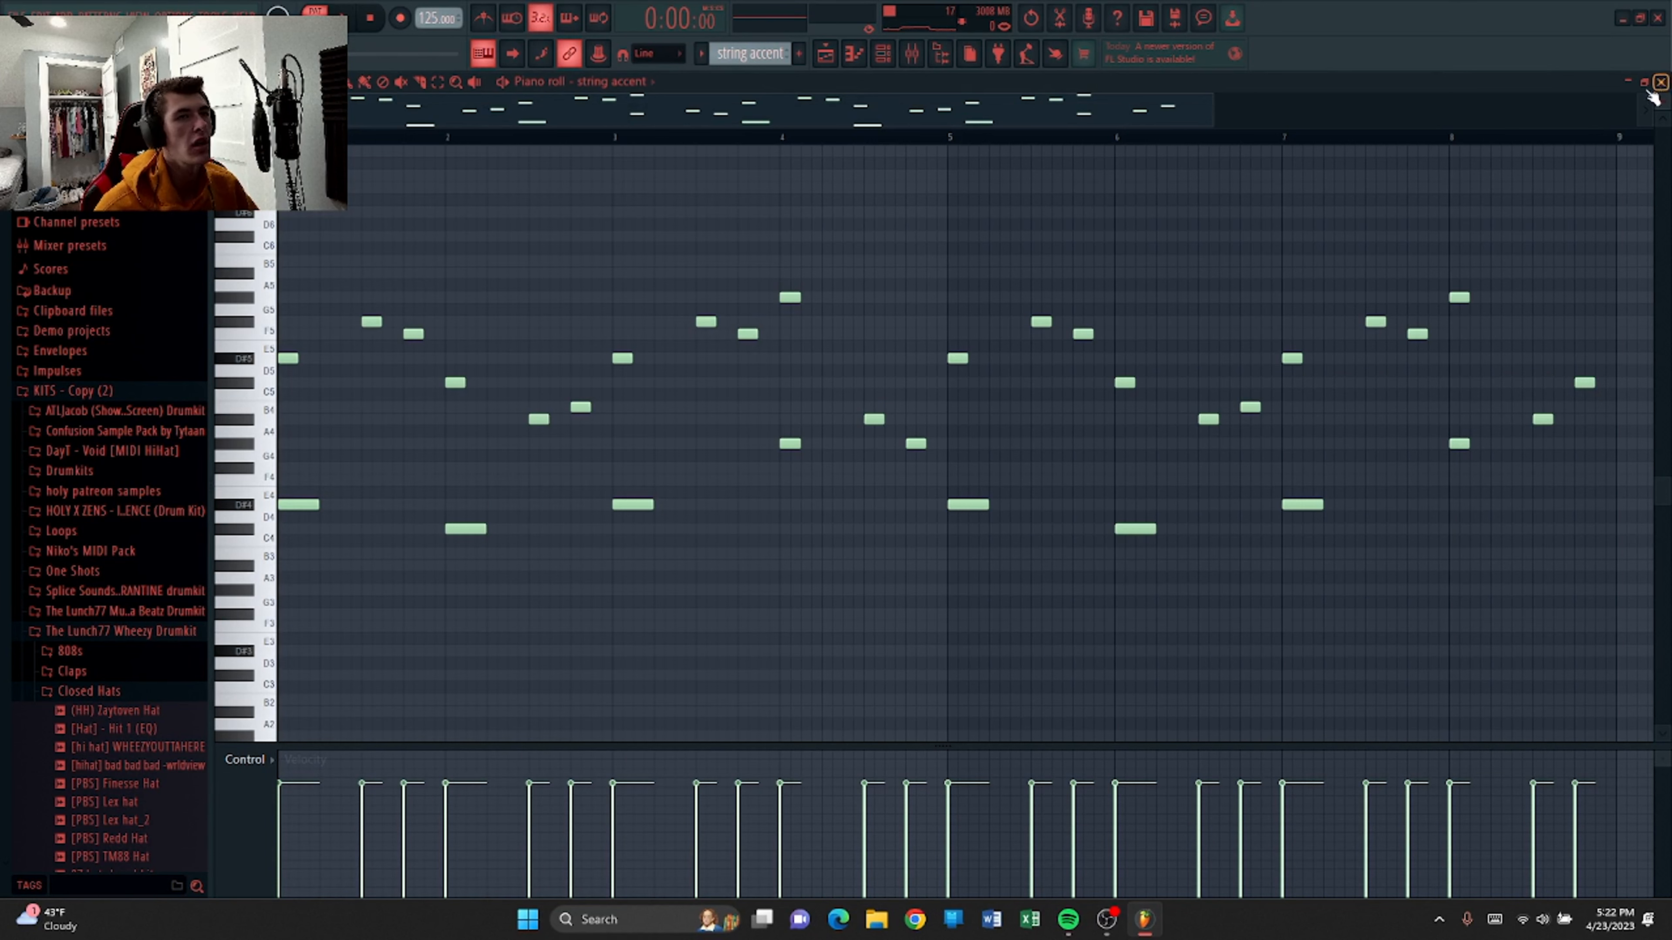
# View the string accent's mixer insert effects, close the mixer, and play the pattern.
pyautogui.click(911, 63)
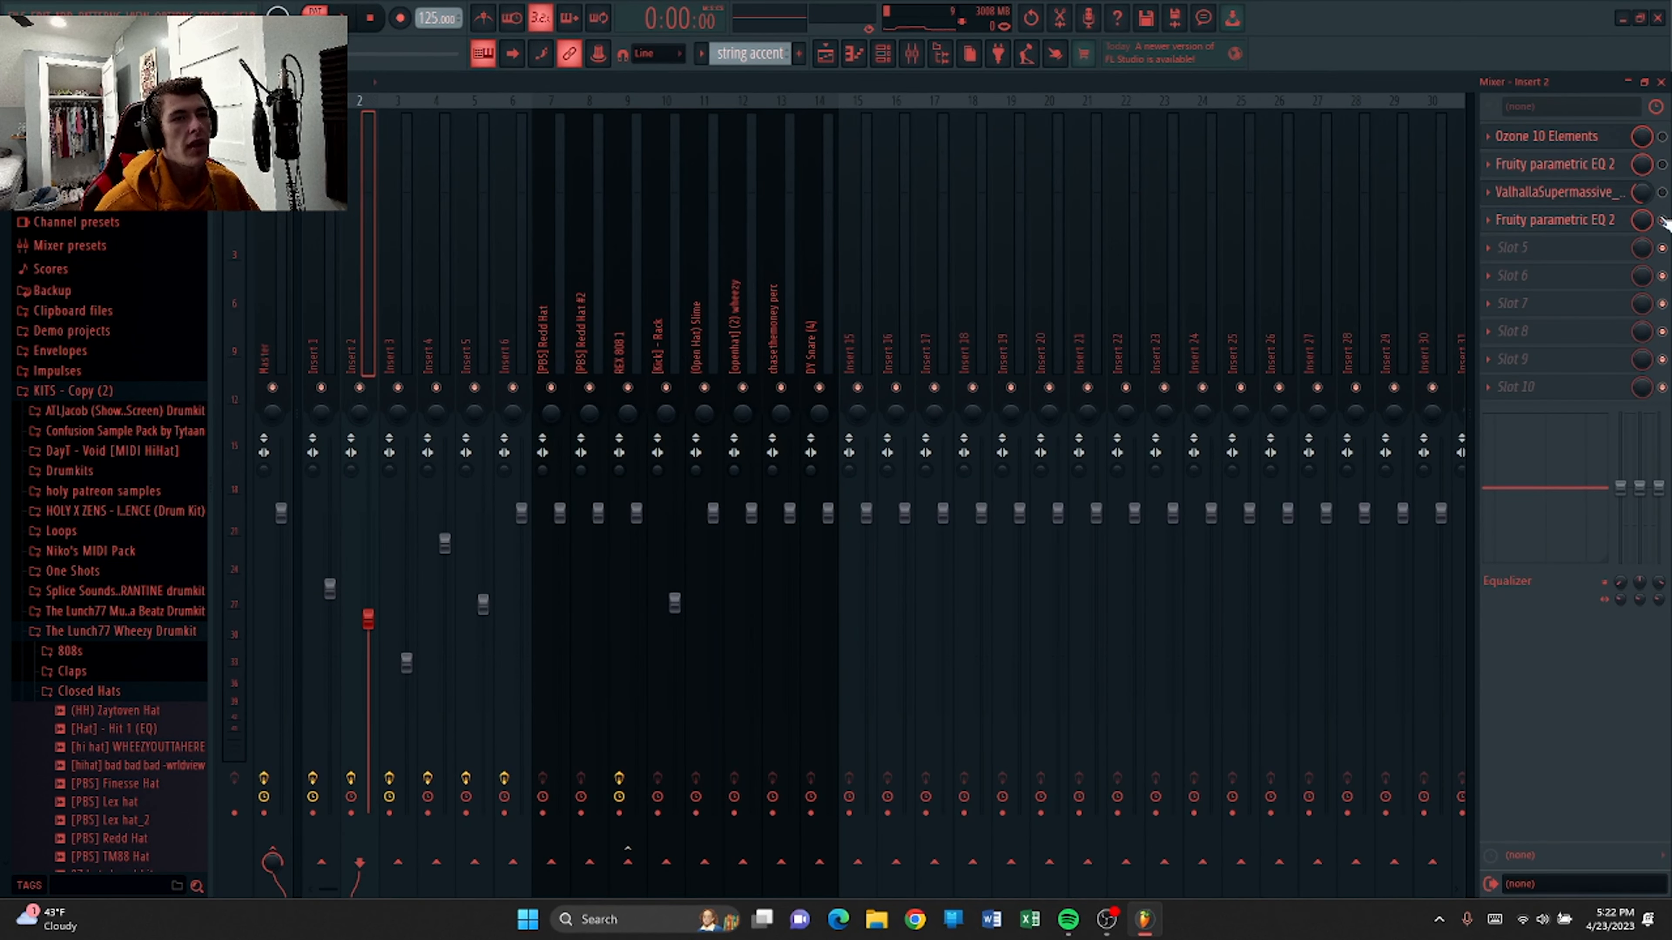
pyautogui.click(1661, 83)
pyautogui.press('space')
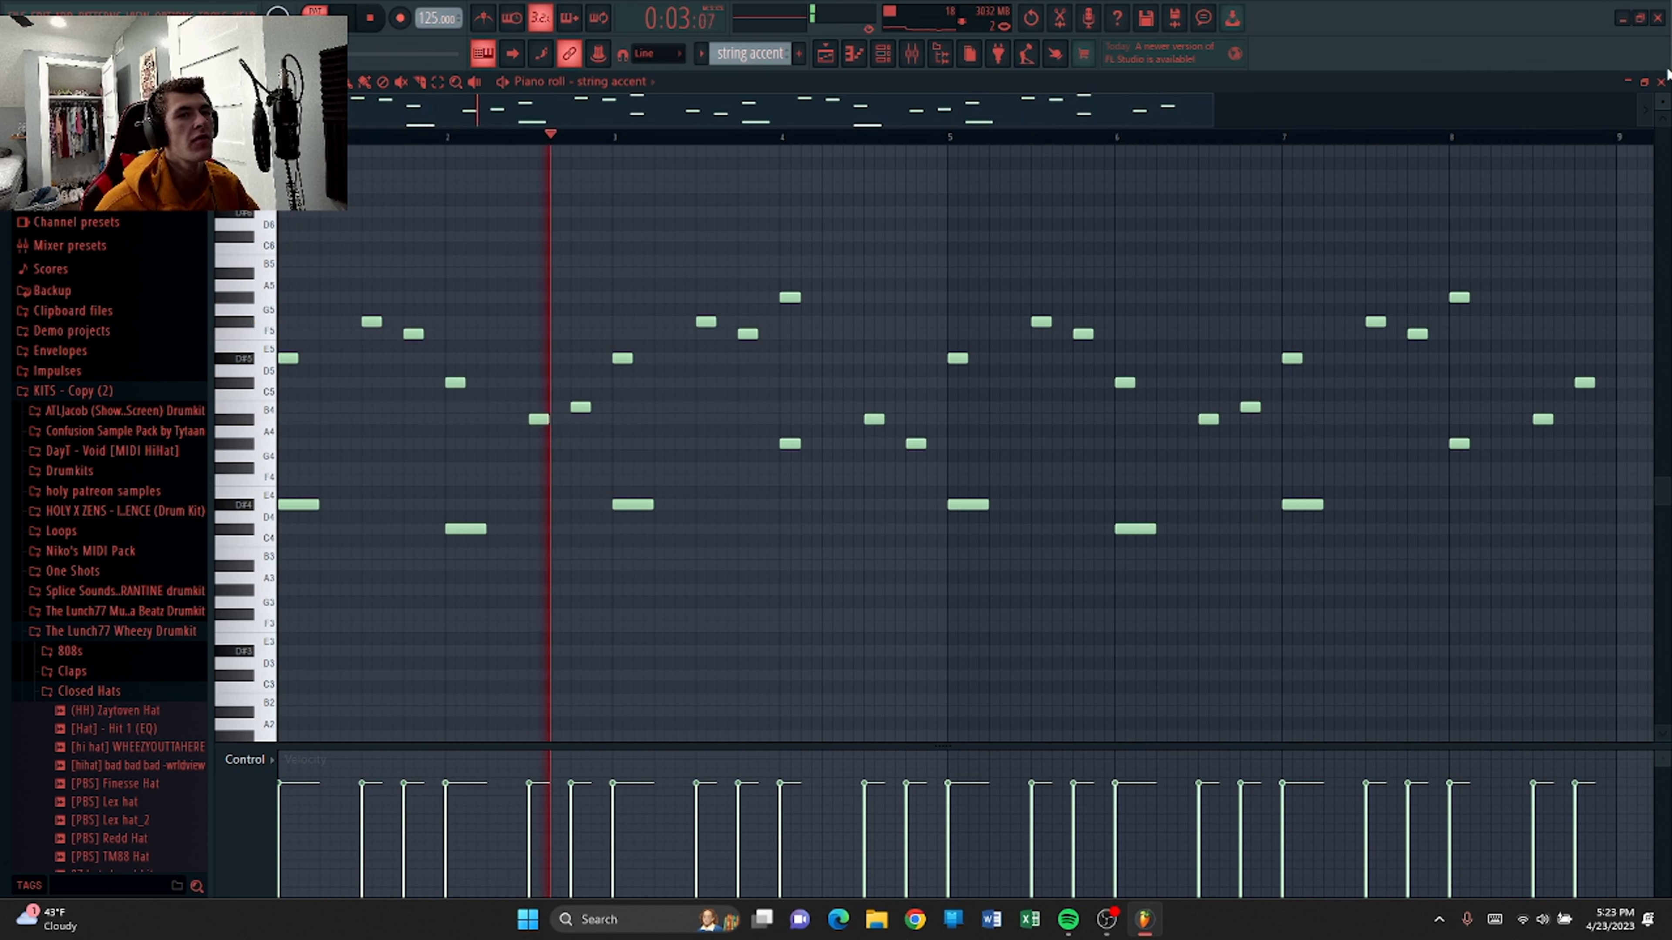
# Reopen the string accent mixer insert and open its Ozone 10 Elements plugin.
pyautogui.click(911, 56)
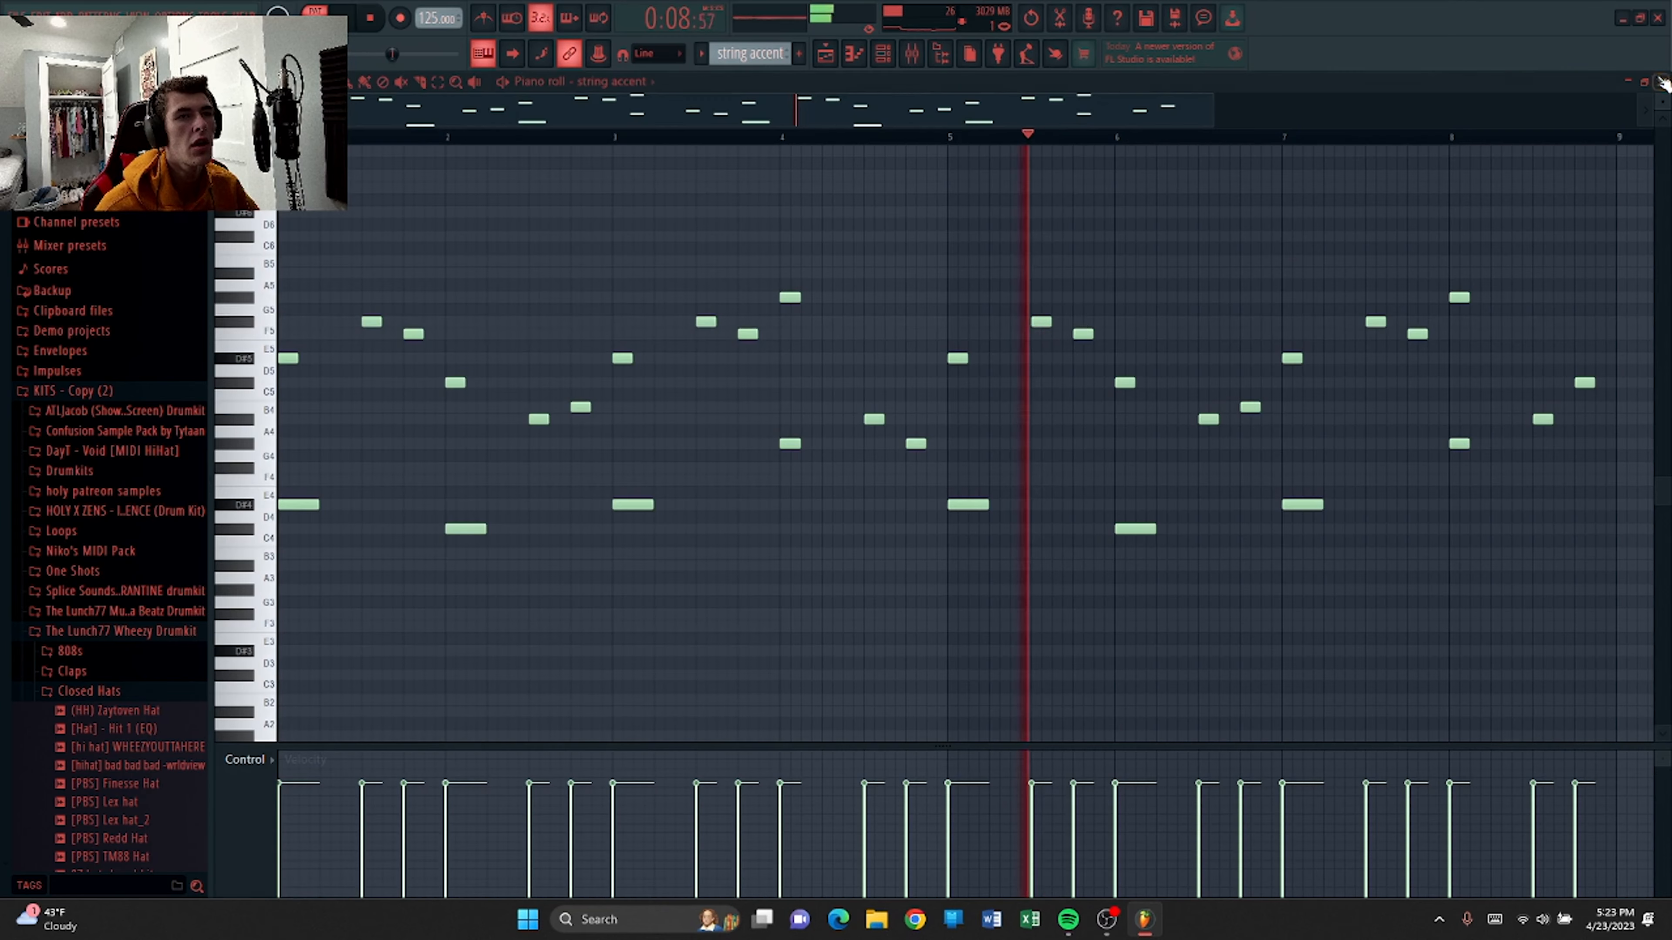
pyautogui.click(1660, 82)
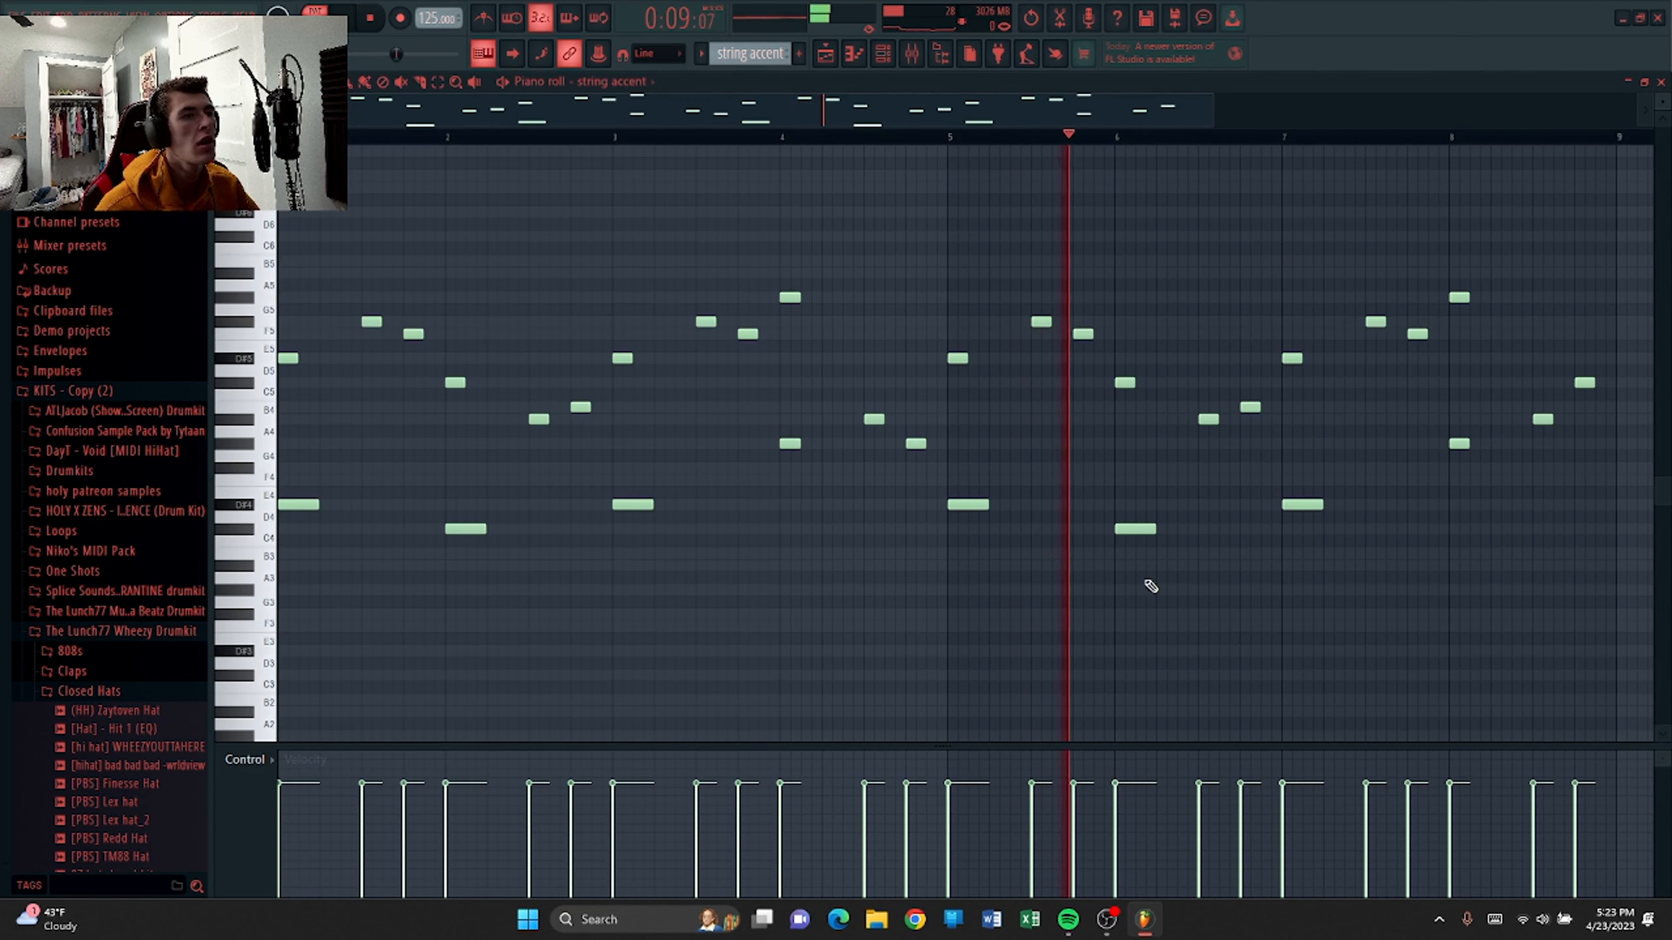
pyautogui.click(911, 54)
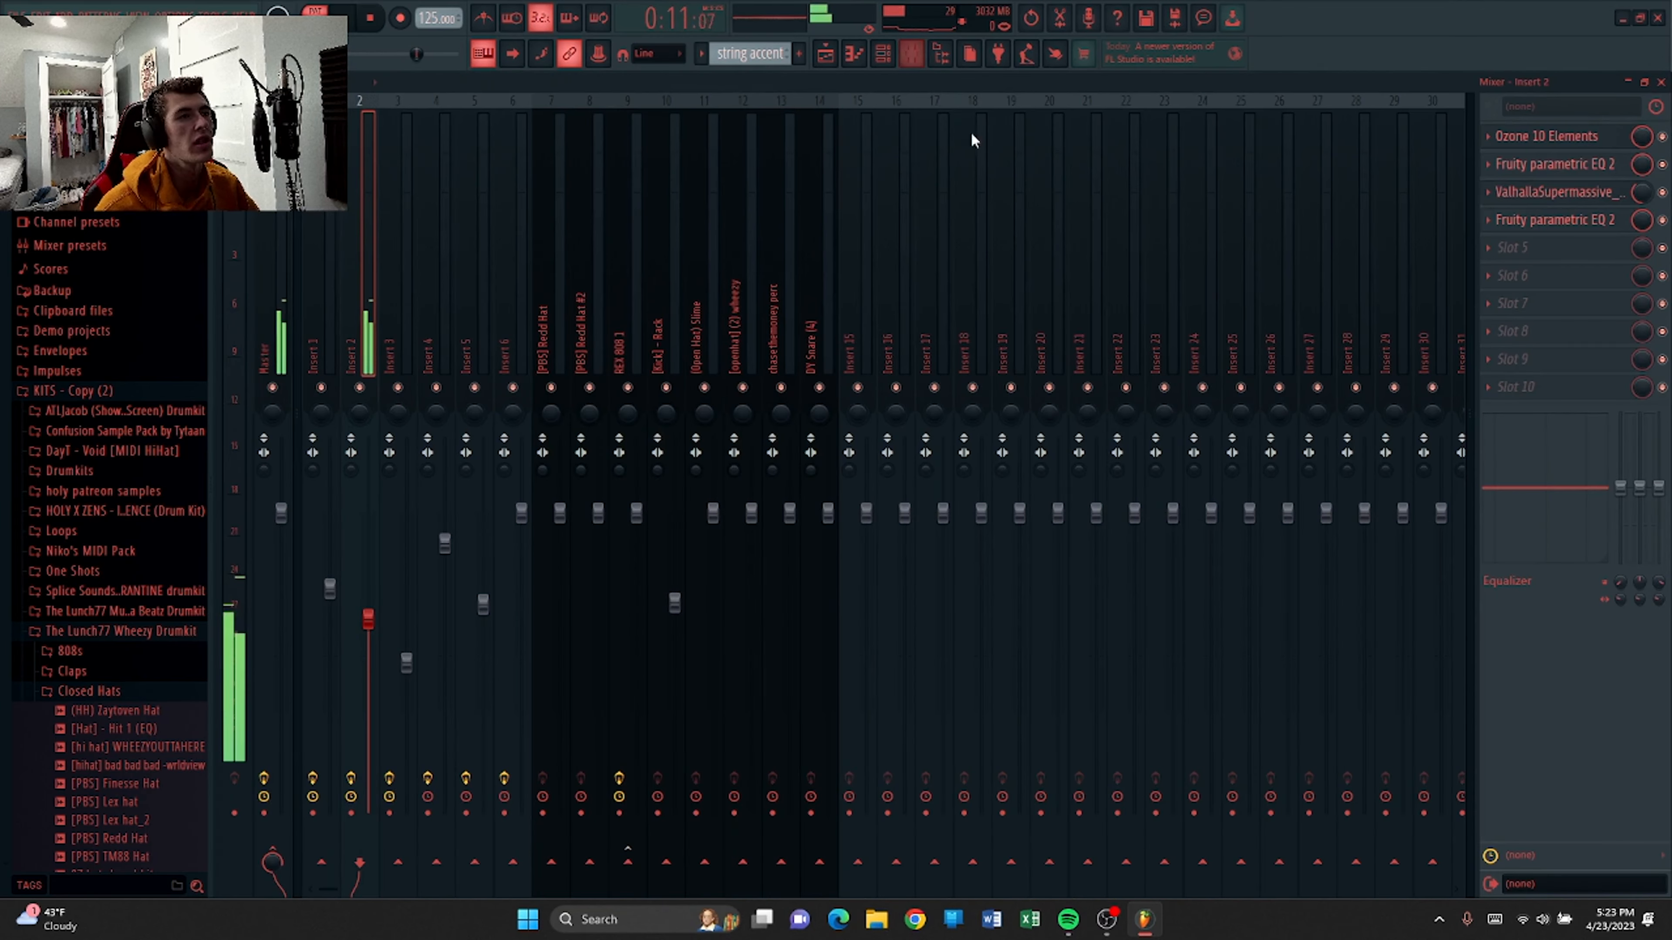
pyautogui.click(1580, 135)
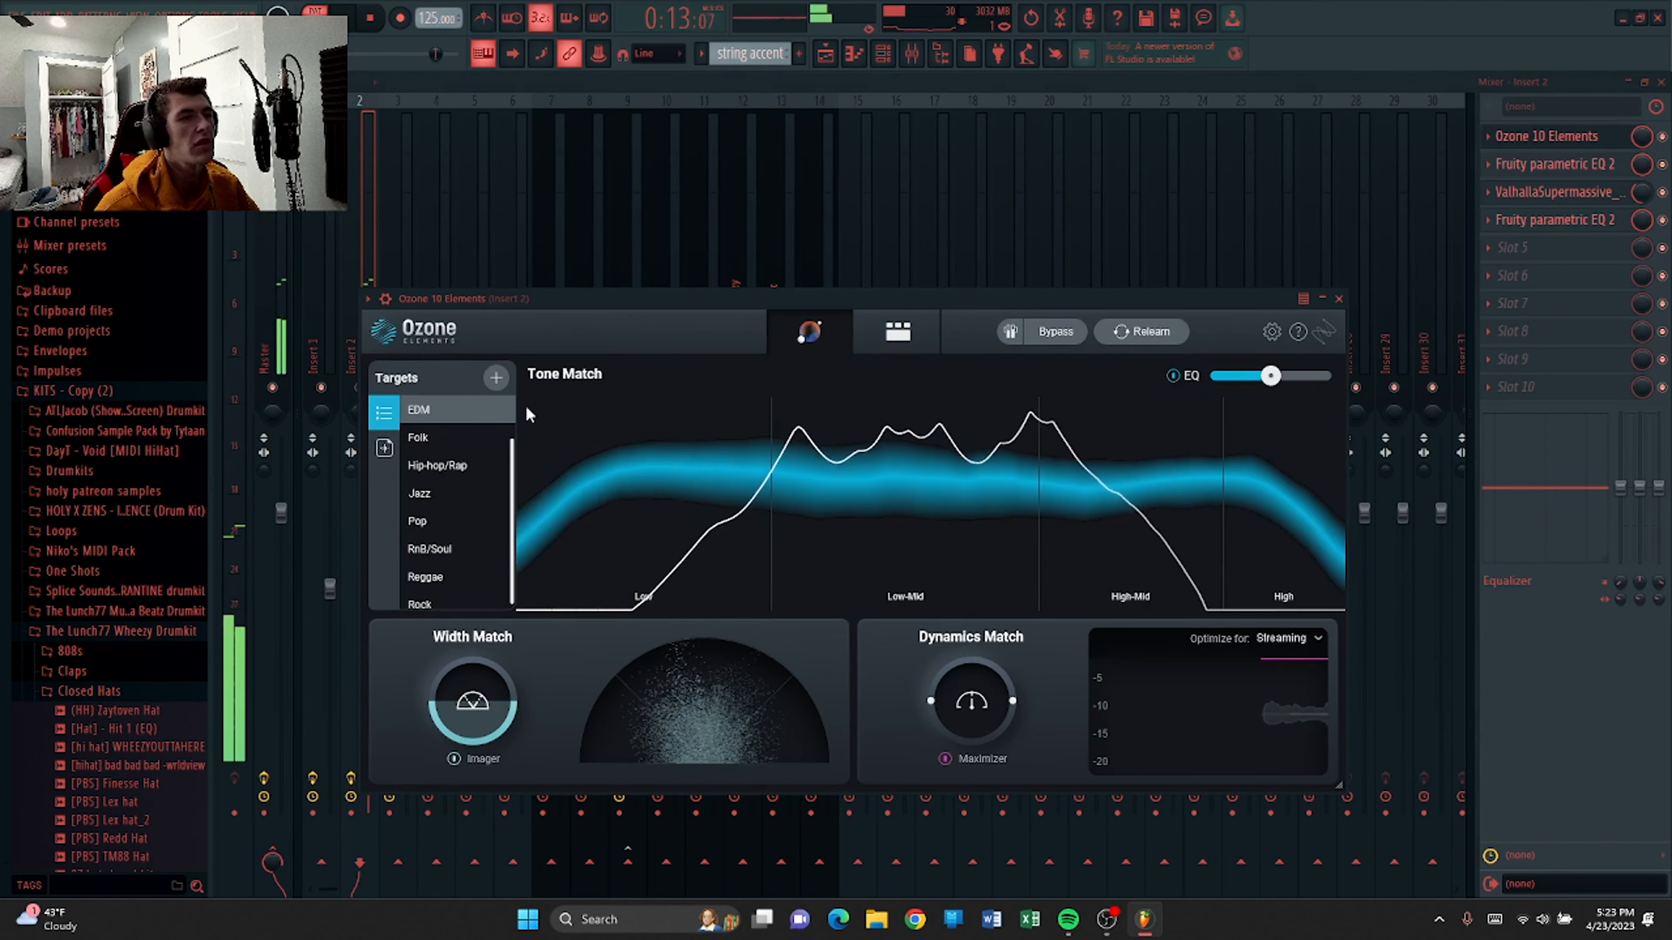
# Close Ozone and inspect the string accent insert's Fruity parametric EQ 2, Valhalla Supermassive and second EQ plugins one by one.
pyautogui.press('space')
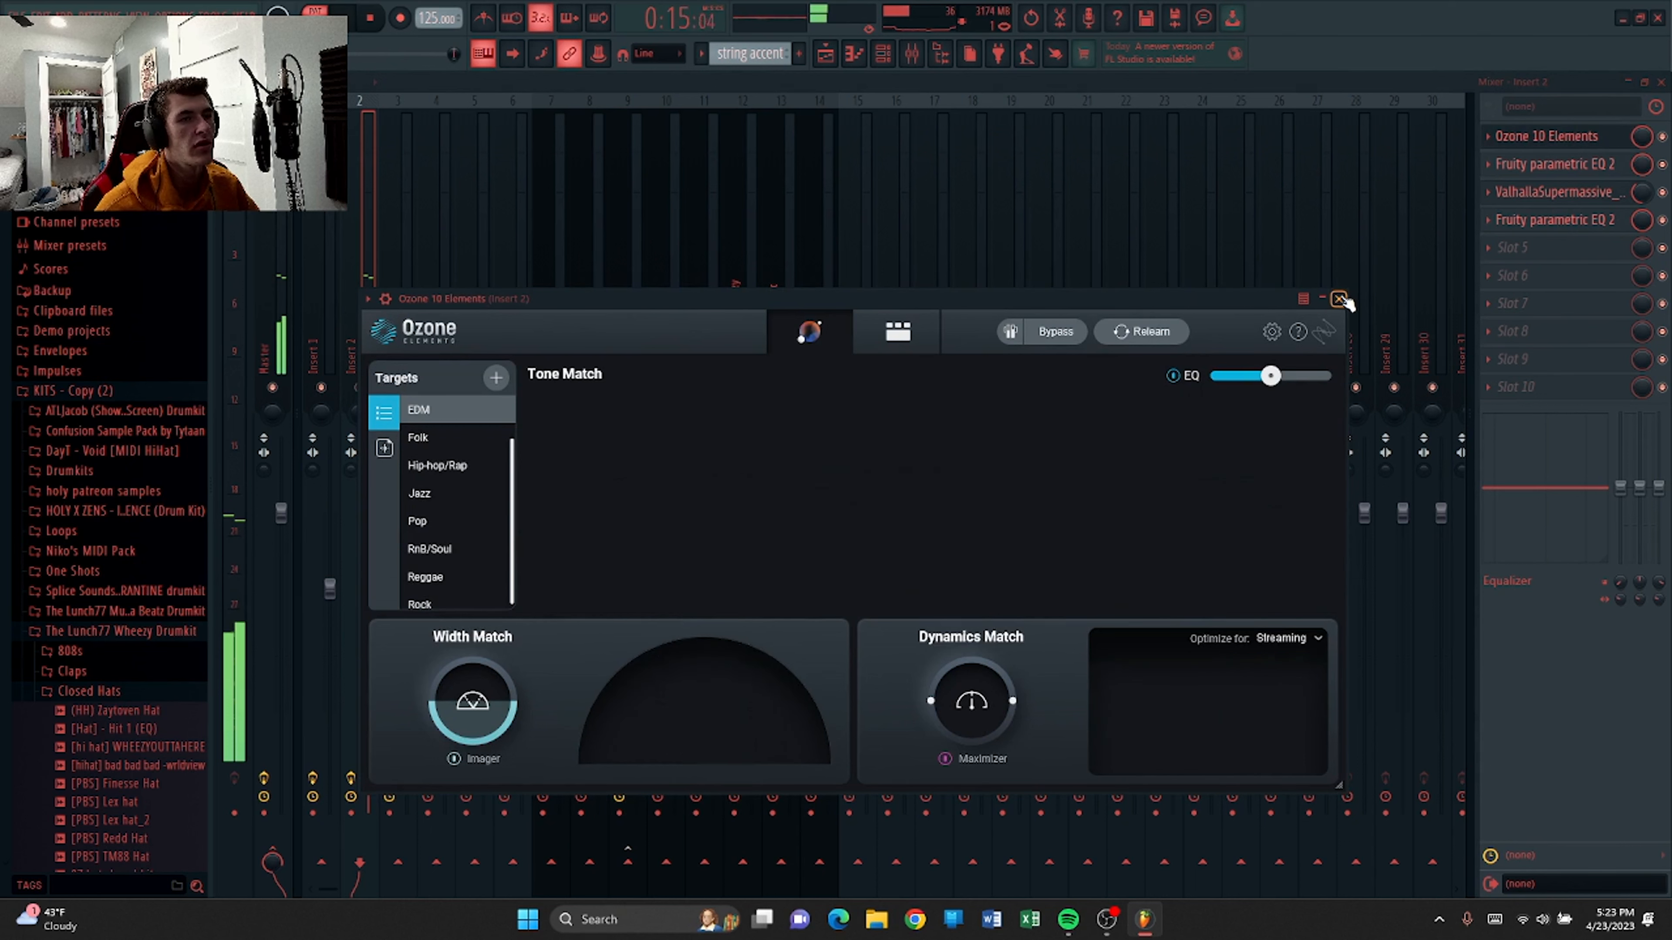
pyautogui.click(1339, 298)
pyautogui.click(1530, 165)
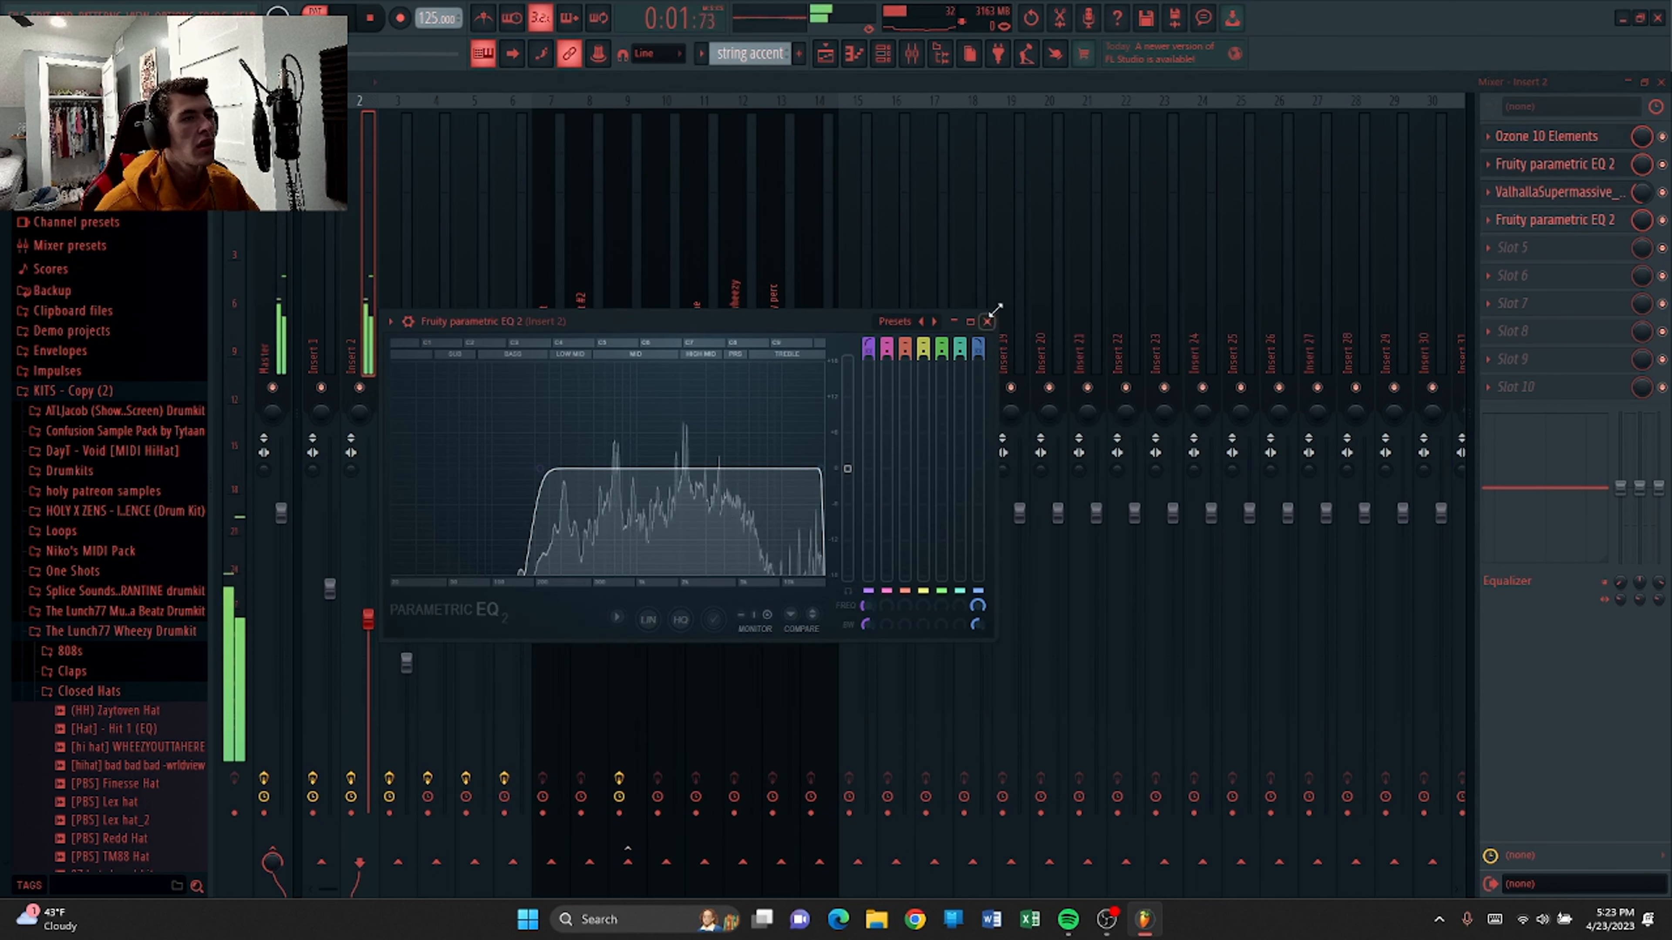
pyautogui.click(987, 321)
pyautogui.click(1513, 194)
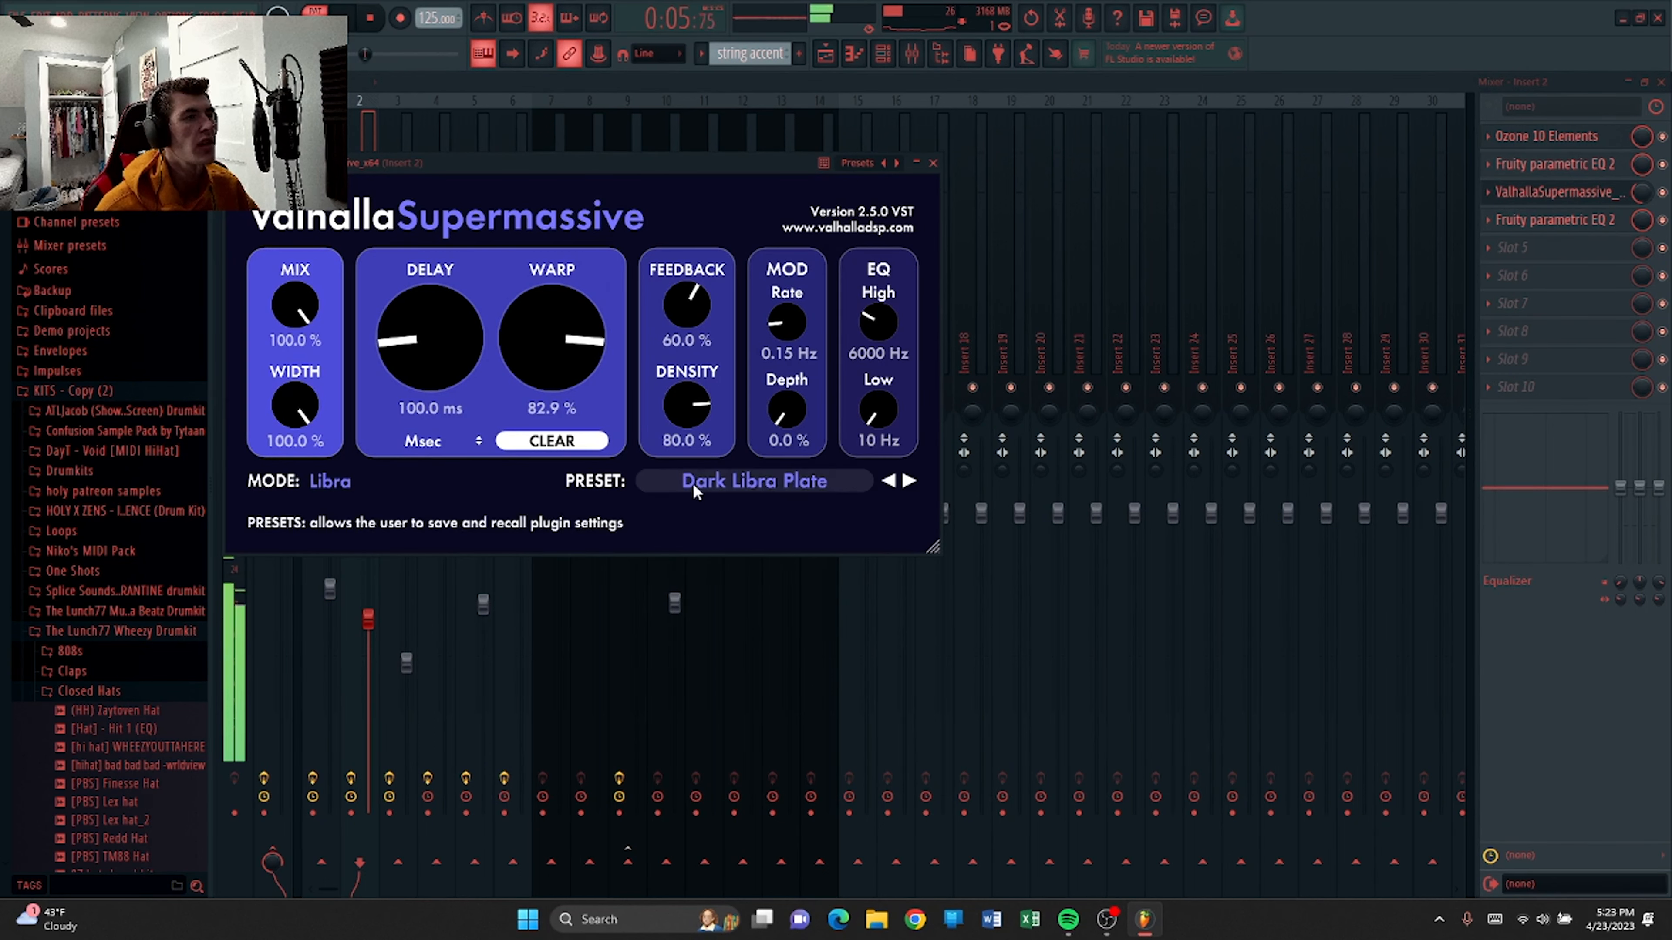
pyautogui.click(933, 163)
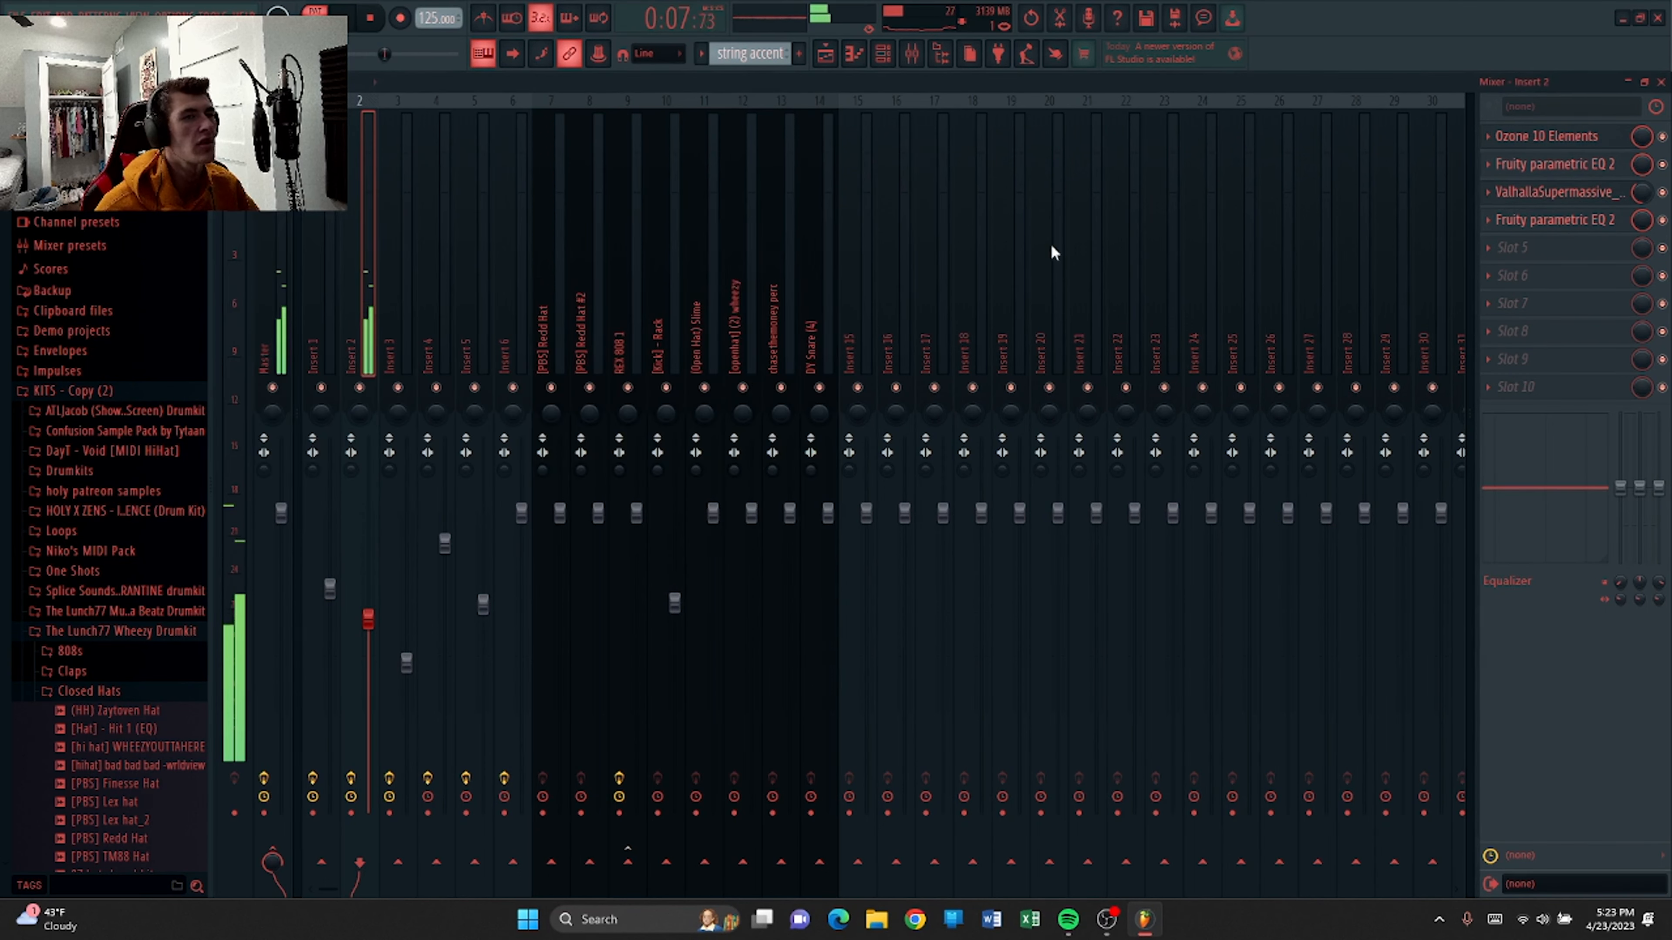
pyautogui.click(1607, 226)
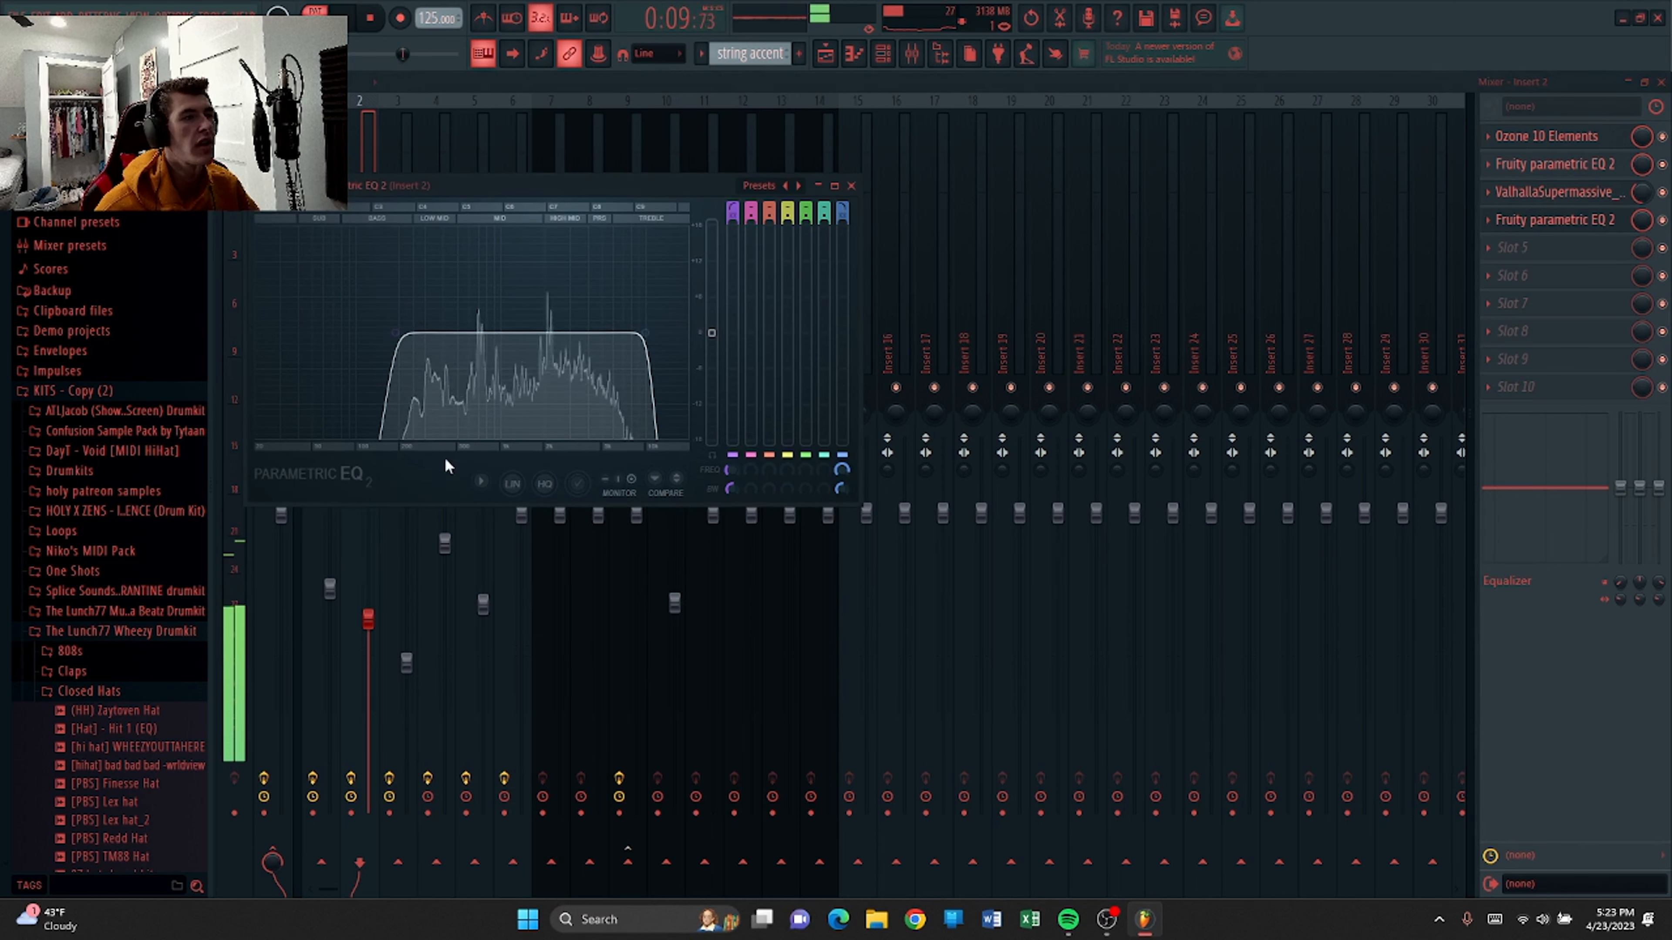
pyautogui.click(853, 186)
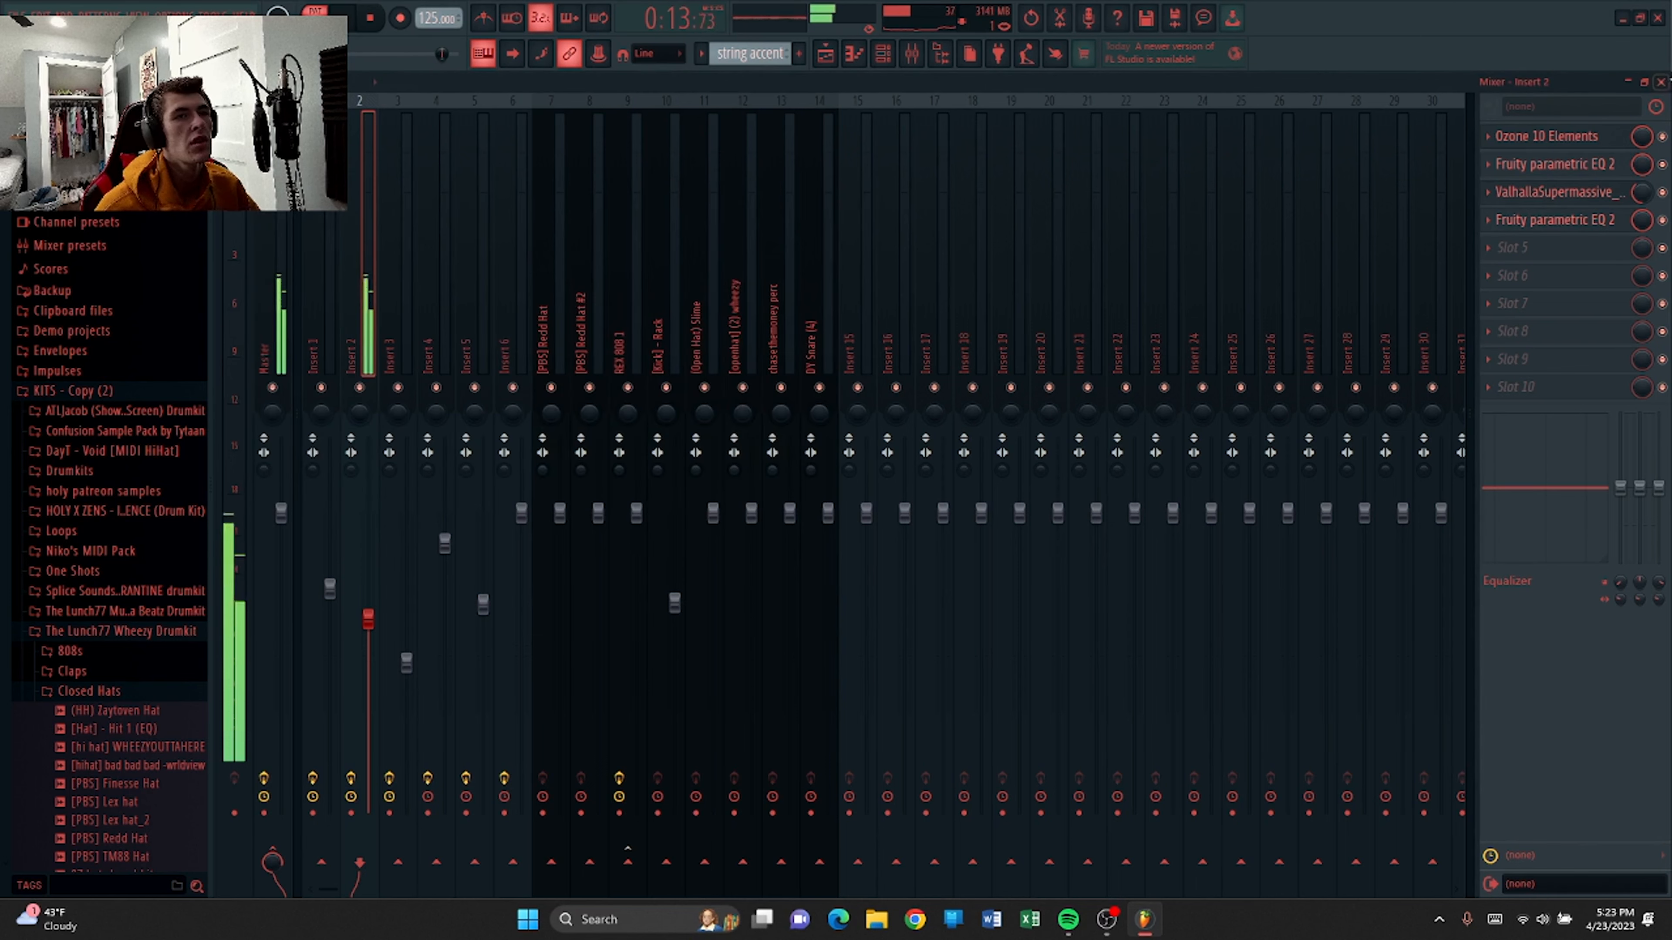
# Close the mixer, stop playback, and open the pluck pattern from the playlist in the piano roll.
pyautogui.click(1665, 80)
pyautogui.click(1665, 80)
pyautogui.press('space')
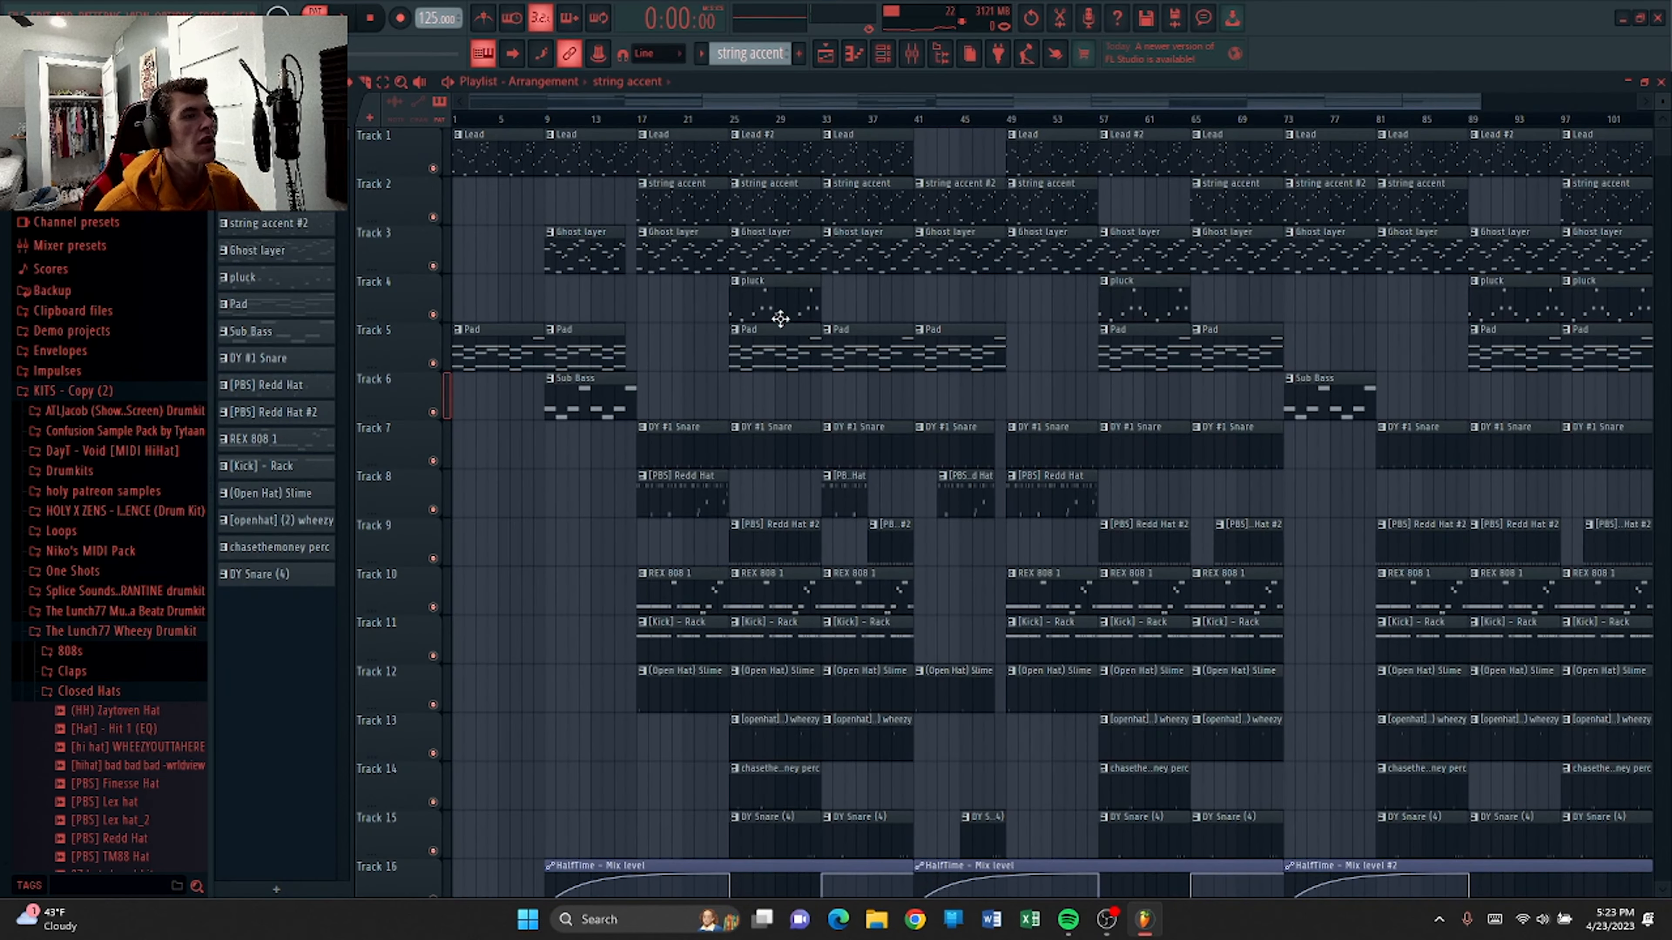
pyautogui.doubleClick(770, 306)
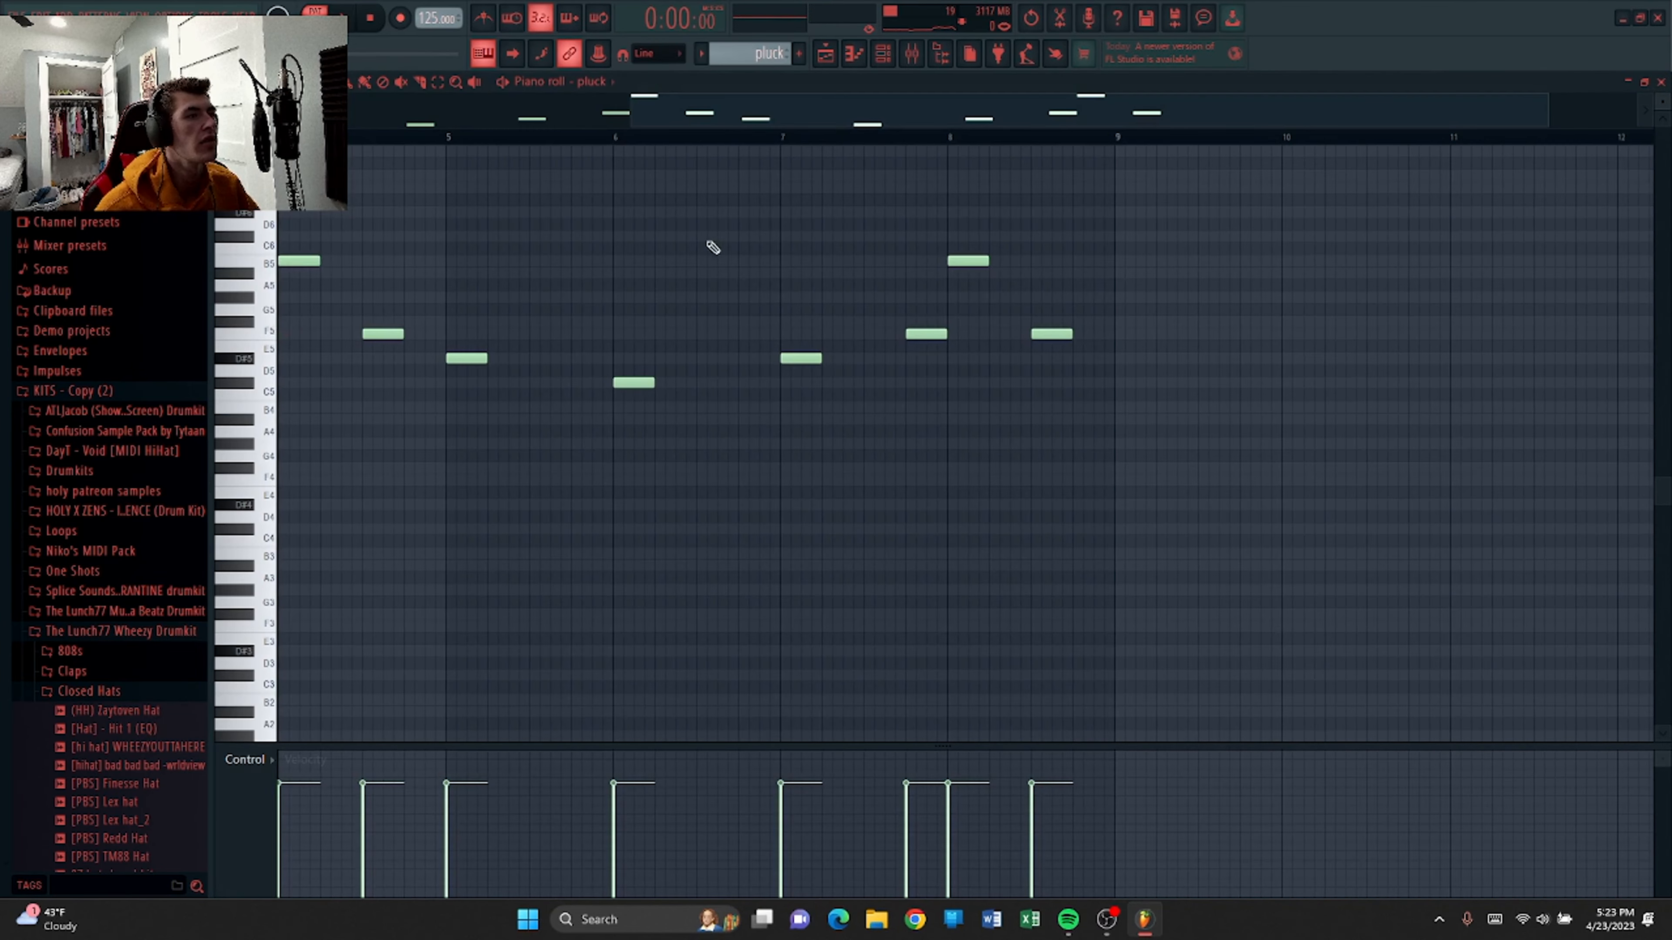
# Open the pluck channel's Omnisphere instrument to view its Purdy Chaos patch, then close it.
pyautogui.scroll(-3, 765, 110)
pyautogui.click(882, 54)
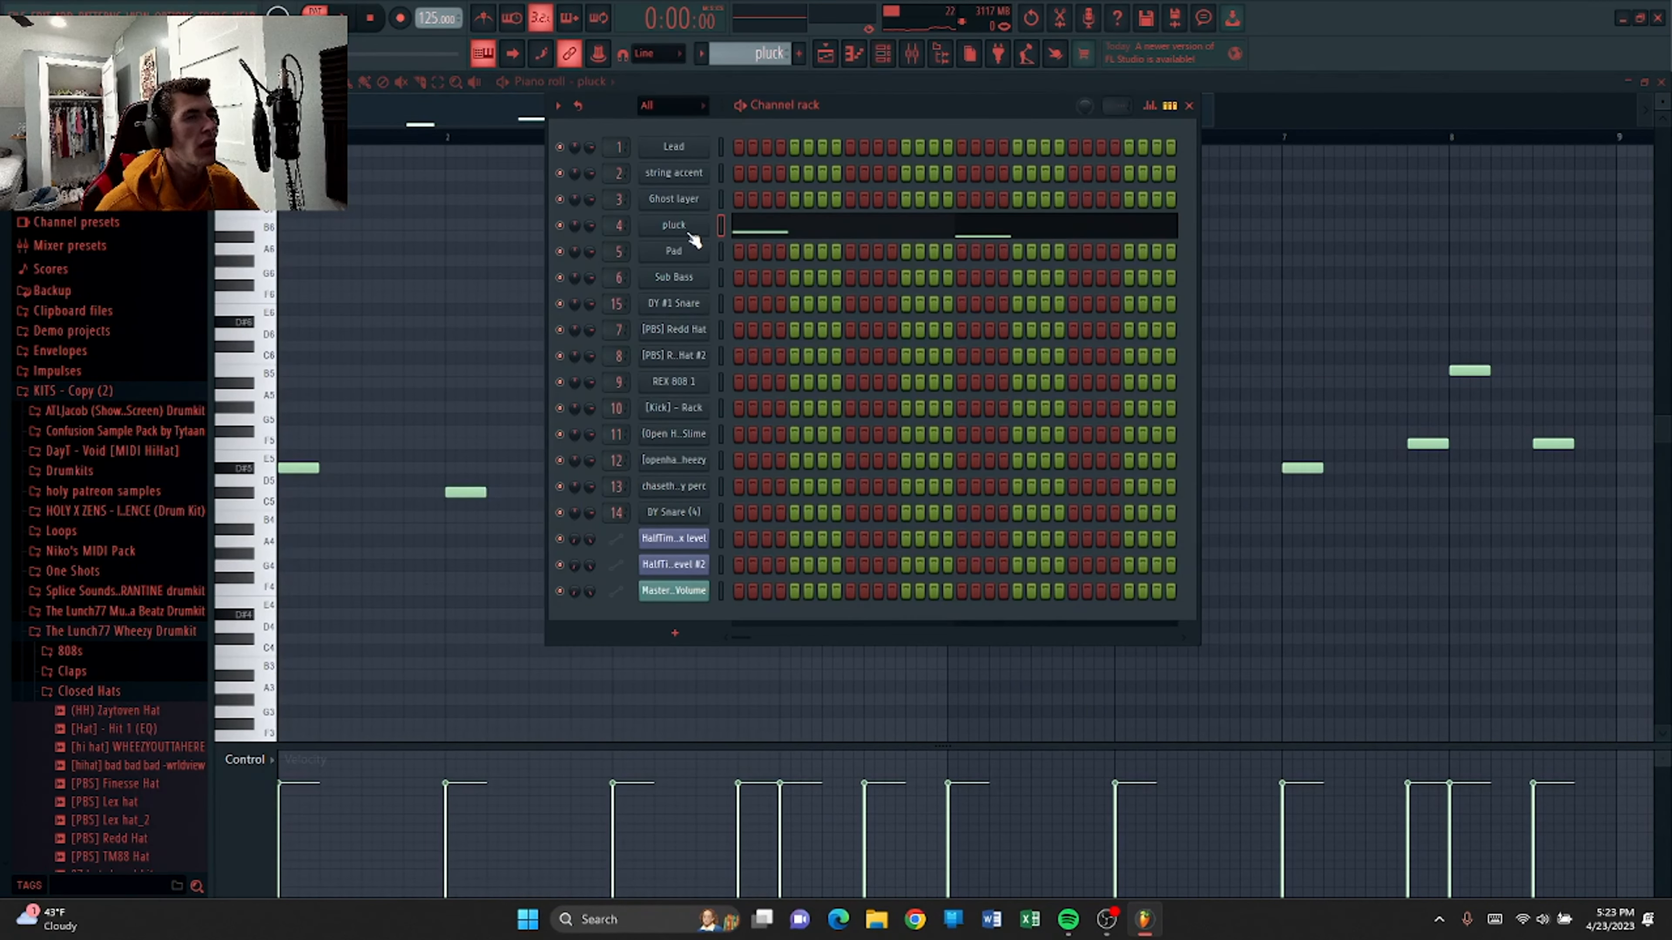
pyautogui.click(673, 225)
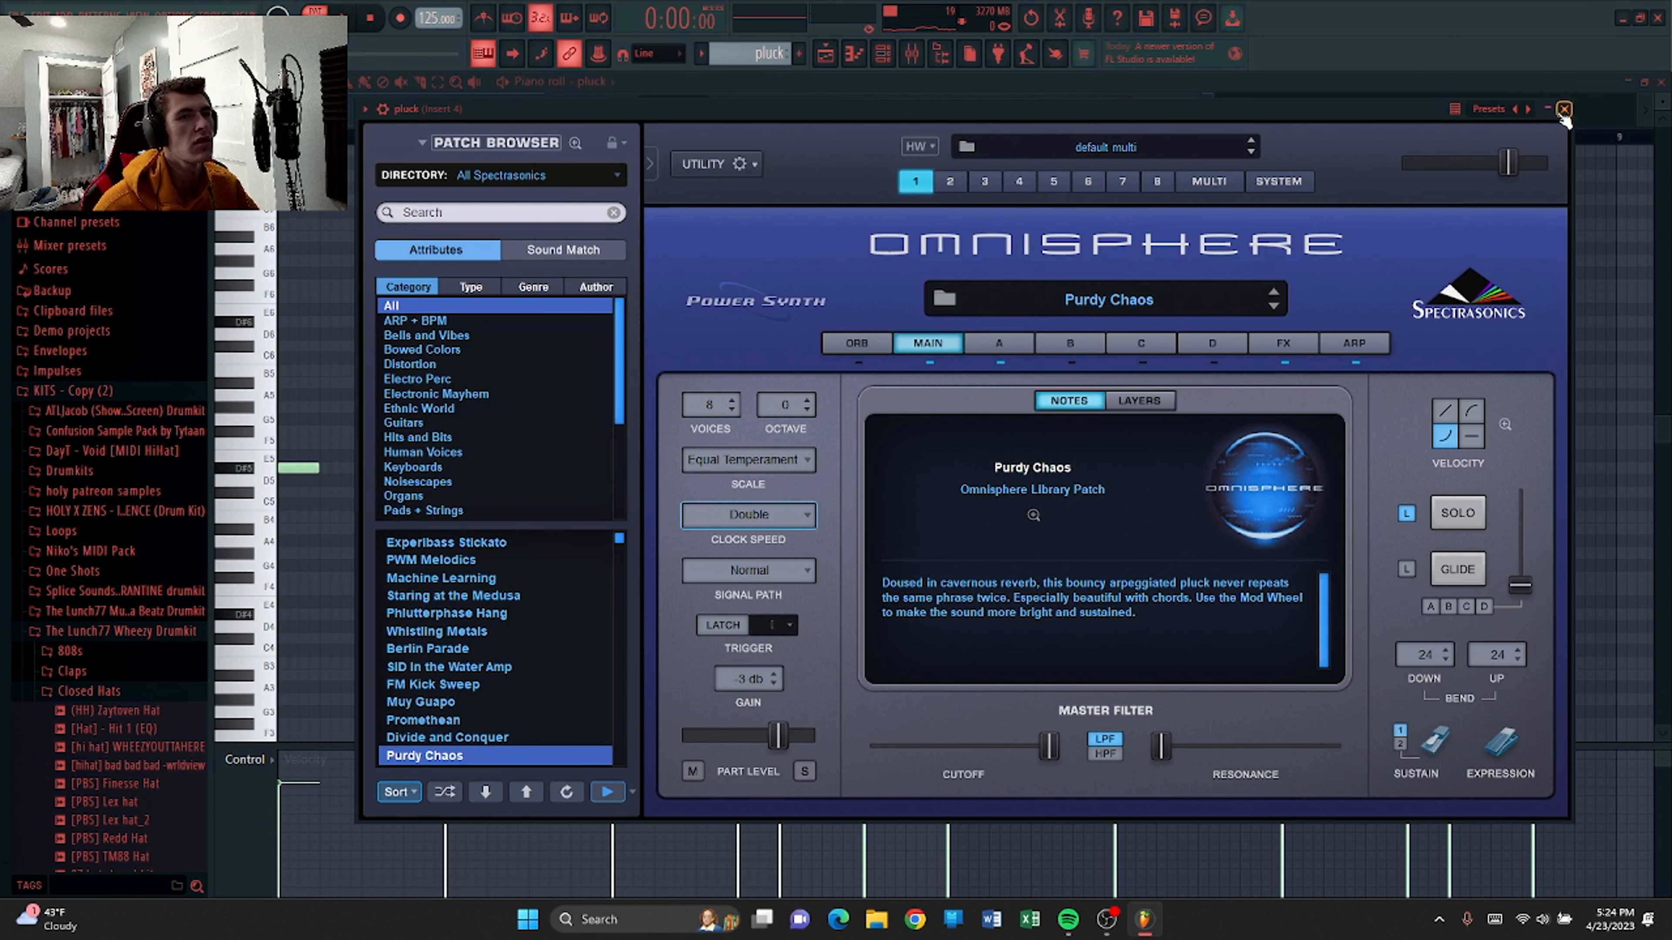
pyautogui.click(1565, 110)
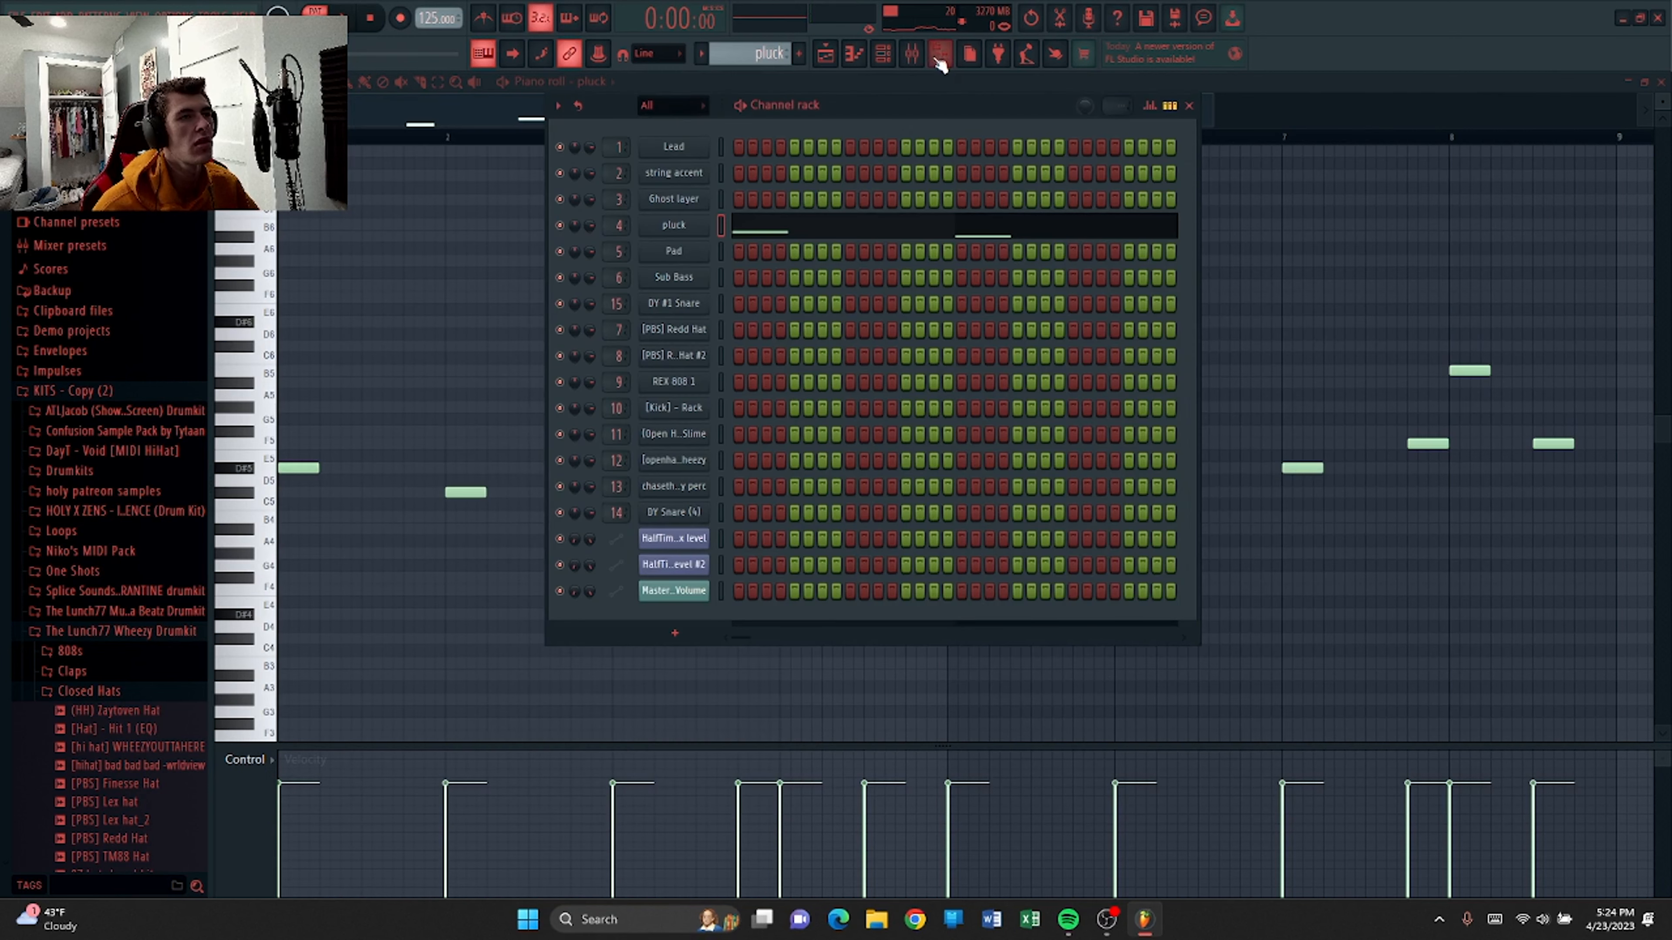
# Open the pluck channel's mixer insert, view its Fruity parametric EQ 2, then close the EQ and mixer.
pyautogui.click(1189, 107)
pyautogui.click(911, 55)
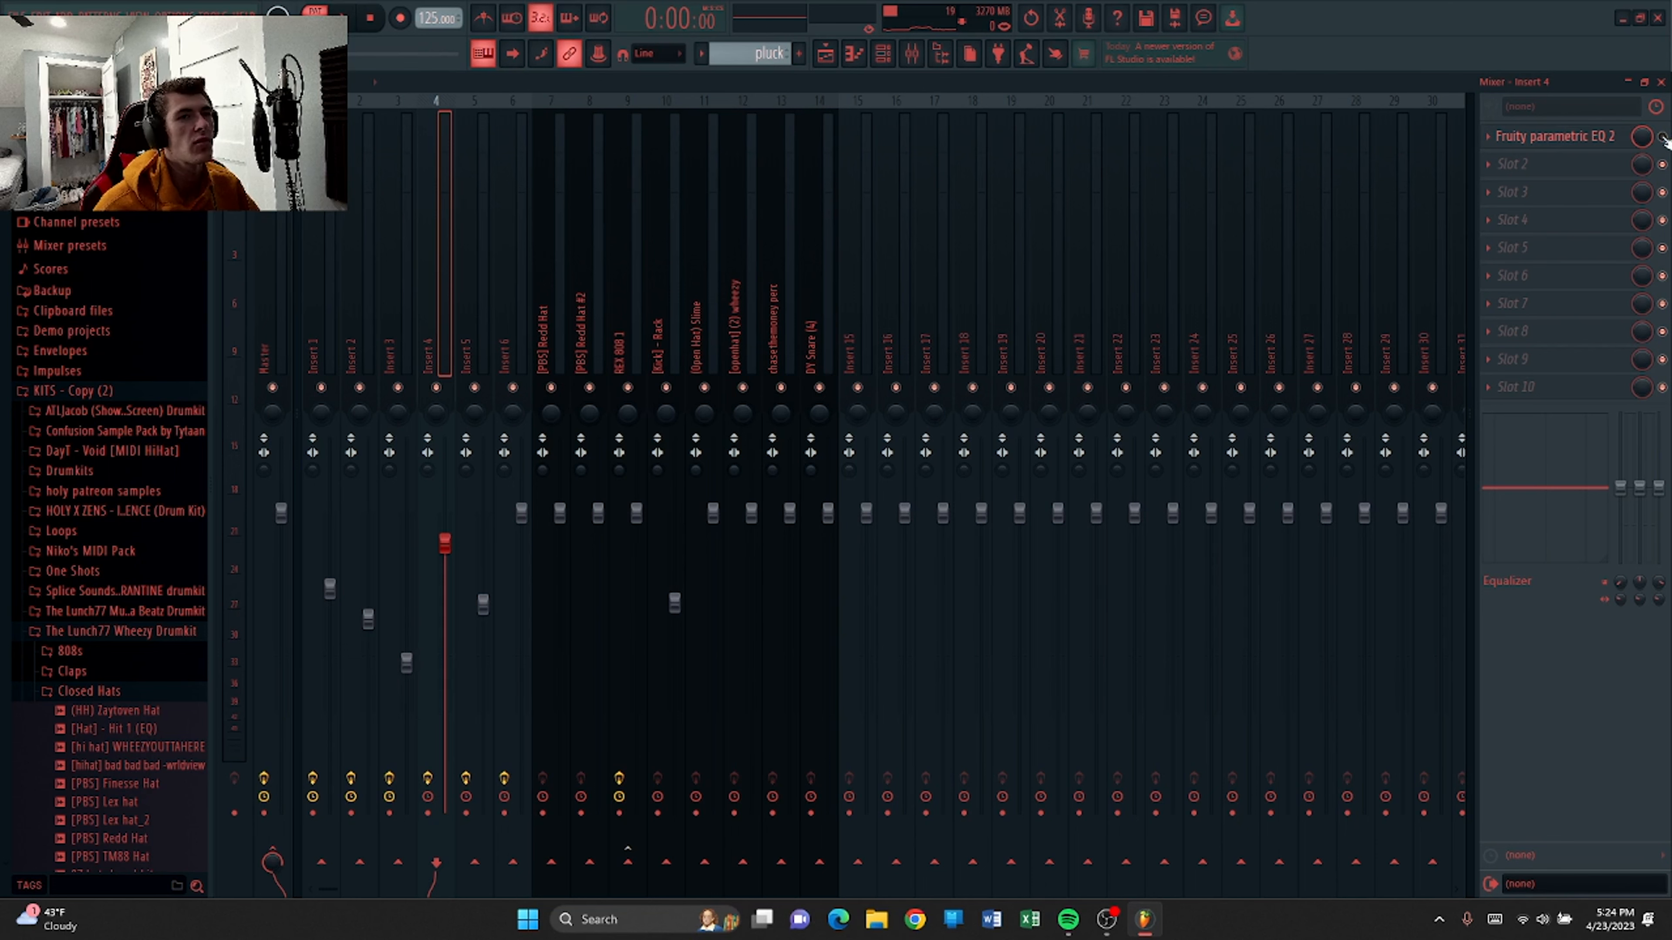
pyautogui.click(1576, 145)
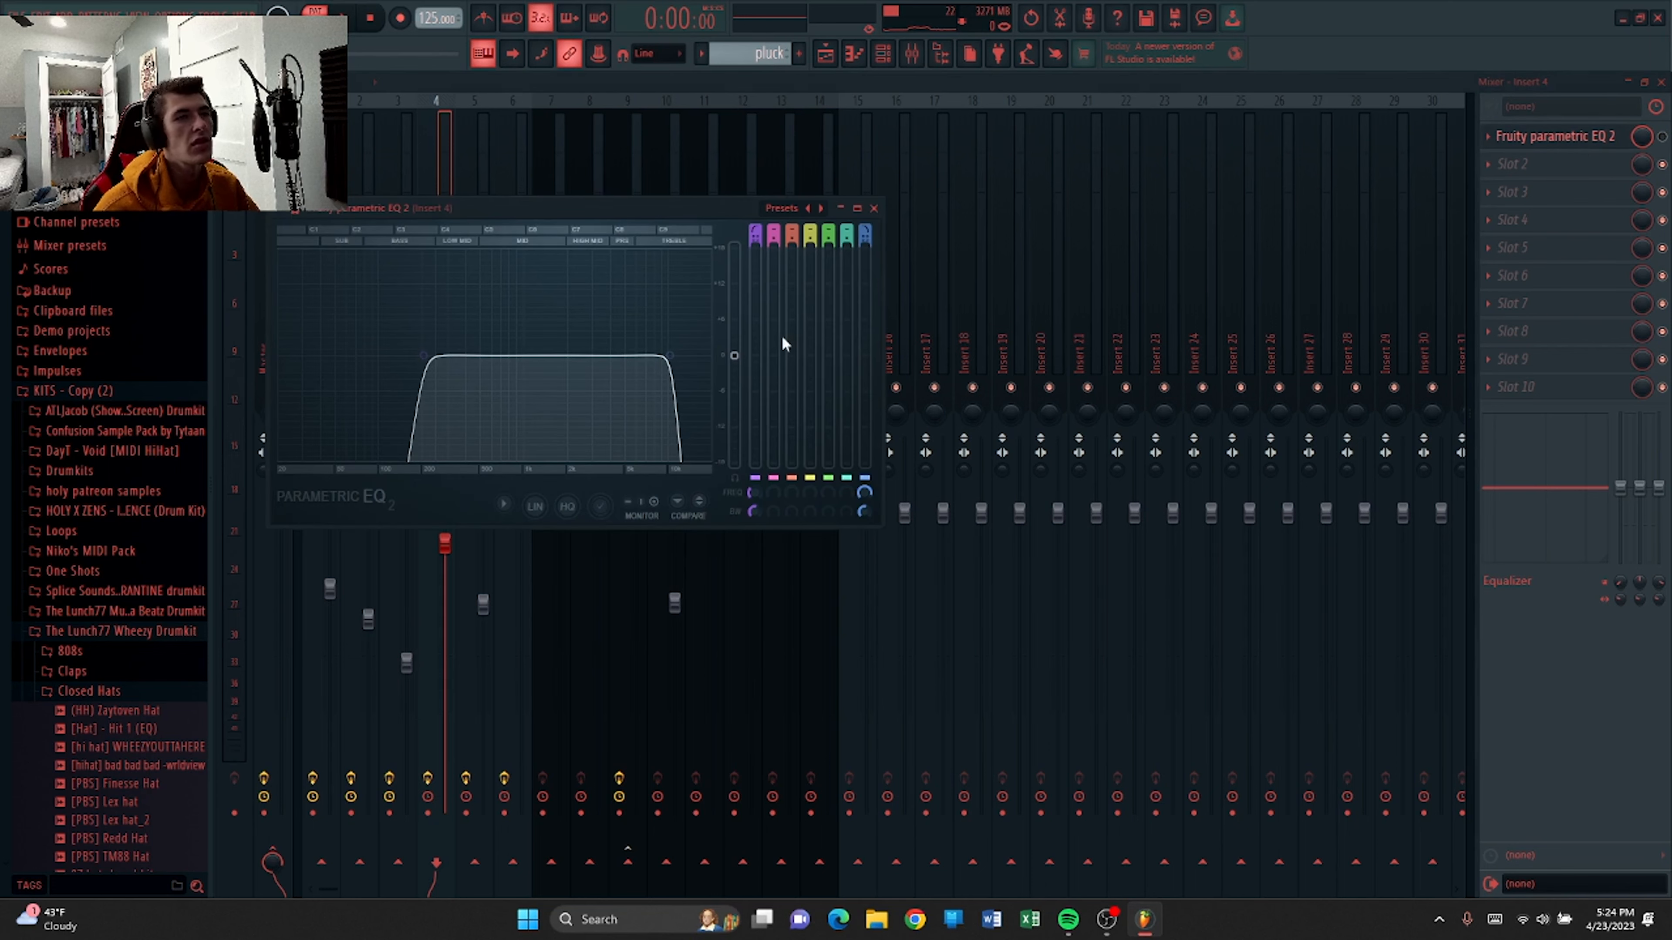
pyautogui.click(873, 208)
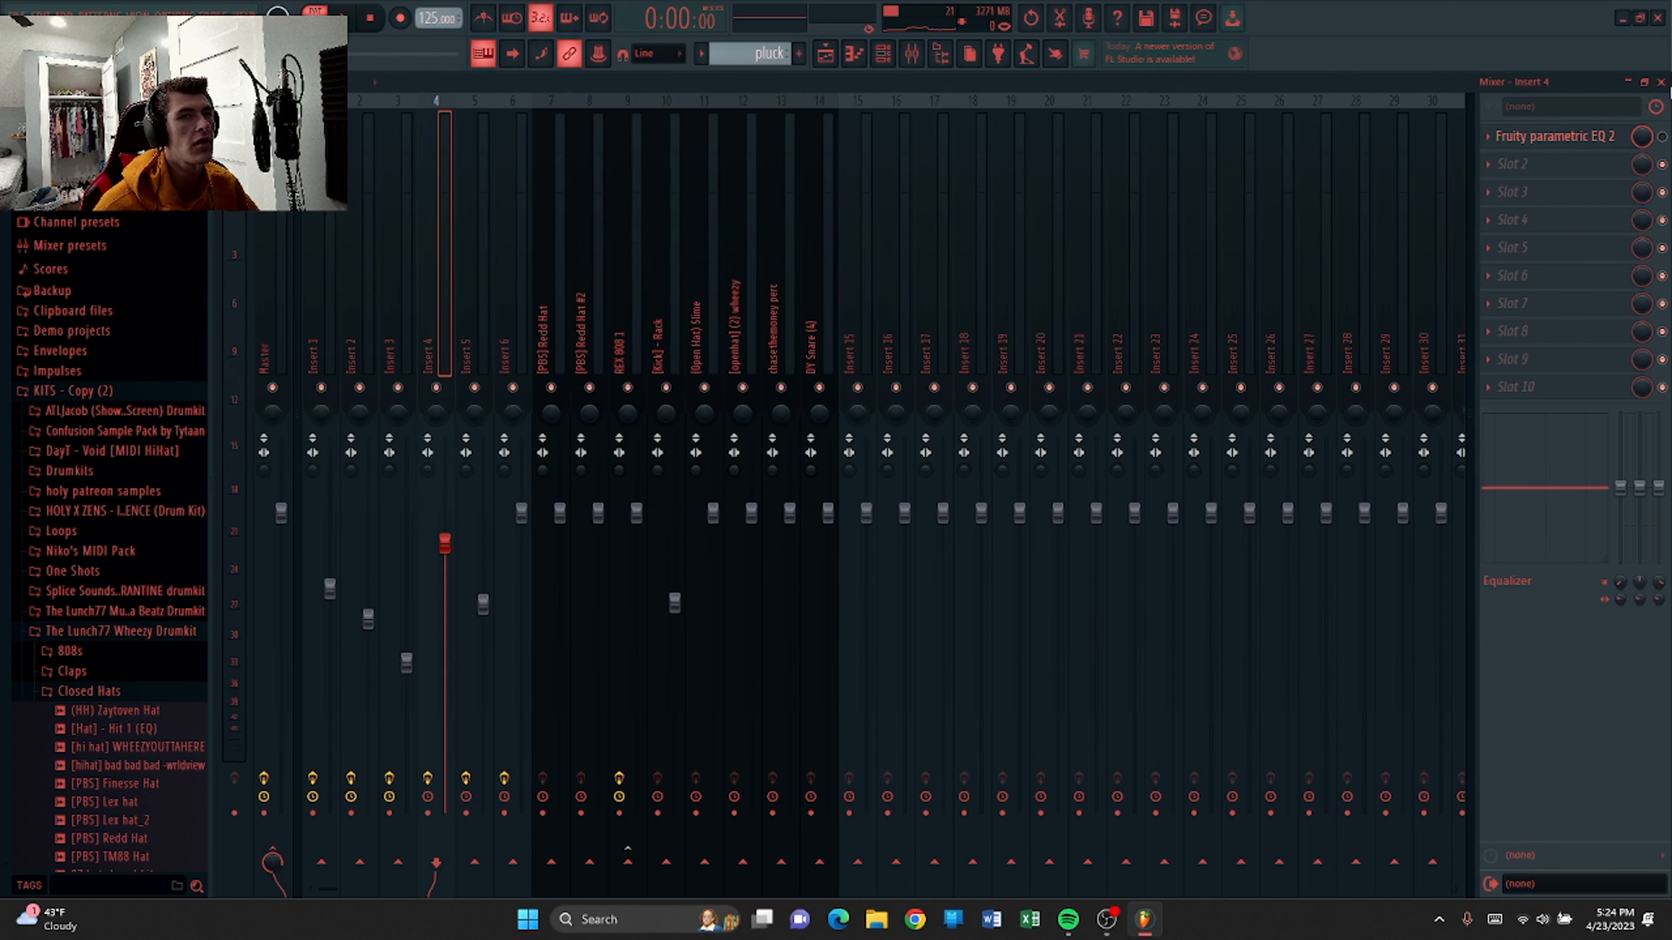
pyautogui.press('F9')
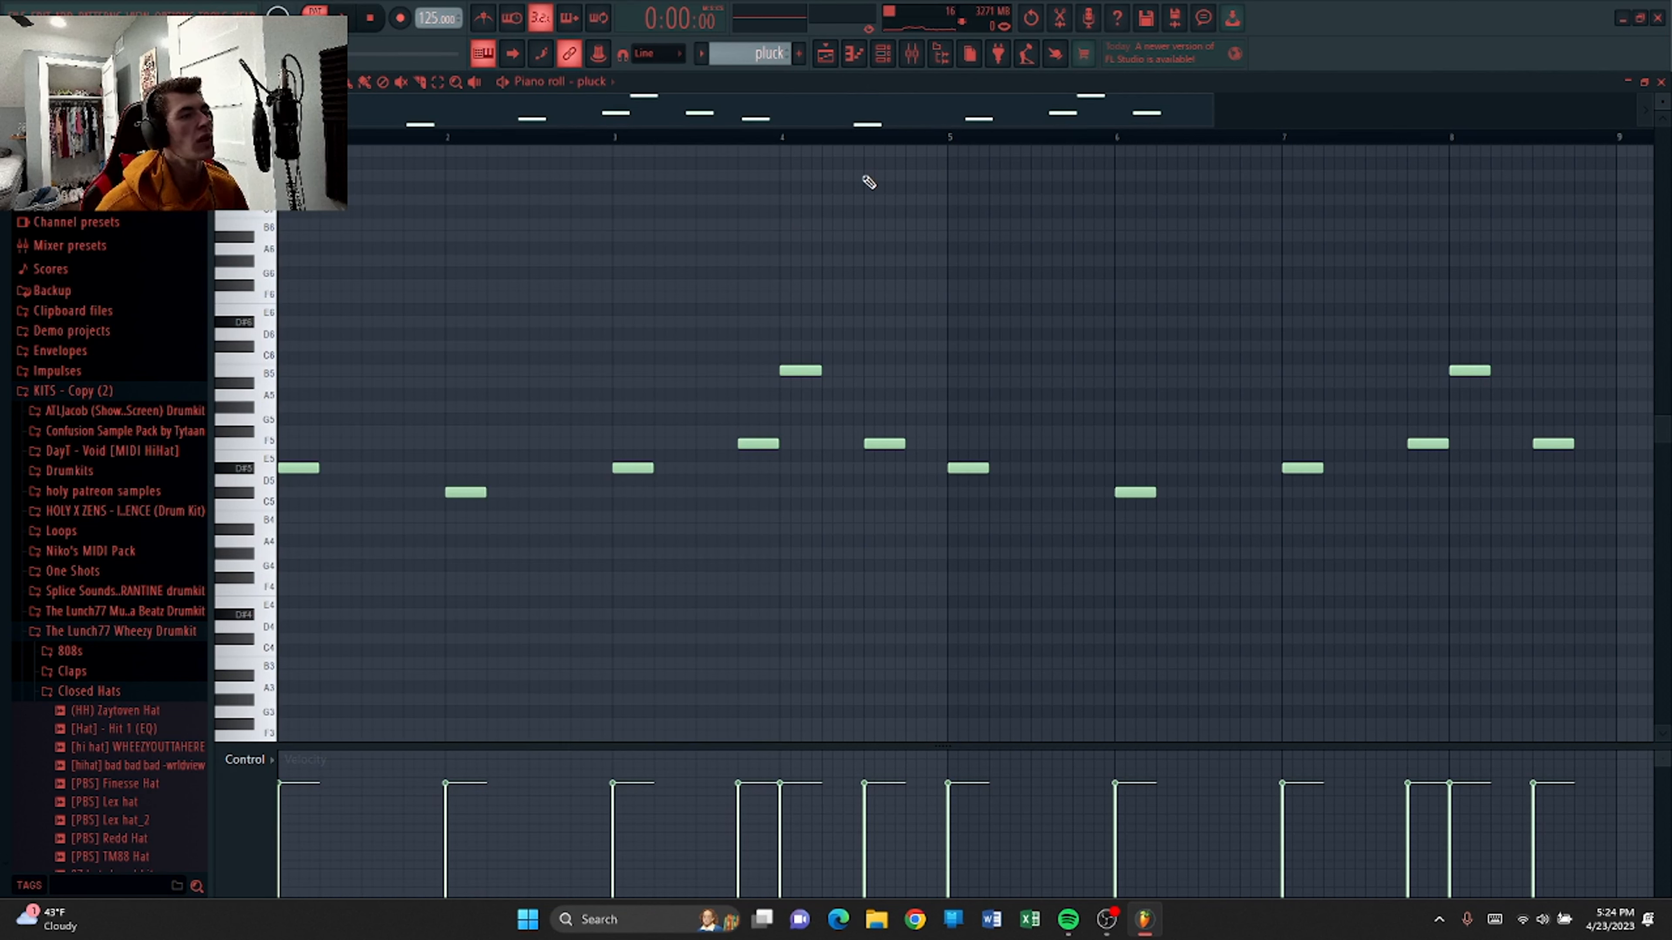
# Play and stop the pluck pattern in the piano roll, then close the piano roll.
pyautogui.press('space')
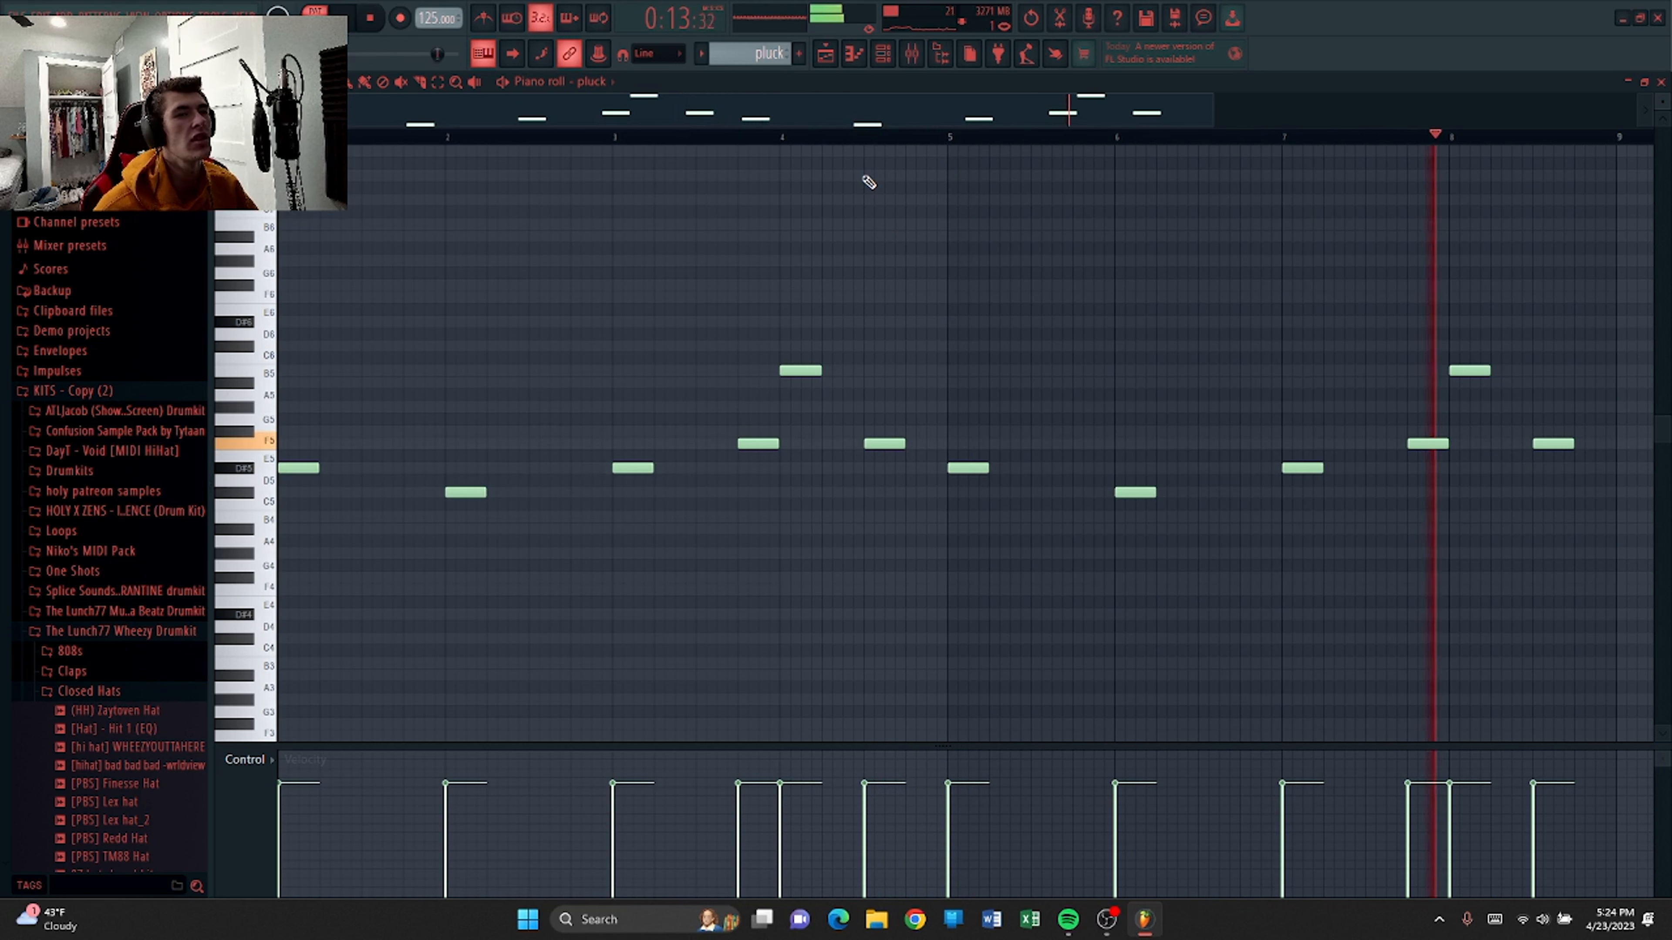
pyautogui.press('space')
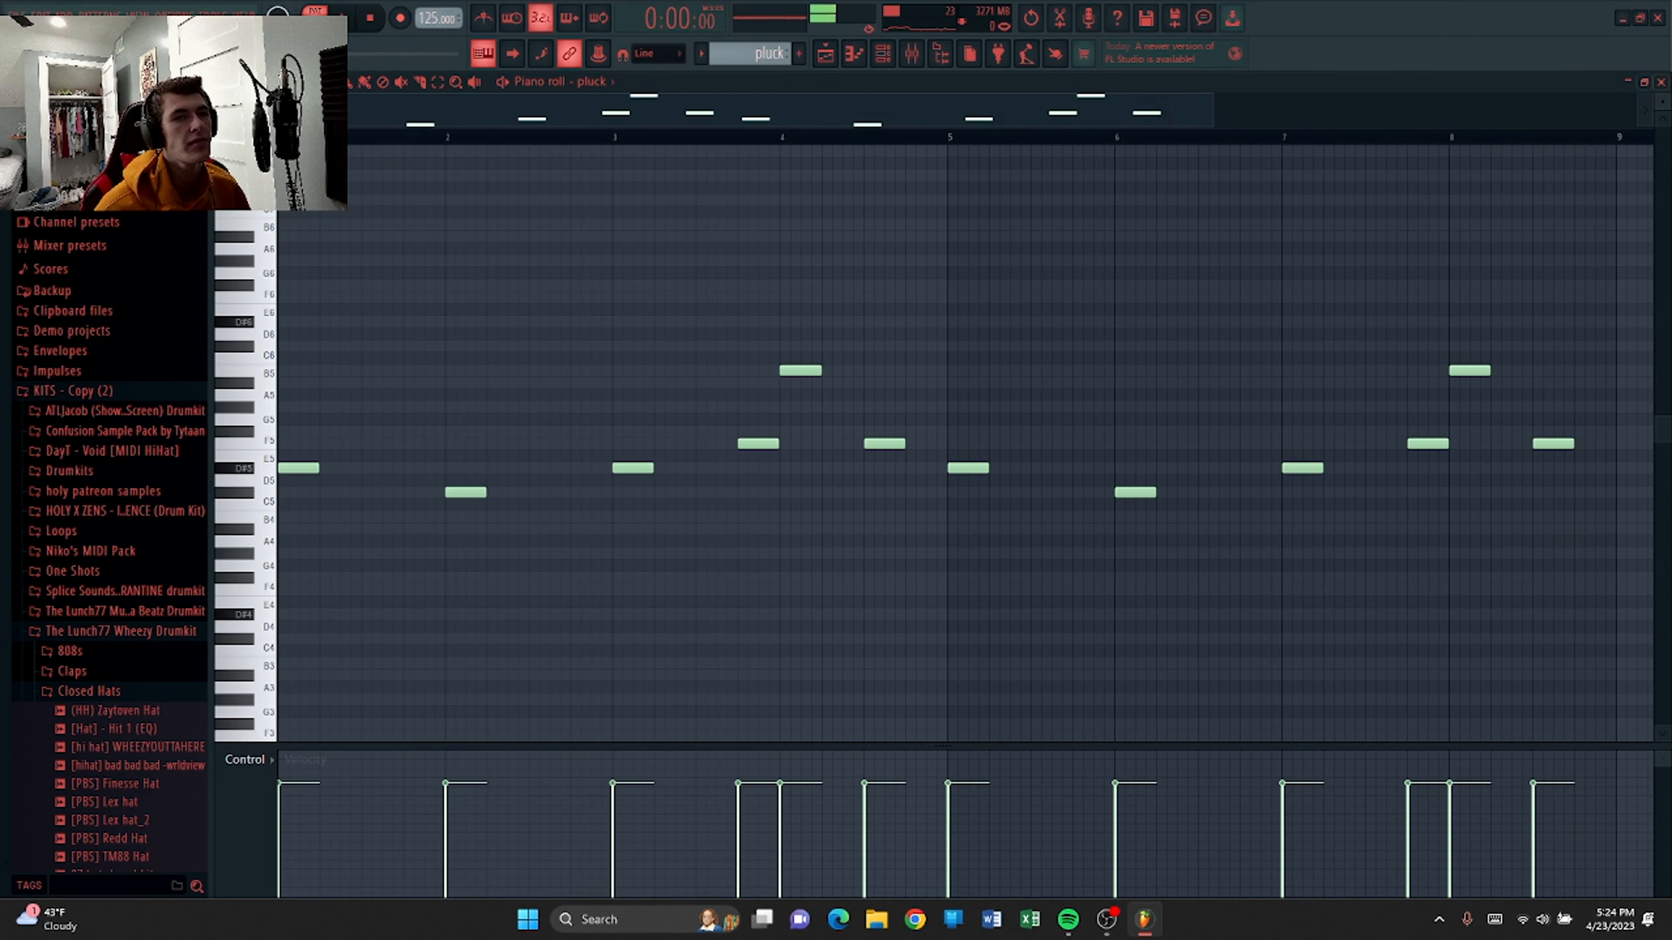
pyautogui.click(1661, 82)
# Mute all playlist tracks below track 6 so only the melodic layers play, and start arrangement playback.
pyautogui.rightClick(435, 218)
pyautogui.click(441, 166)
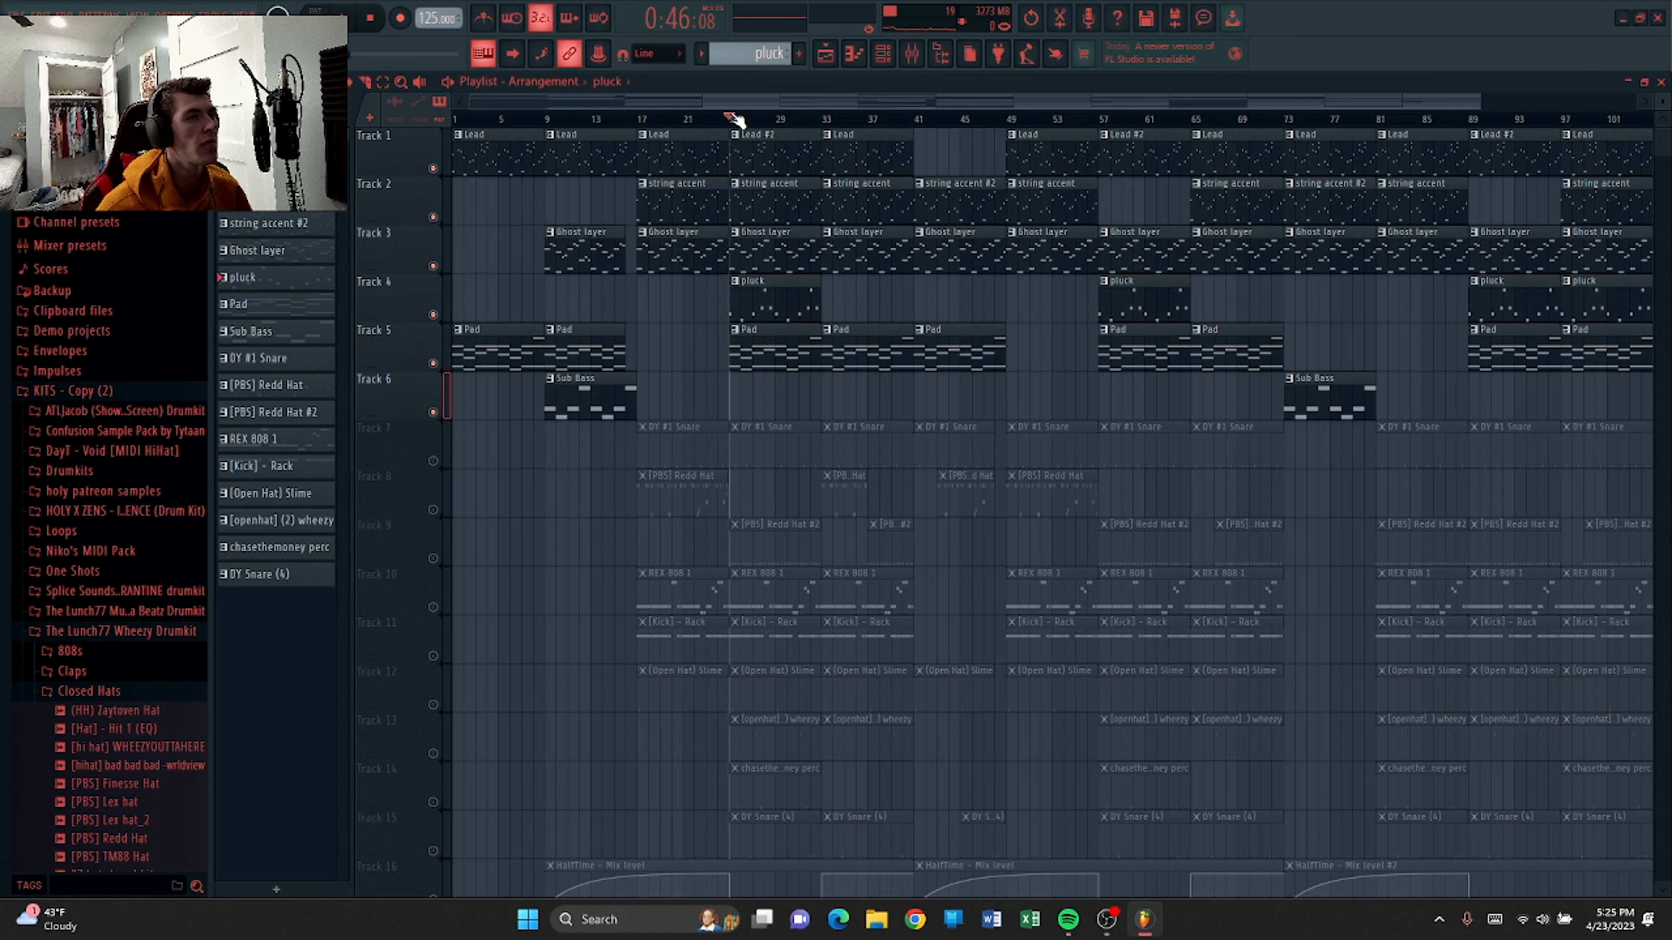
pyautogui.press('space')
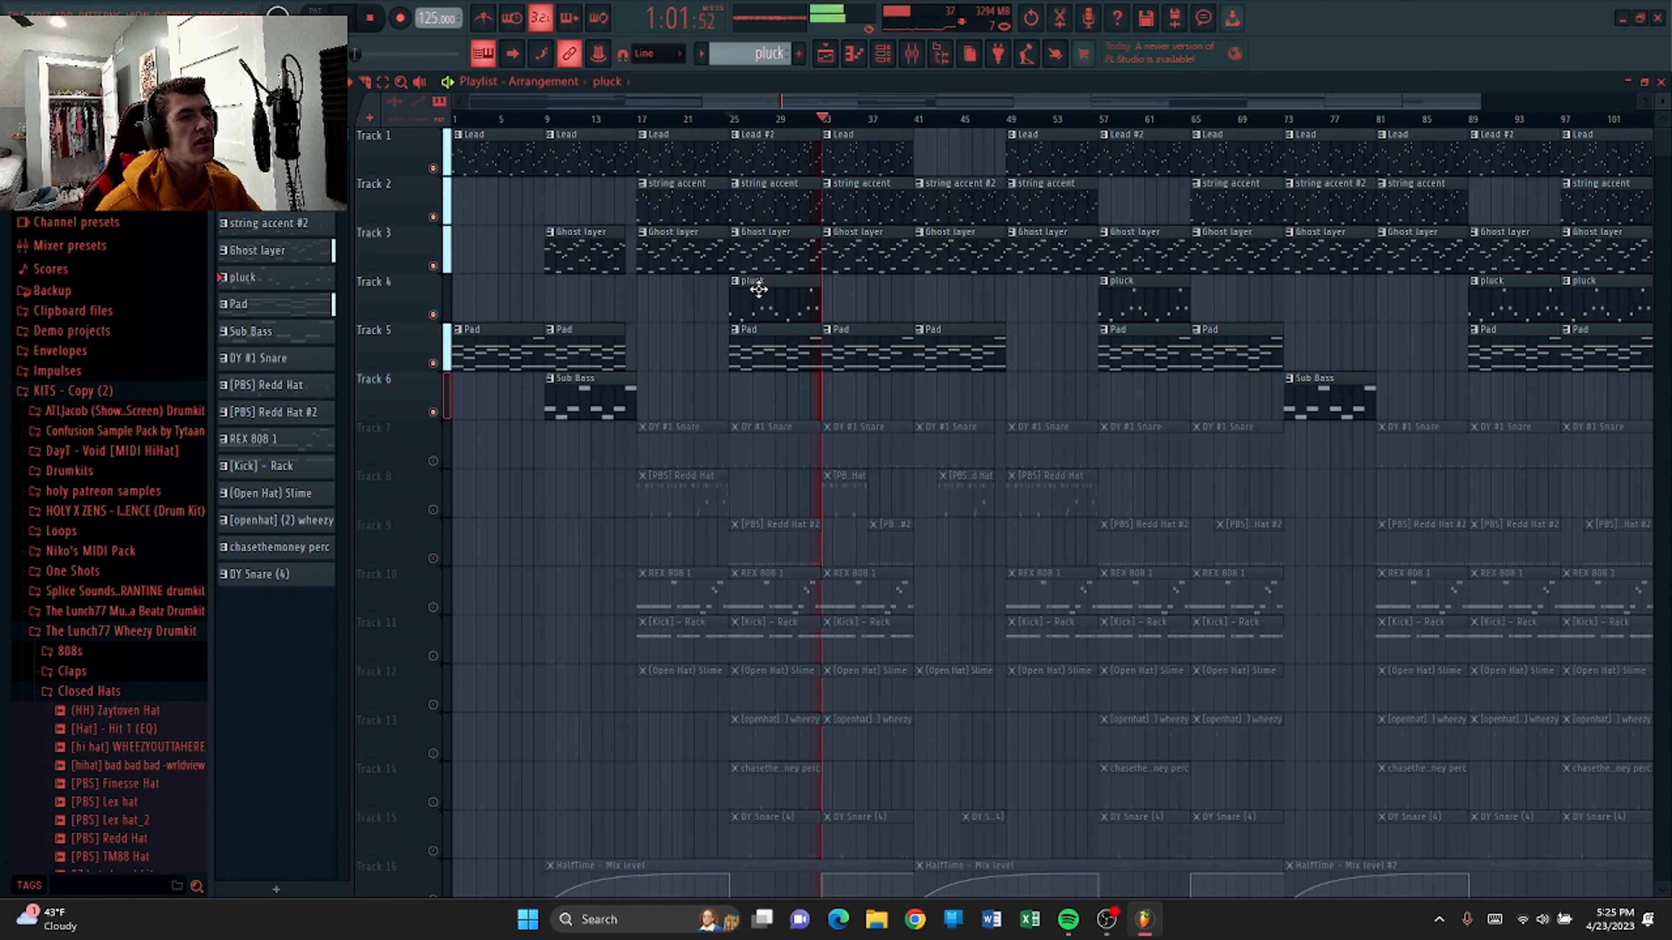
# Stop playback, unmute the HalfTime mix level automation track 16, and restart playback.
pyautogui.scroll(-2, 922, 316)
pyautogui.press('space')
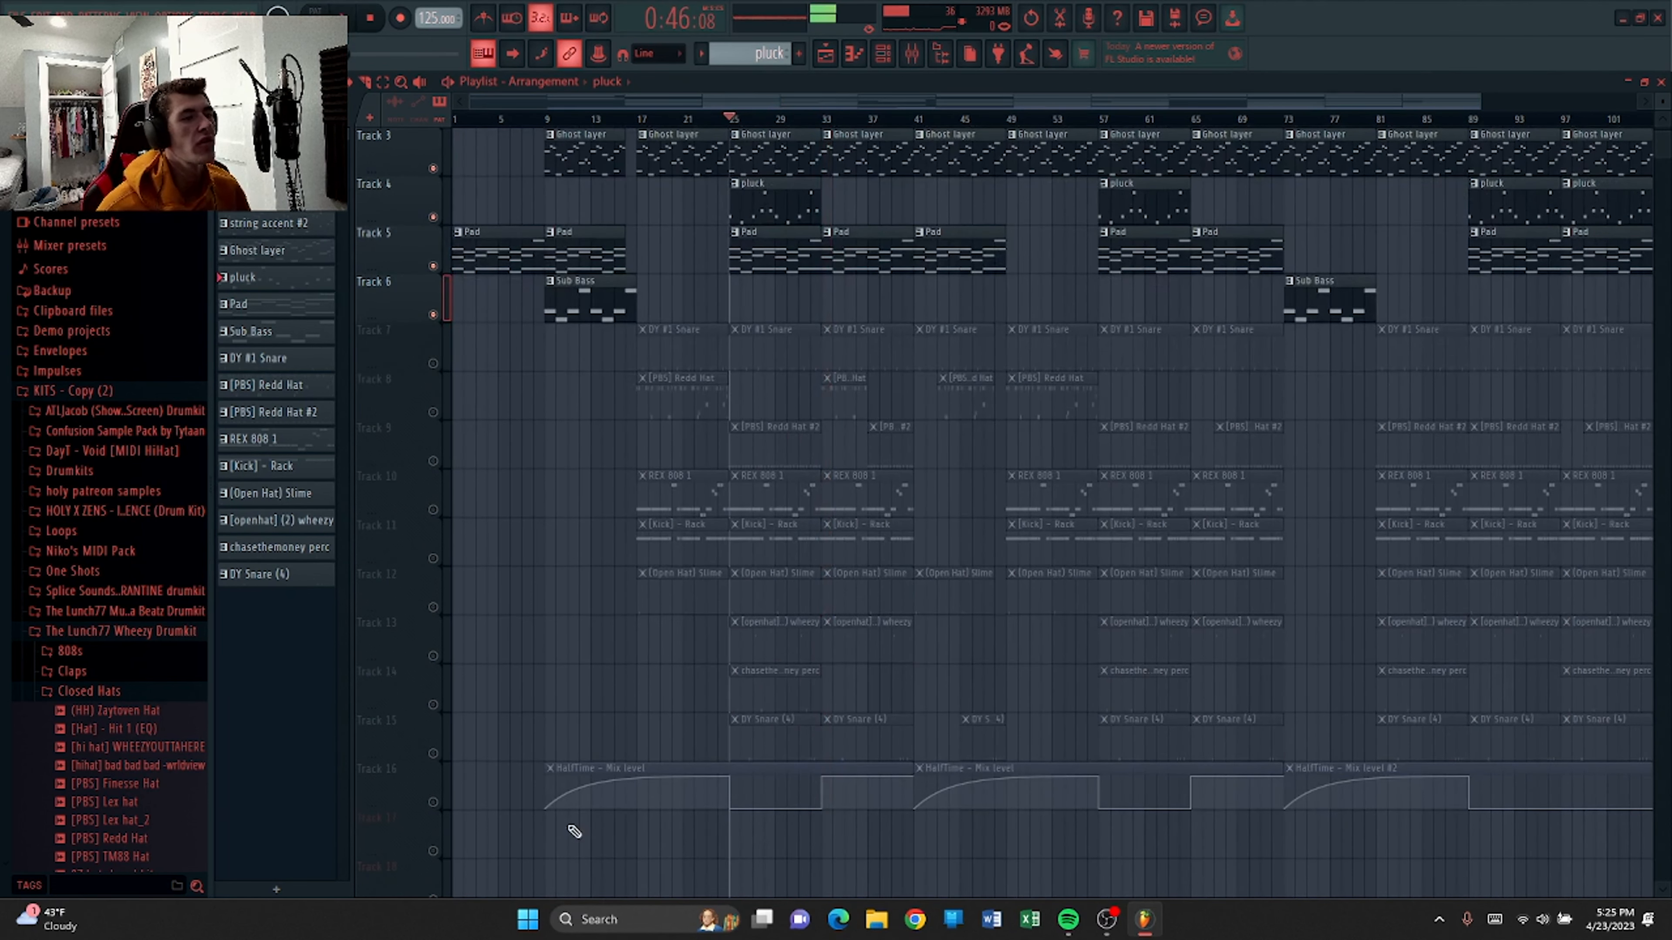
pyautogui.click(435, 803)
pyautogui.scroll(2, 888, 325)
pyautogui.press('space')
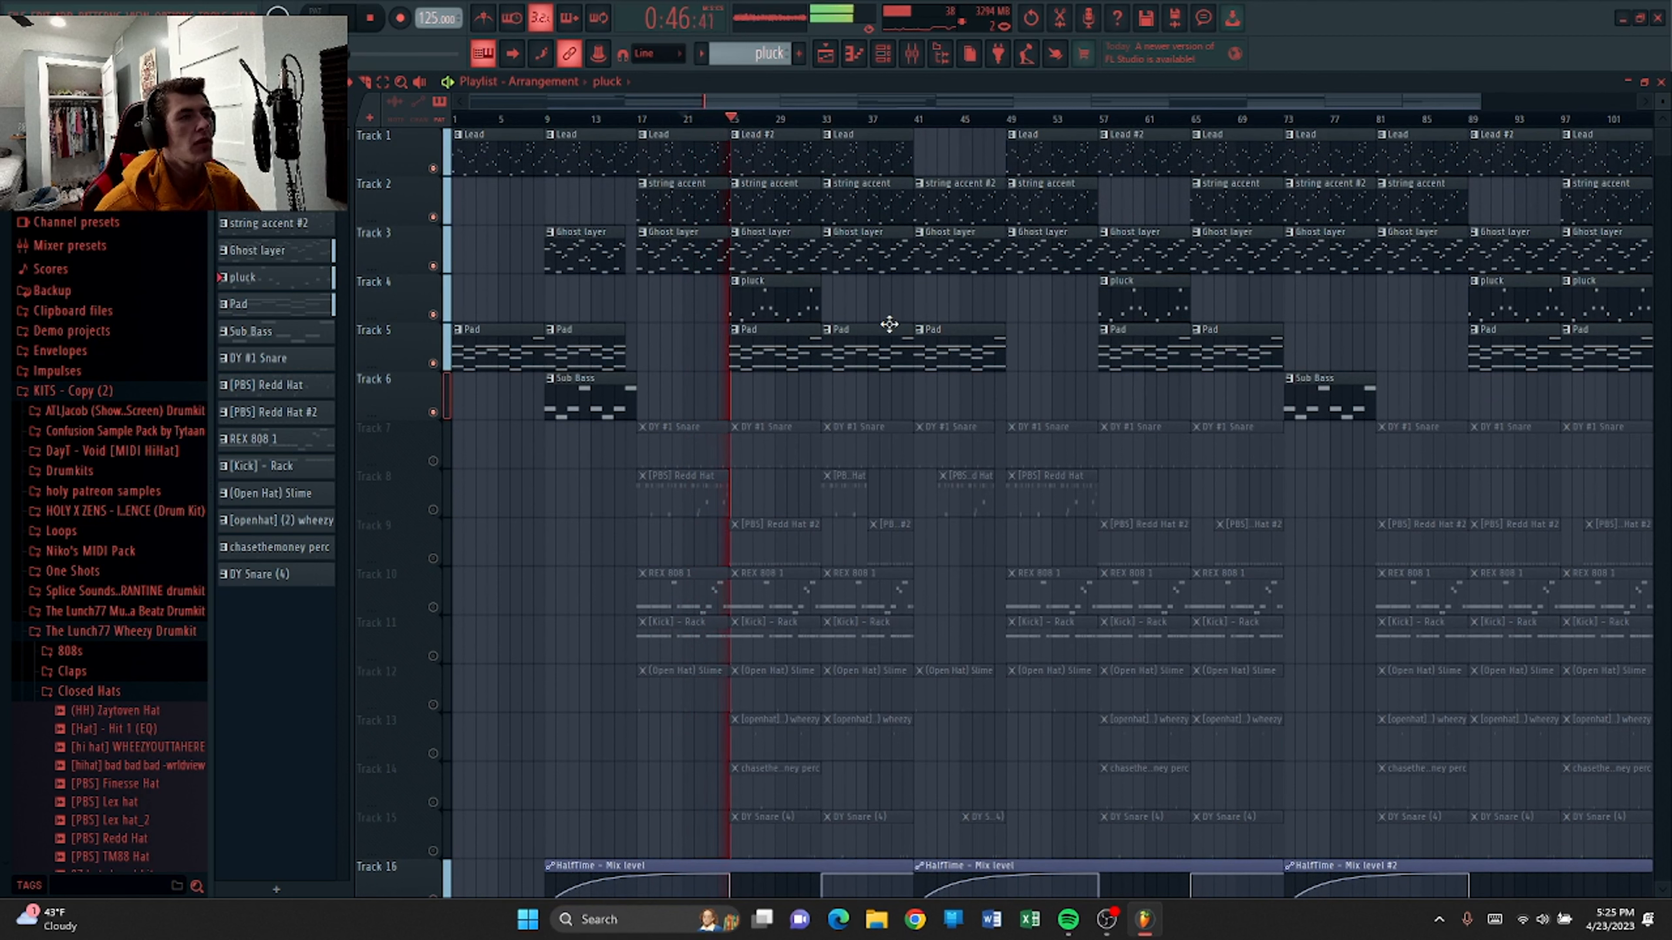